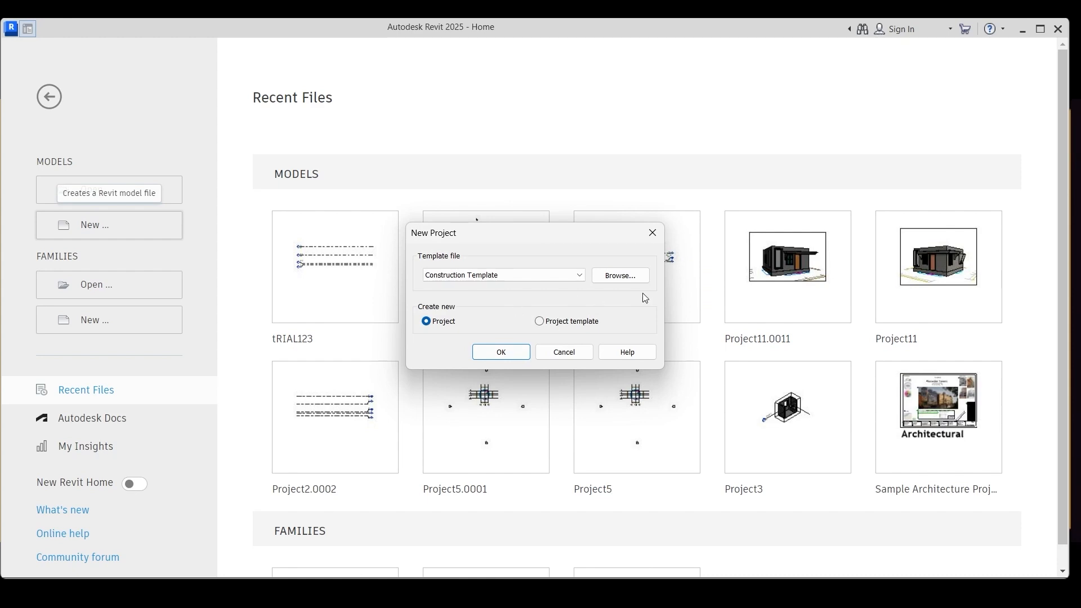
- Create a new project based on the Architectural Template
click(579, 276)
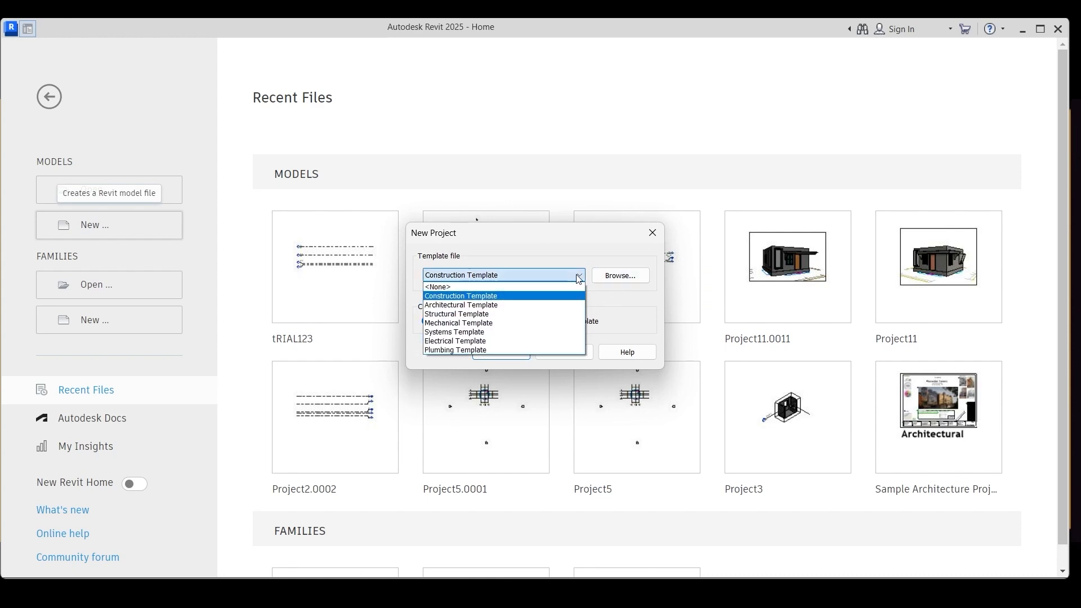
click(461, 305)
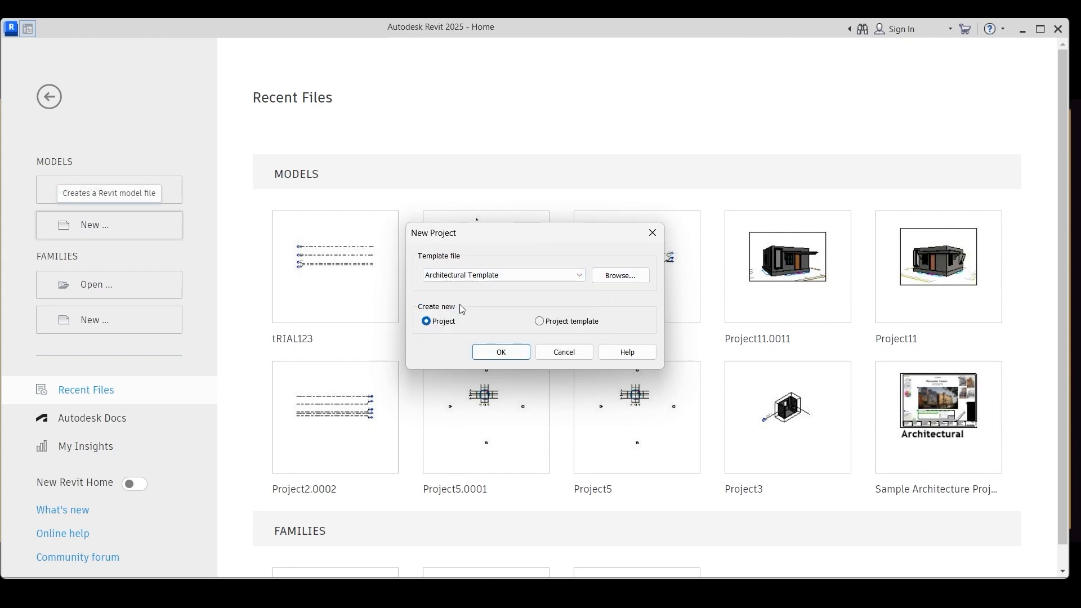
click(501, 352)
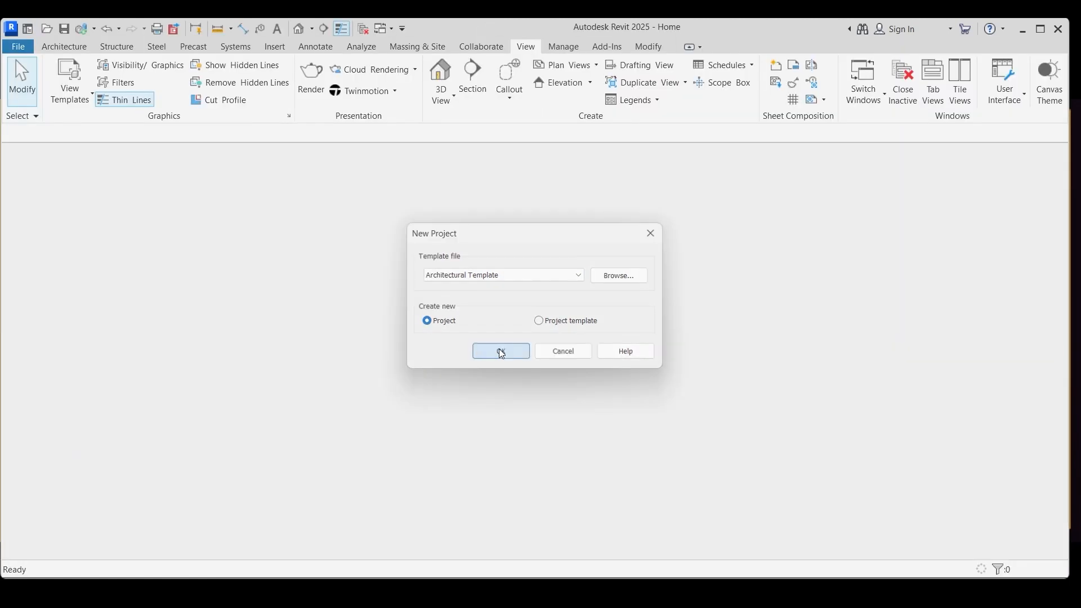
- Set the project's length units to centimeters
key(u)
key(n)
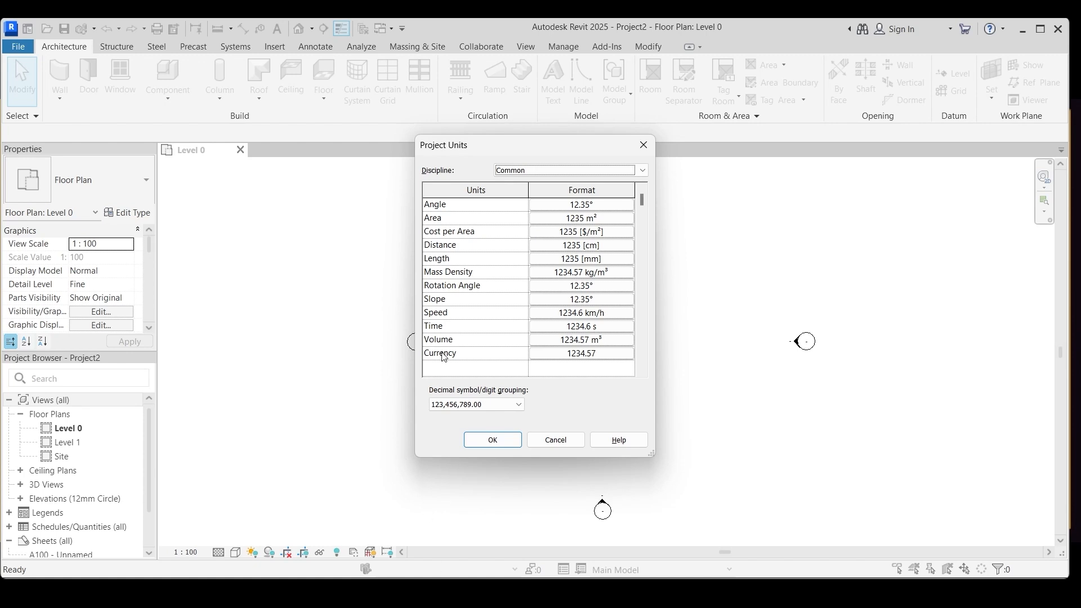
click(629, 264)
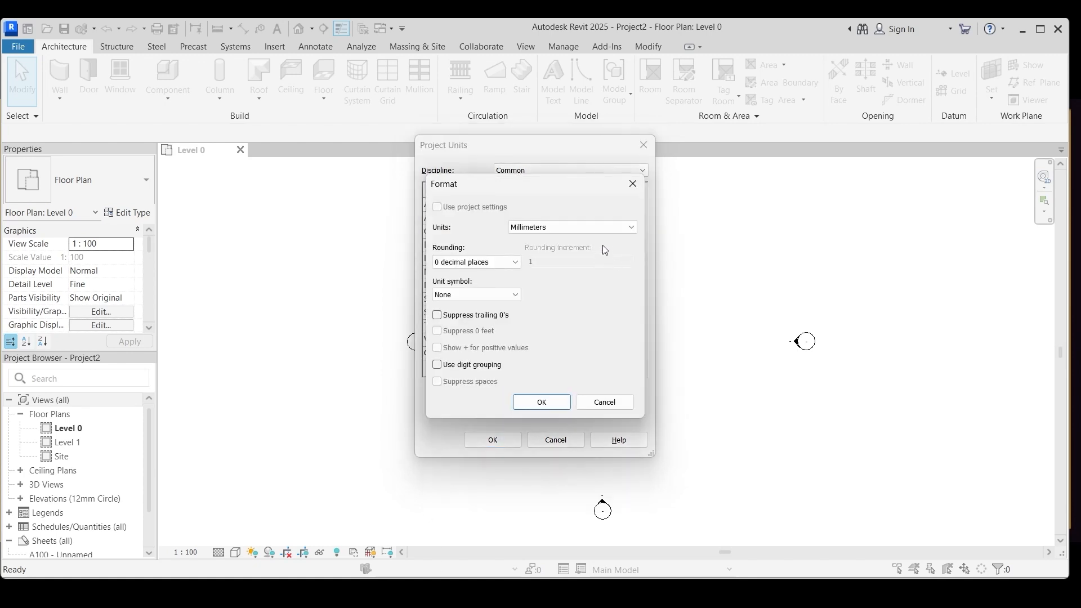
click(633, 226)
click(541, 240)
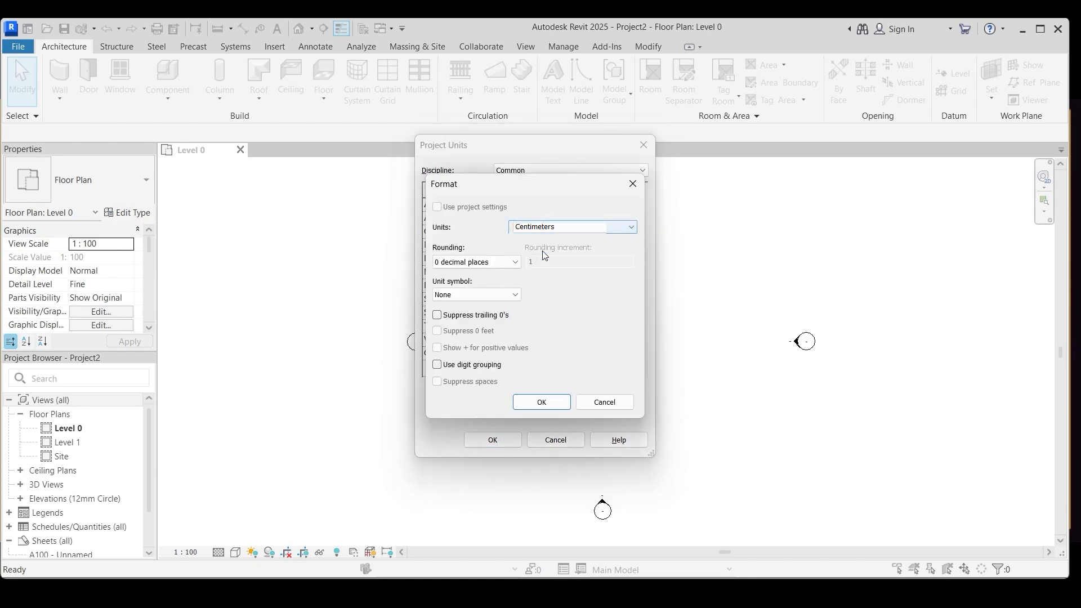
click(543, 402)
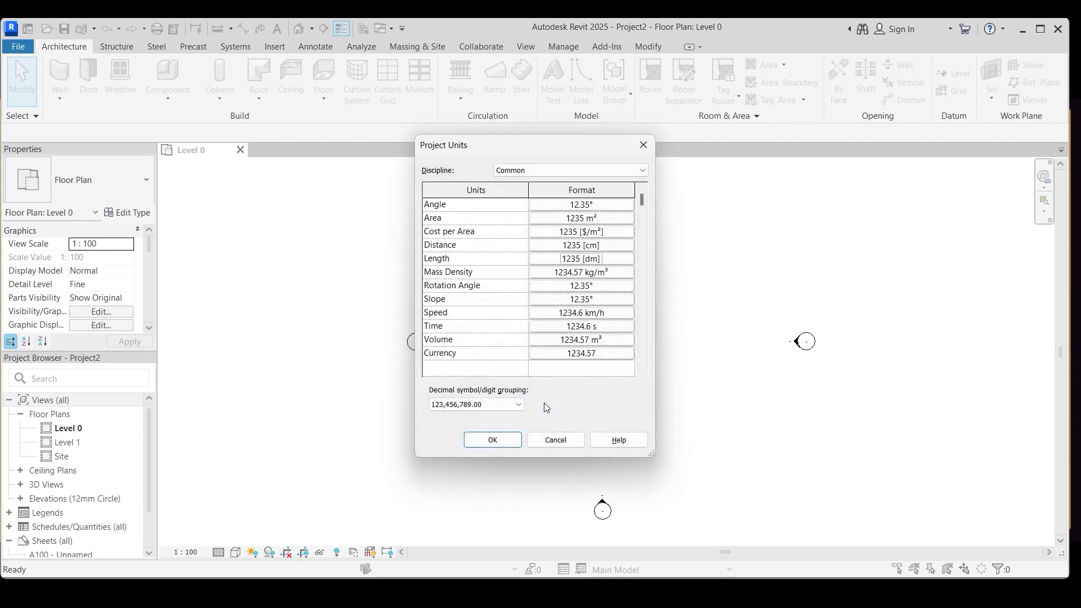
click(498, 443)
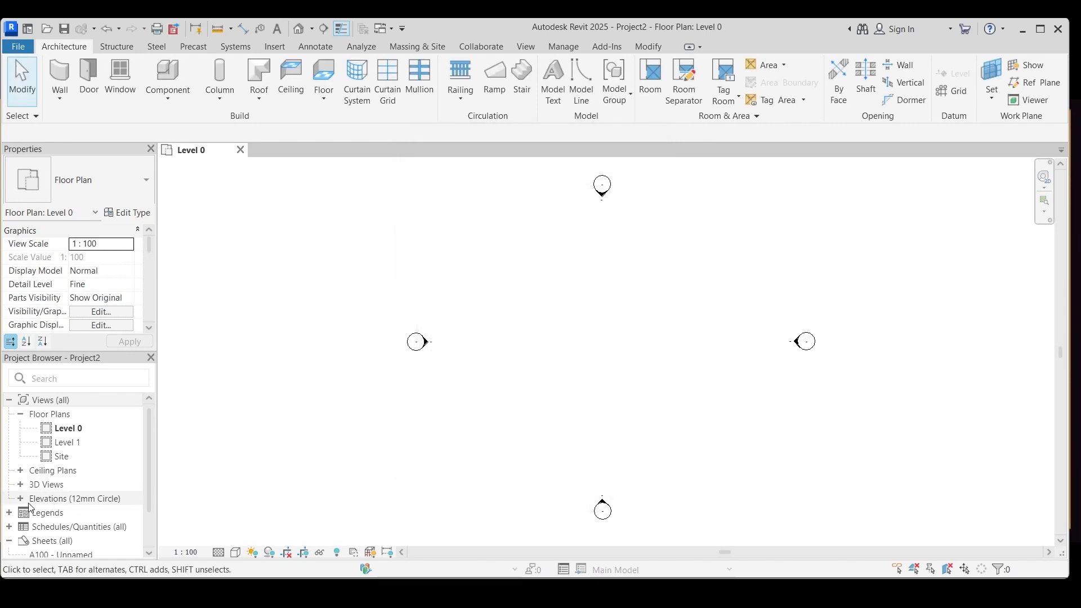
- Open the East elevation and rename Level 0 to GL together with its floor plan view
click(21, 499)
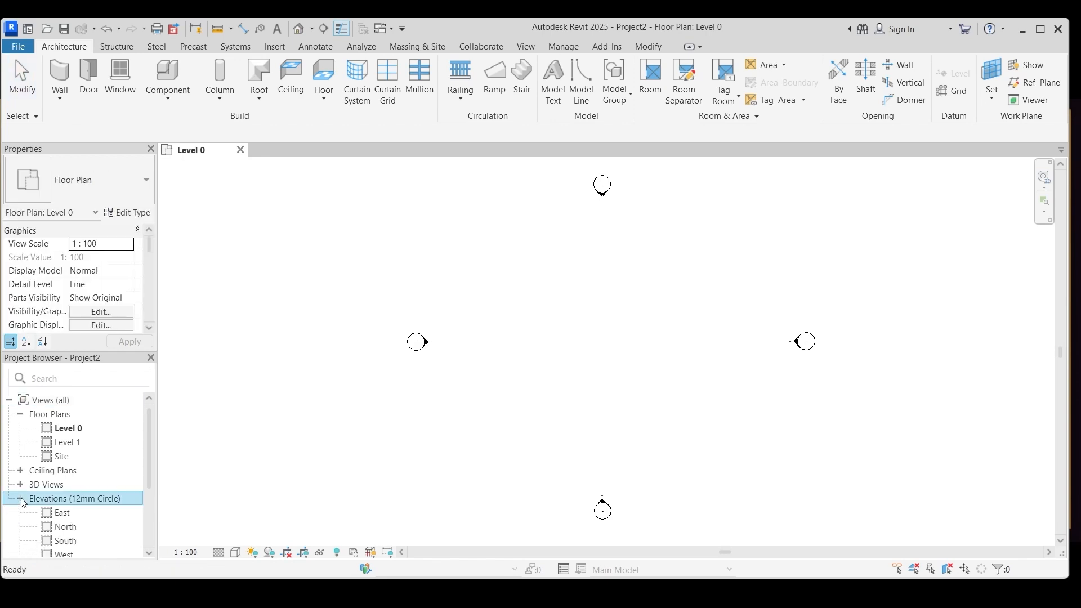
double_click(63, 513)
scroll(321, 321, down, 2)
scroll(449, 429, up, 3)
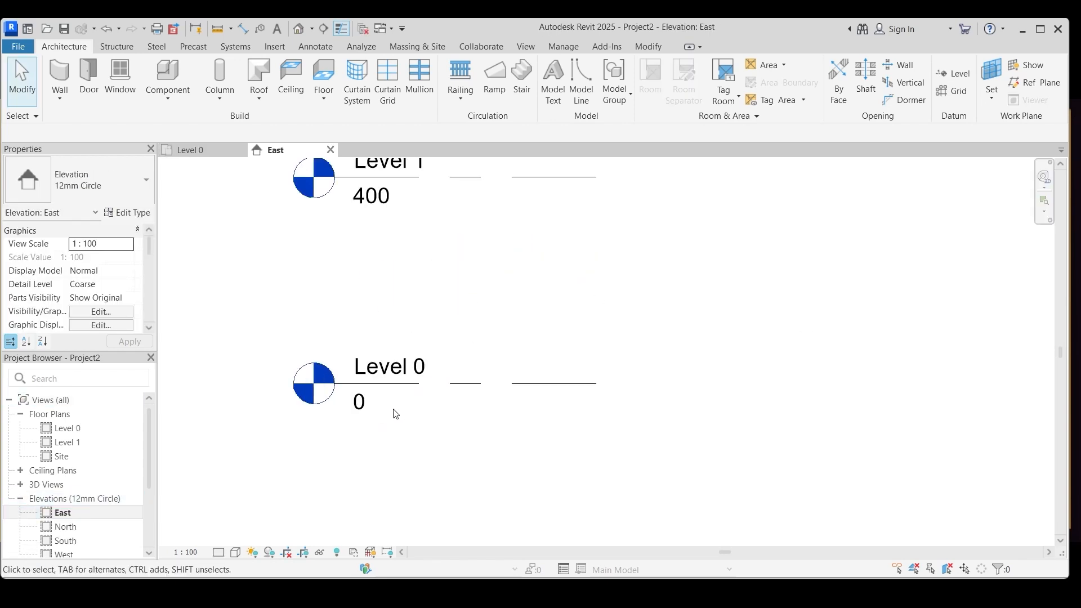
double_click(401, 369)
text(GL)
key(Return)
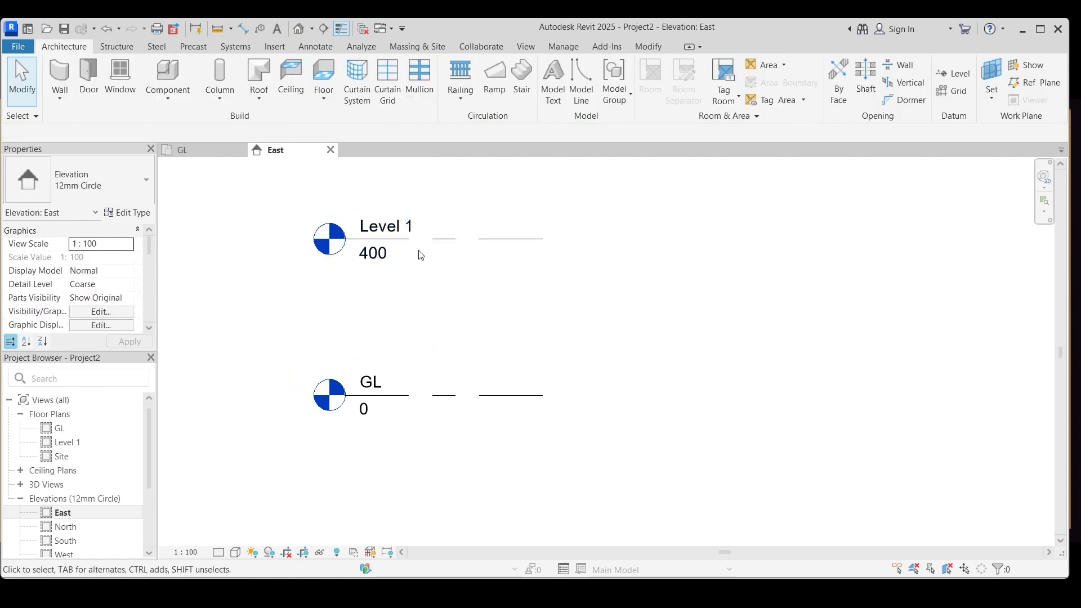
- Set the elevation of Level 1 to 45 cm
click(377, 257)
click(378, 255)
text(4)
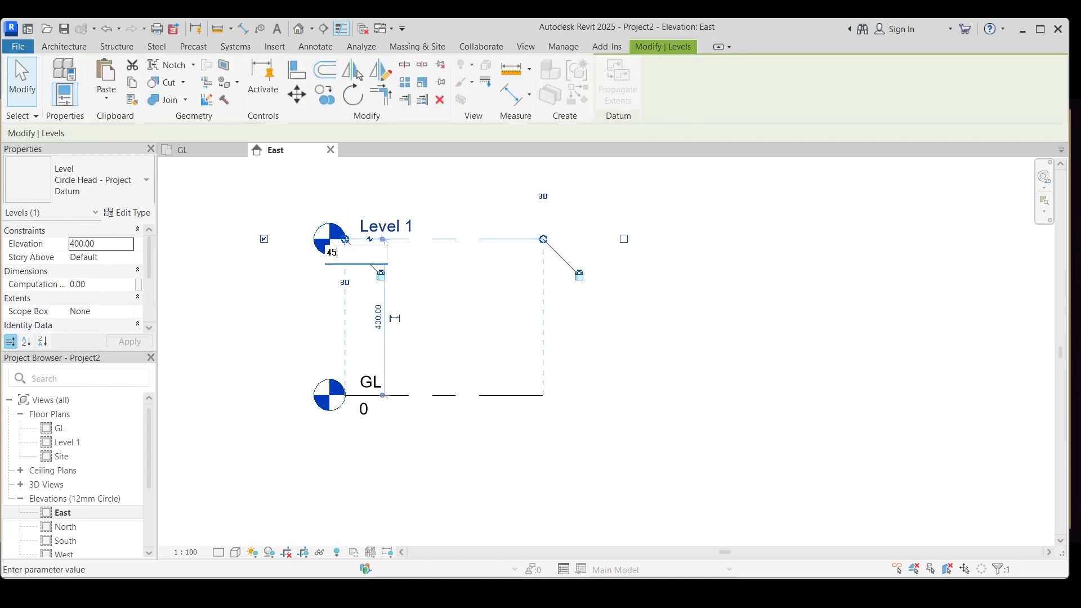
text(5)
key(Return)
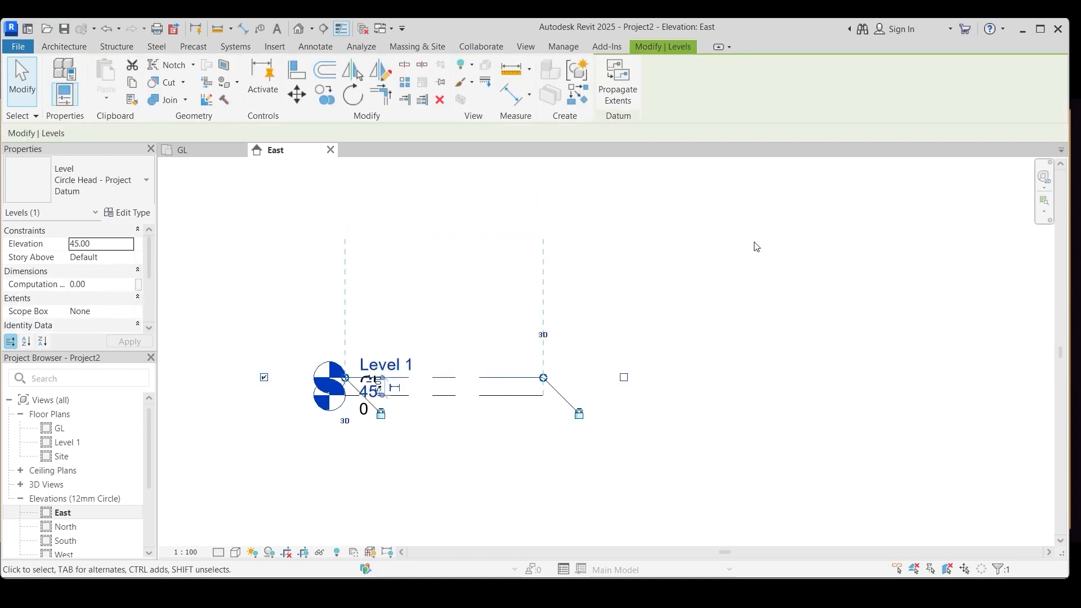
- Rename Level 1 to GF FL and rename its corresponding views as well
scroll(450, 366, up, 2)
click(338, 346)
text(GF FL)
click(753, 299)
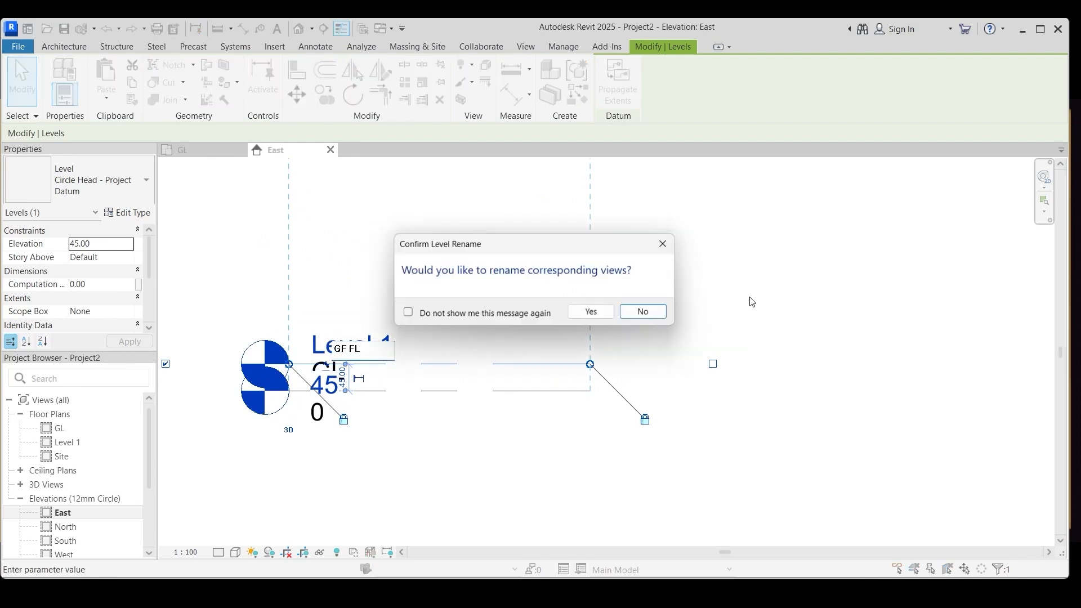
click(593, 313)
- Create two similar levels above GF FL, at elevations of about 295 cm and 525 cm
right_click(439, 365)
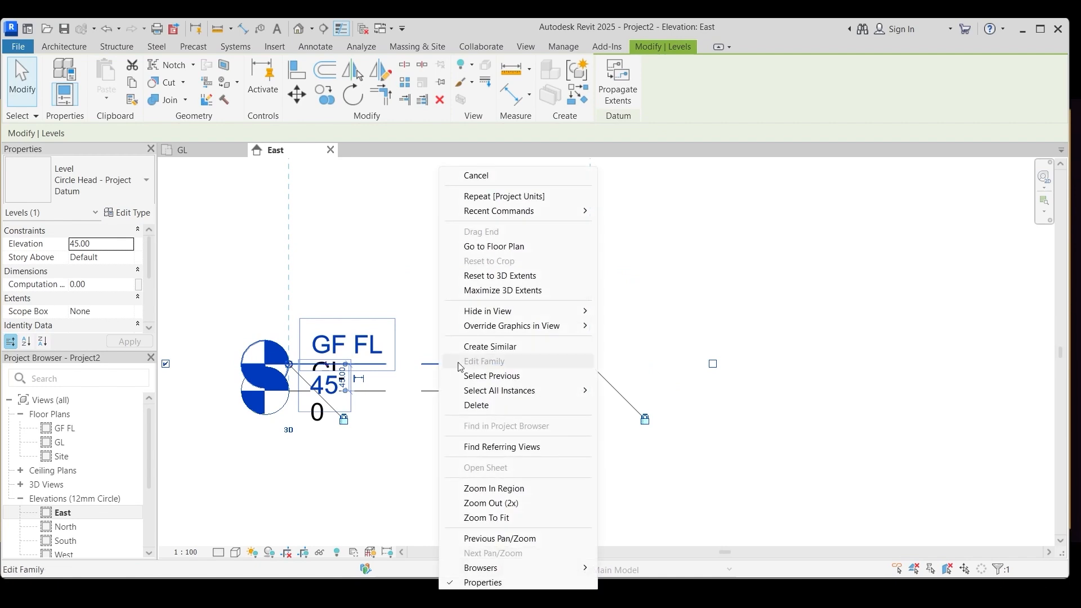
click(506, 346)
click(285, 272)
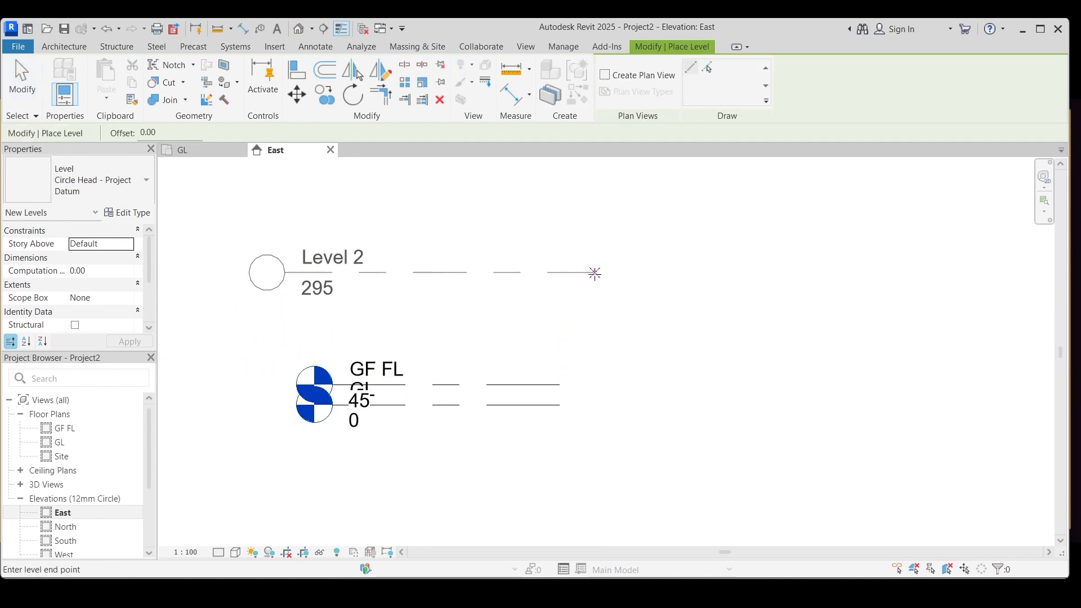
click(591, 272)
click(337, 201)
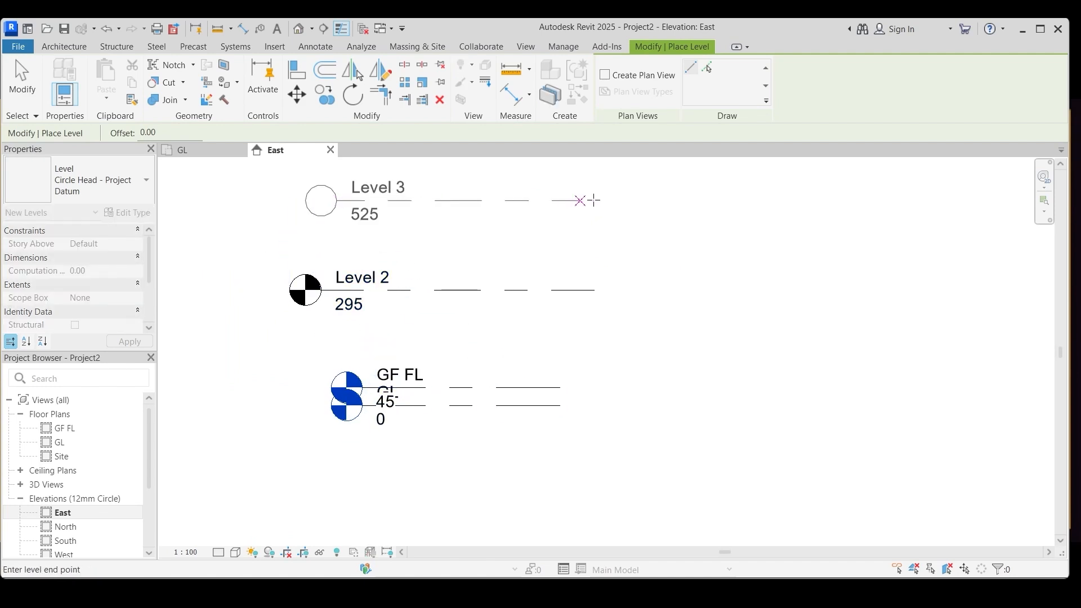
click(617, 200)
key(Escape)
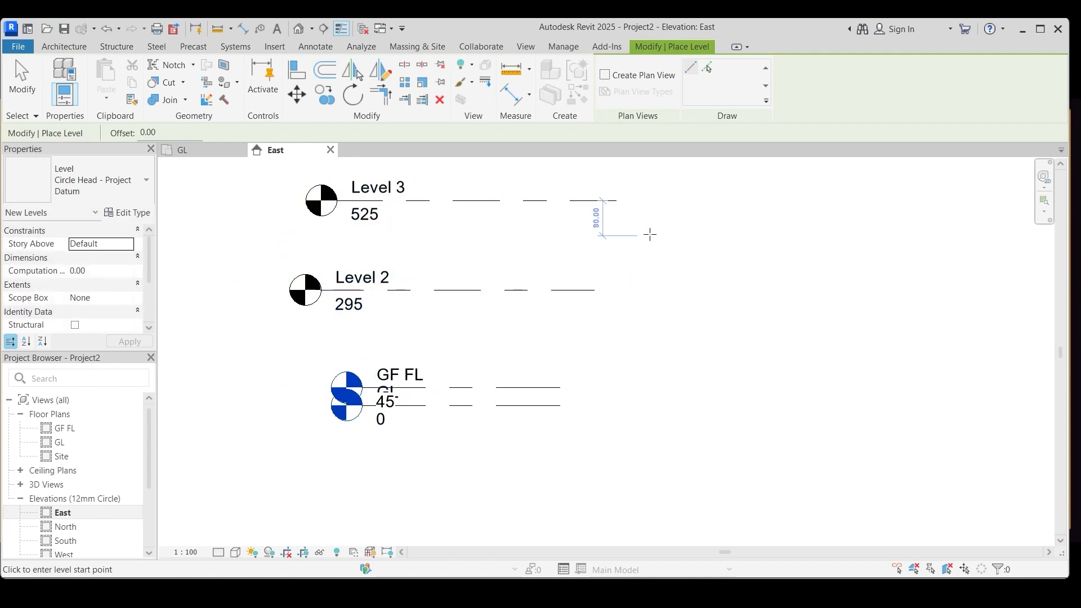
key(Escape)
- Set the distance between GF FL and Level 2 to 300 cm
click(473, 291)
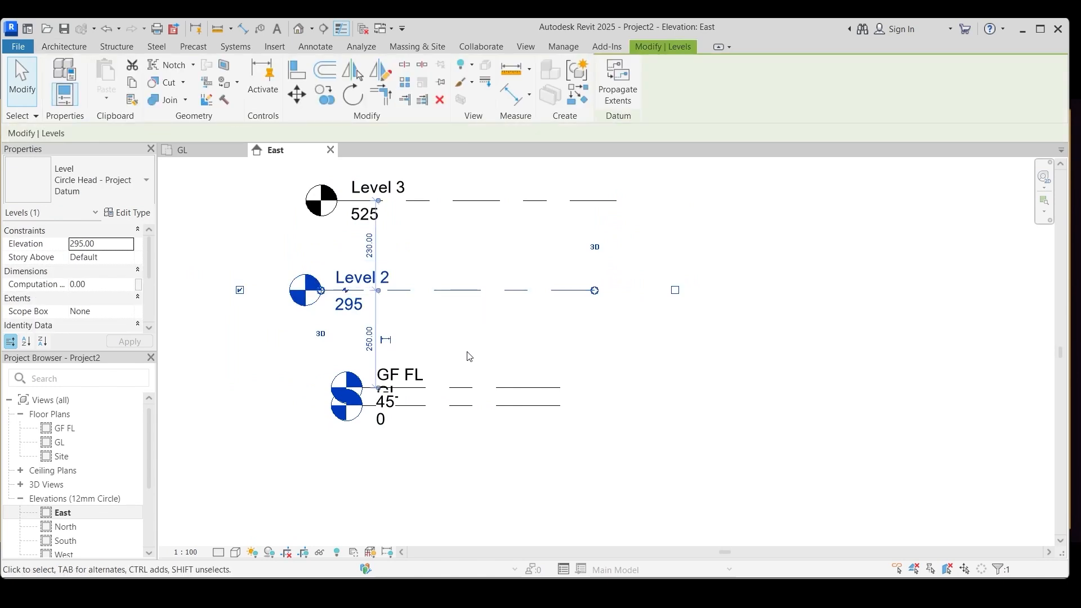
scroll(373, 363, up, 1)
click(371, 338)
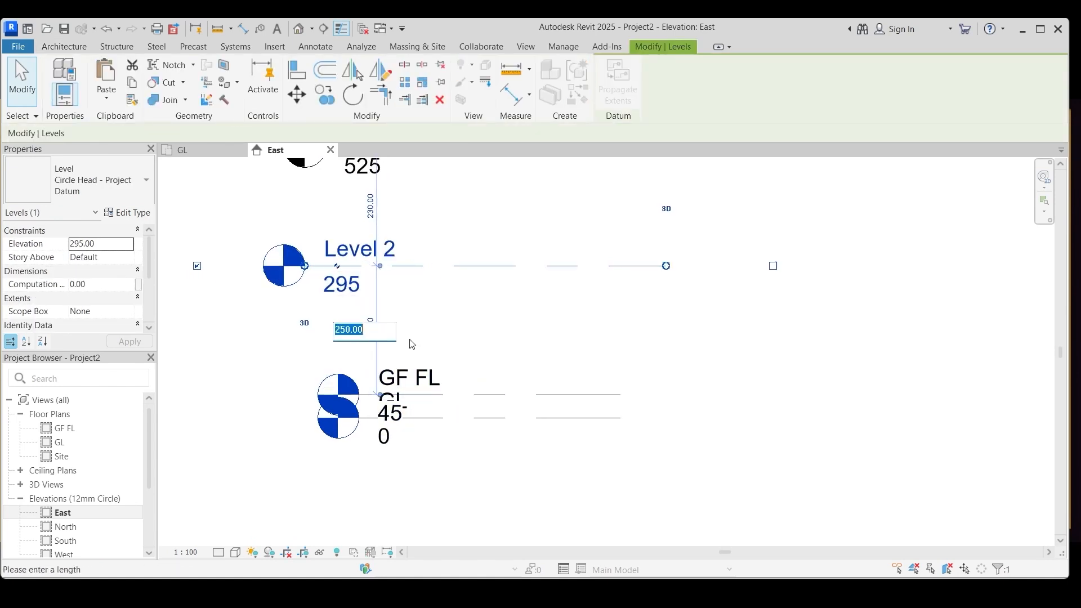
text(300)
key(Return)
click(536, 333)
scroll(482, 441, down, 2)
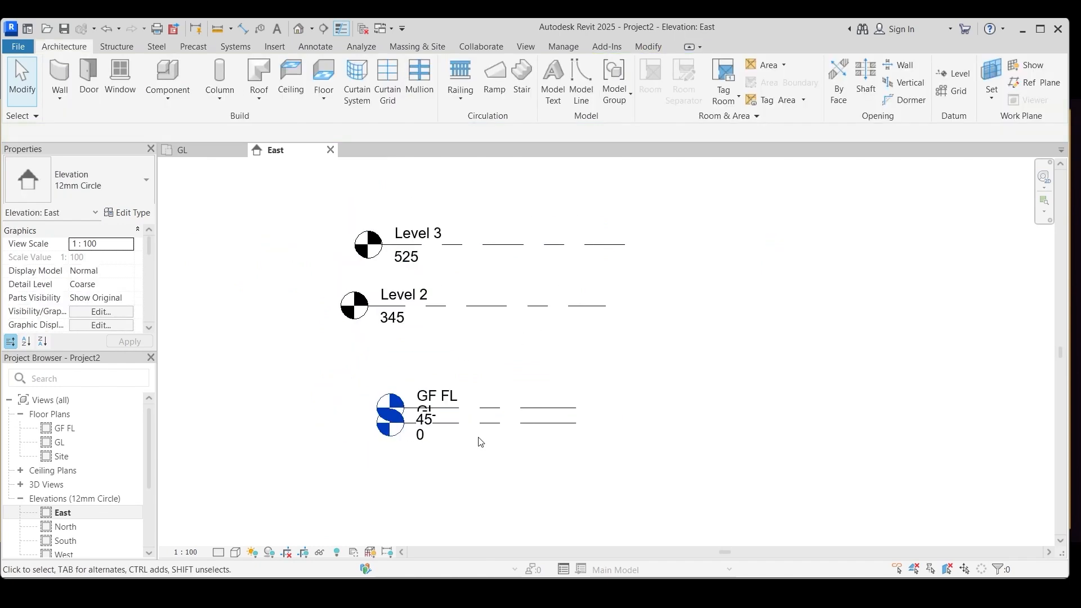
- Set the distance between Level 2 and Level 3 to 300 cm
scroll(459, 242, up, 2)
click(458, 229)
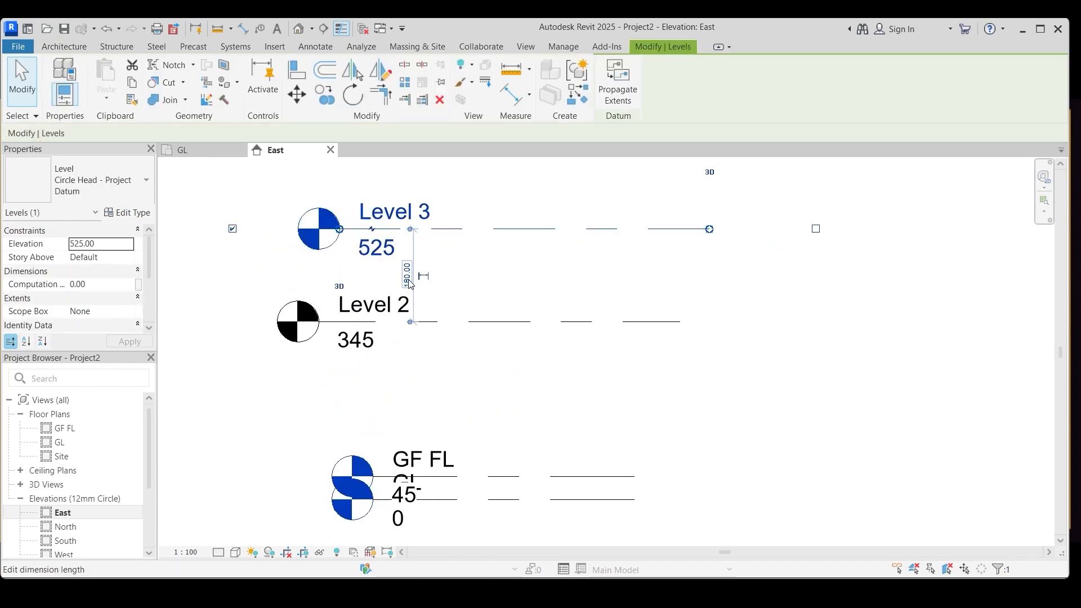
click(407, 275)
text(300)
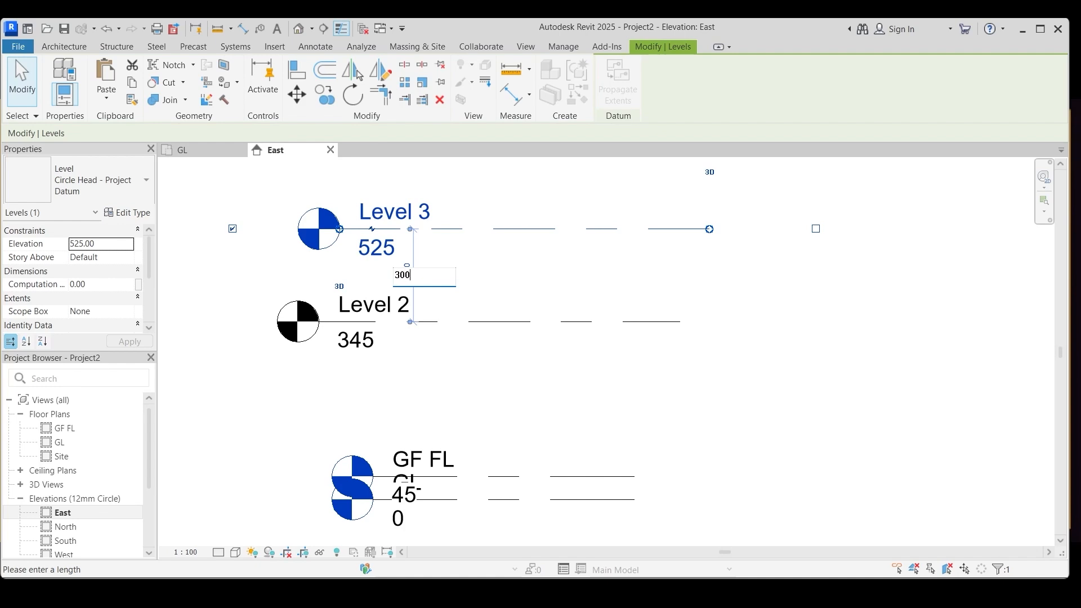
key(Return)
click(558, 354)
scroll(485, 304, down, 2)
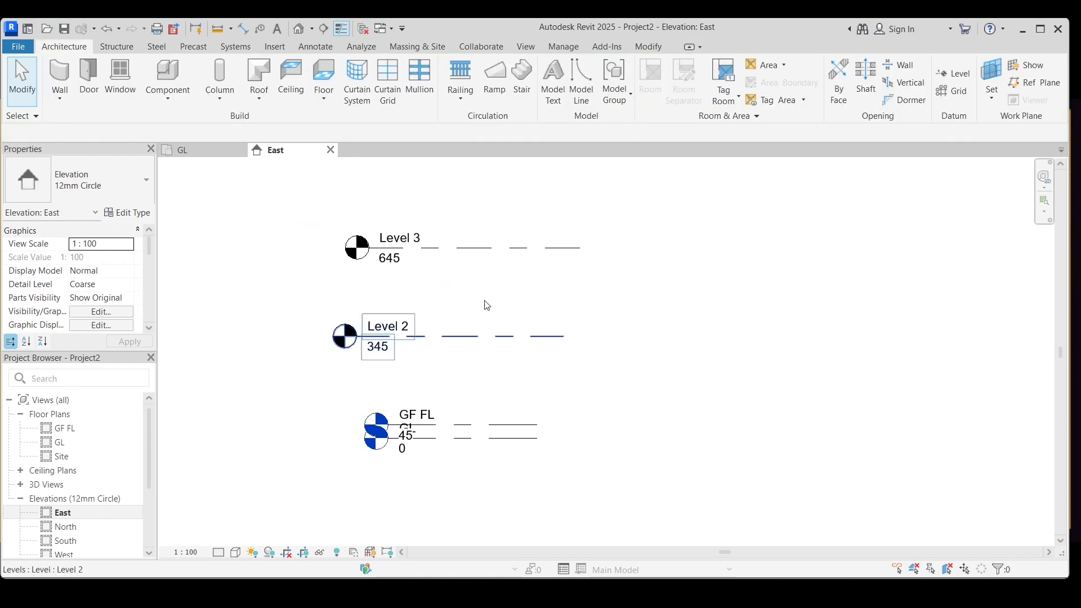
- Align the head ends of Level 2 and Level 3 with the heads of the GF FL and GL levels
click(376, 346)
scroll(399, 382, up, 1)
drag(343, 321, 384, 322)
click(383, 219)
drag(359, 205, 385, 205)
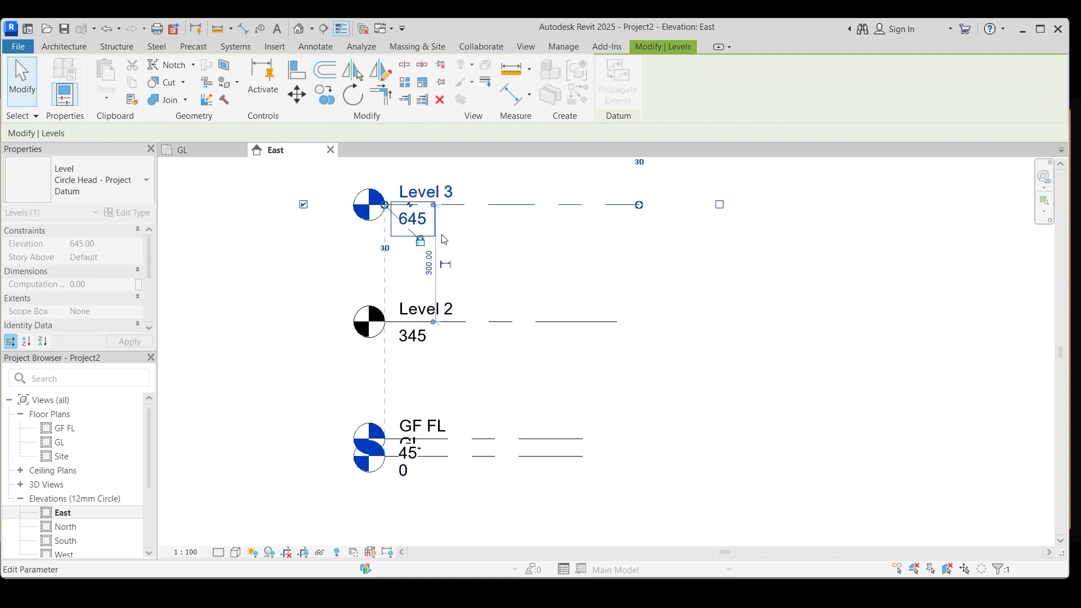
click(811, 299)
middle_drag(456, 284, 434, 306)
click(366, 230)
click(491, 295)
scroll(491, 295, down, 1)
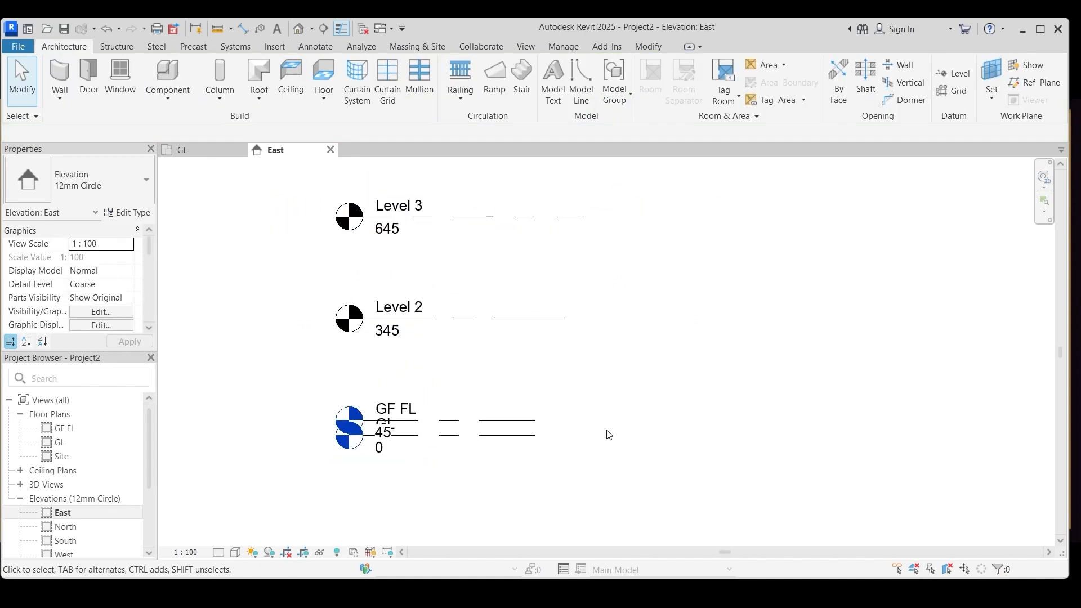
- Align the right-hand ends of the Level 3, GF FL and GL lines with the end of Level 2
click(508, 236)
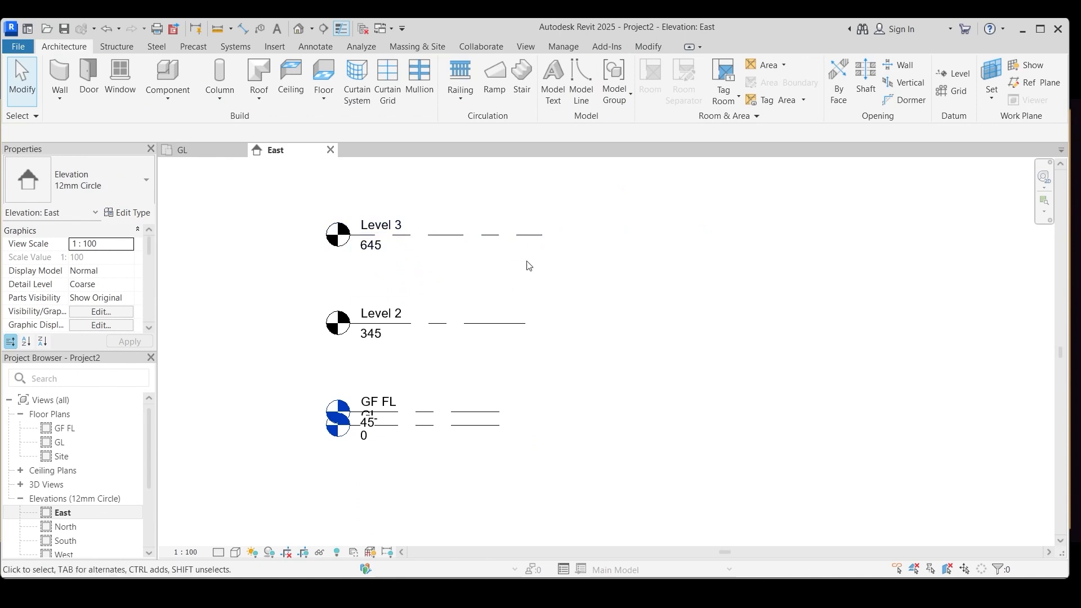
click(531, 235)
click(496, 412)
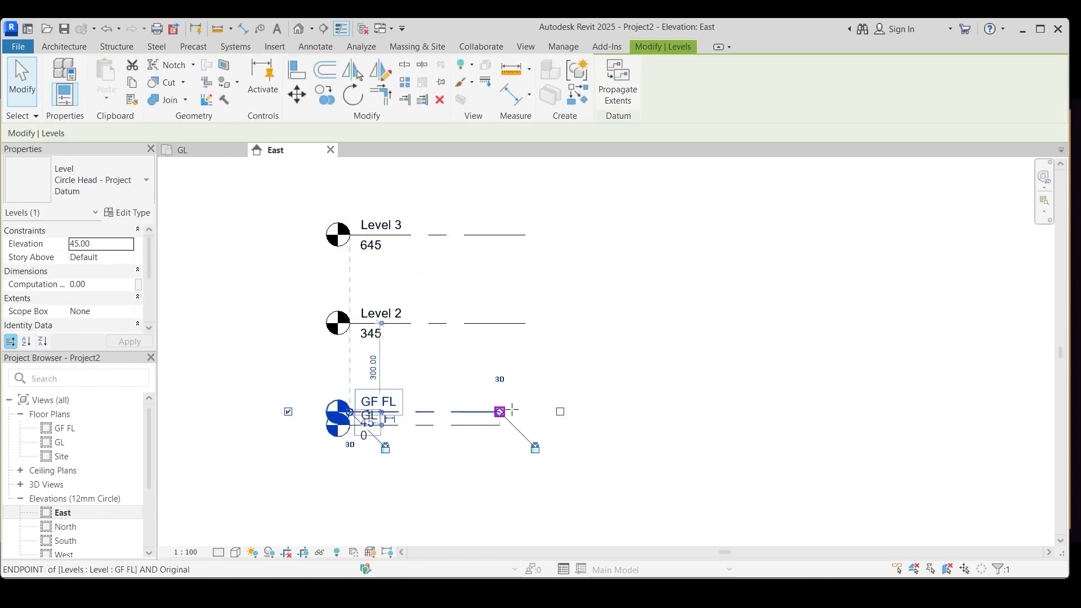
drag(500, 412, 532, 411)
click(535, 366)
click(517, 235)
click(529, 366)
click(506, 236)
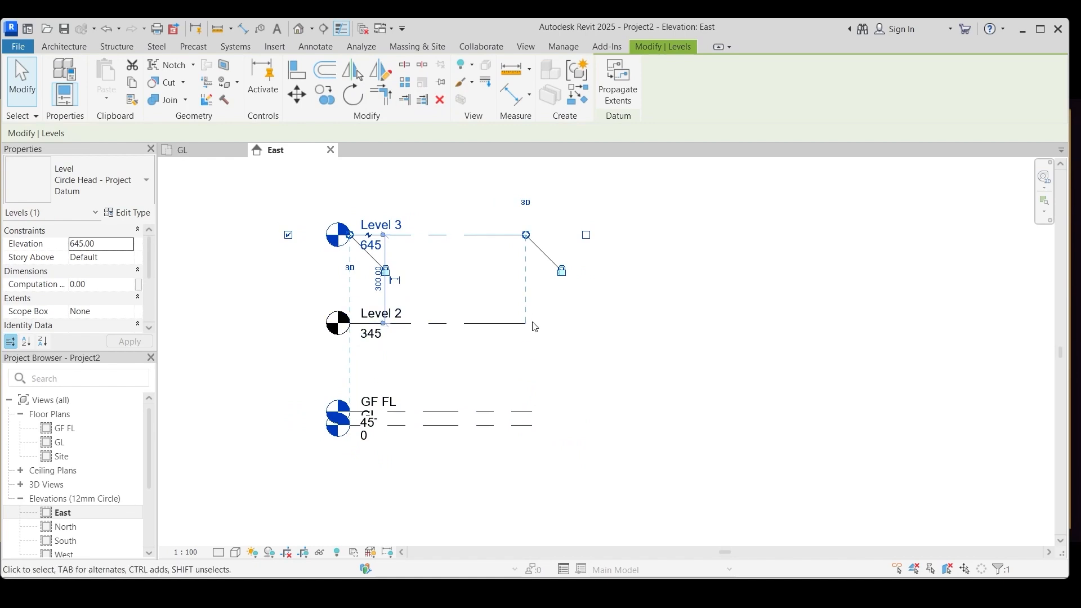
click(509, 412)
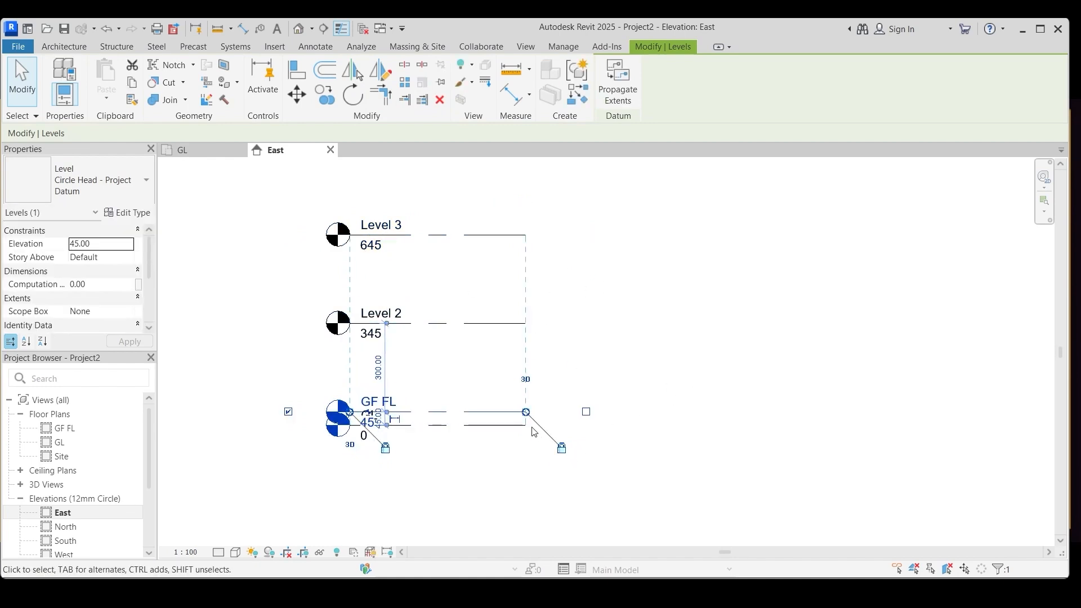
- Lengthen all four aligned level lines together, well to the right and slightly to the left on the head side
drag(526, 412, 1005, 411)
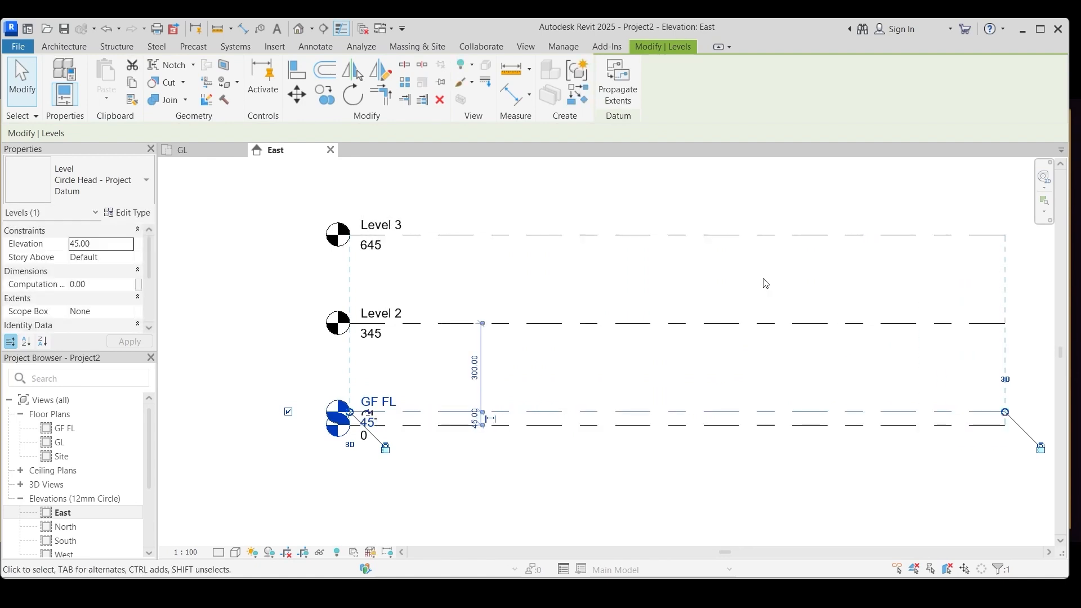
click(747, 280)
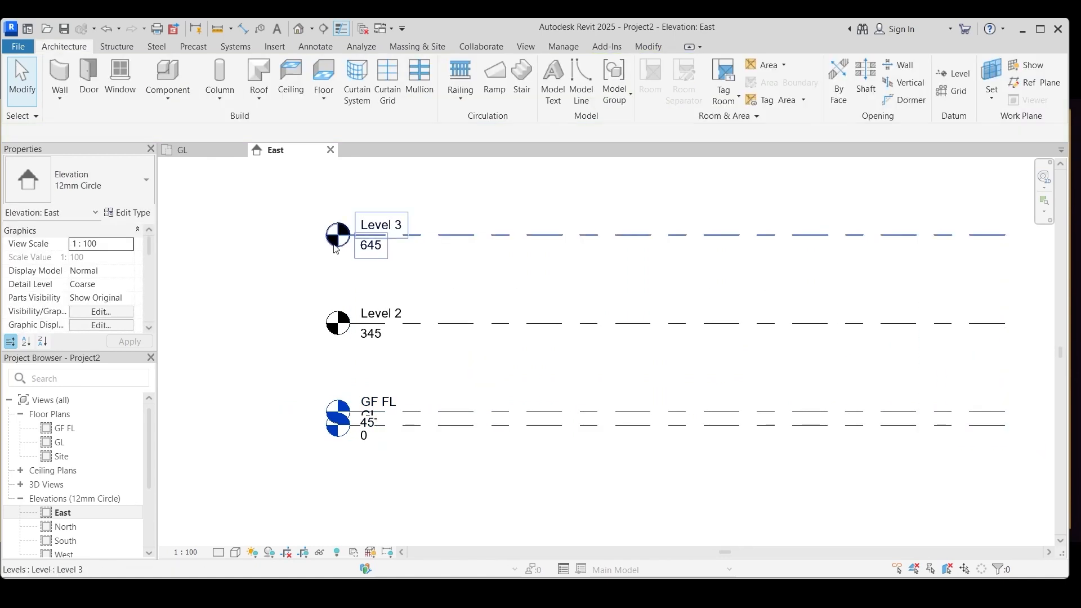
click(356, 236)
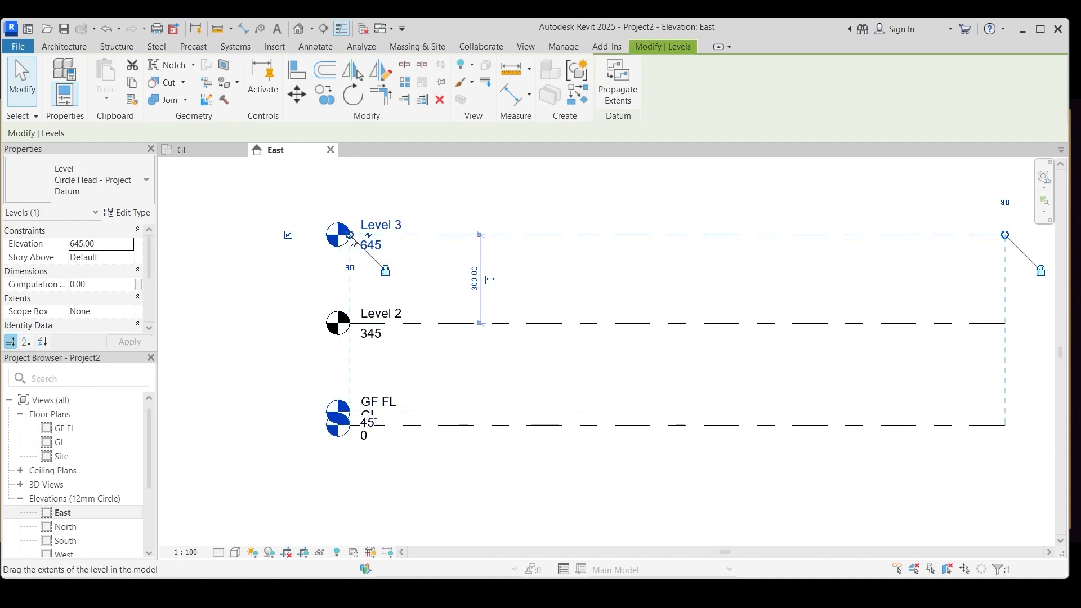
drag(341, 236, 237, 235)
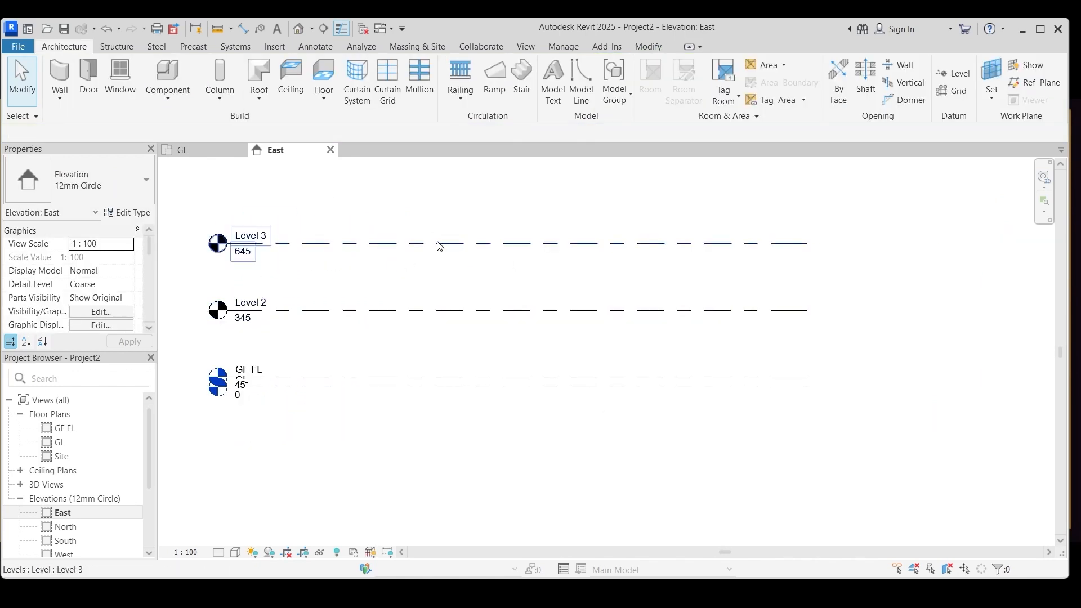
- Show the Level 3 head at the line's right end and hide the one at its left end
click(440, 244)
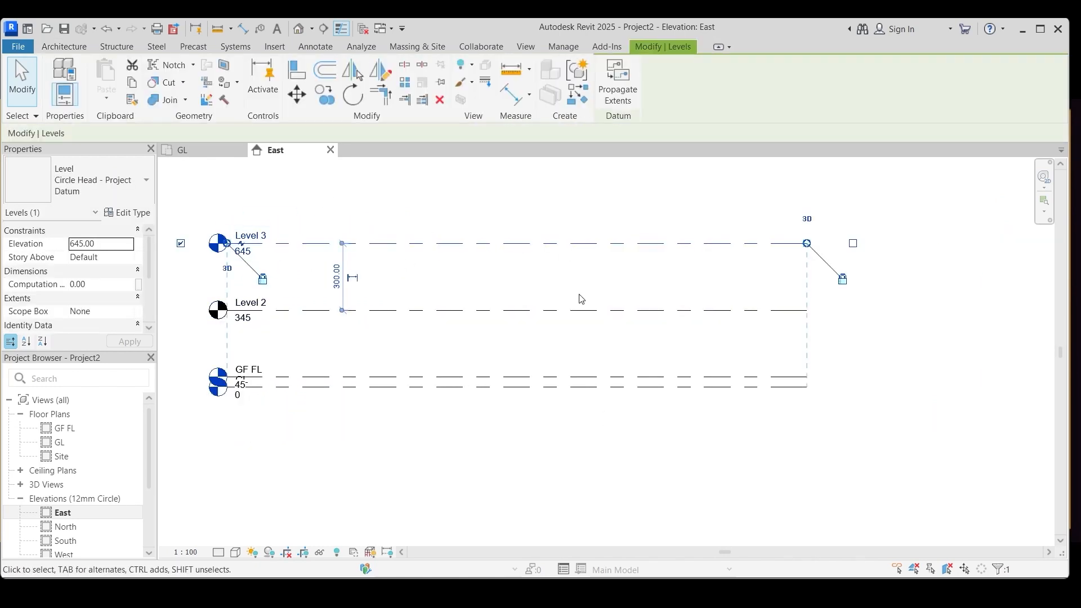
click(853, 243)
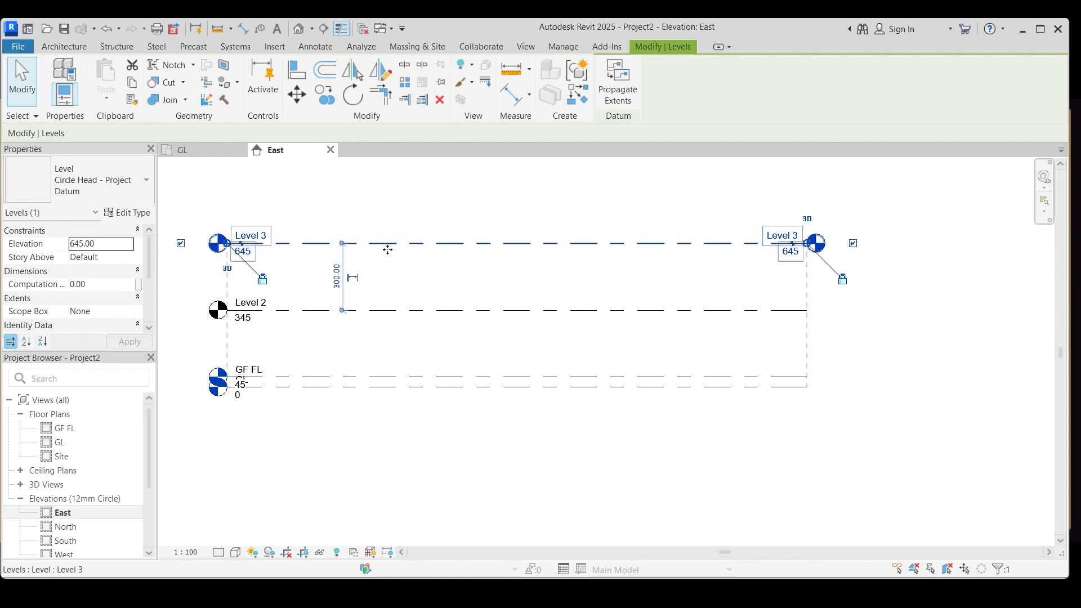
click(181, 243)
click(349, 234)
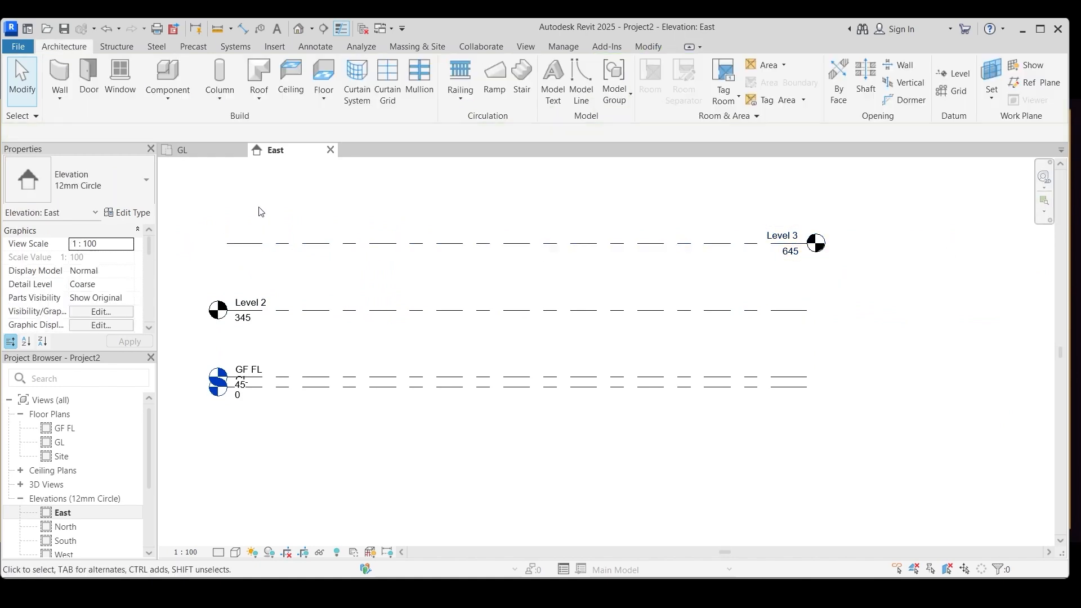
- Restore the Level 3 head at the line's left end and hide the one at its right end
click(231, 243)
click(181, 243)
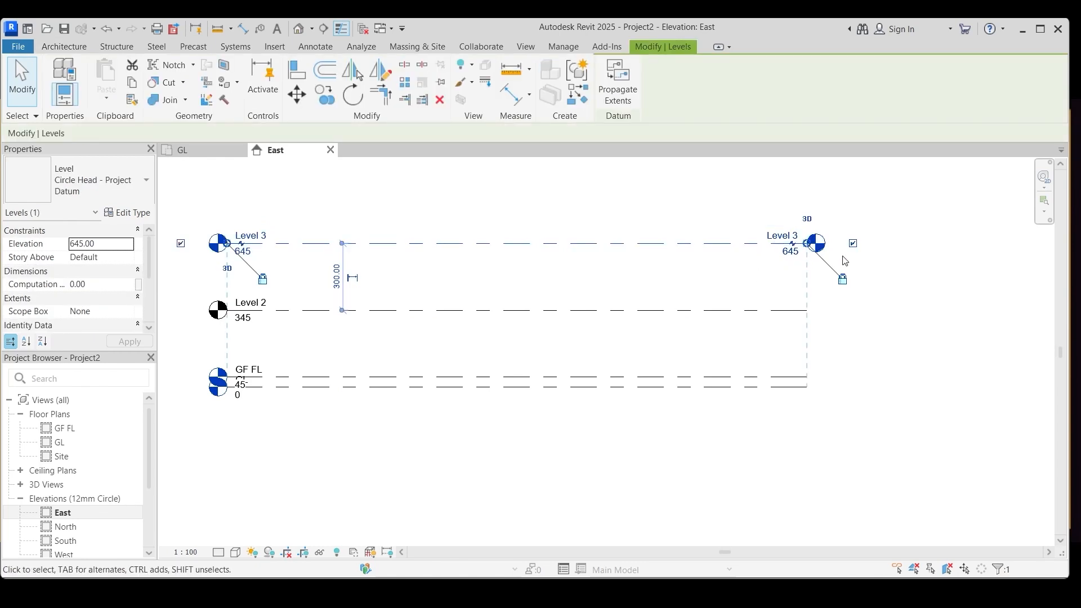
click(853, 243)
click(350, 471)
- Create a new floor plan view for Level 2
scroll(350, 471, up, 3)
scroll(270, 403, down, 2)
scroll(260, 446, up, 2)
scroll(260, 447, down, 2)
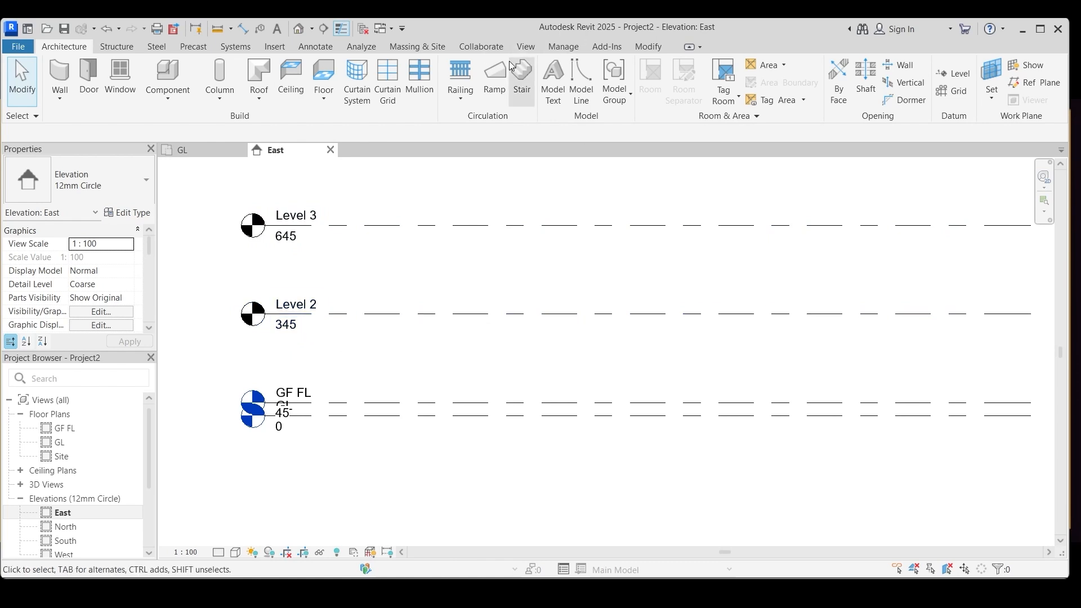
click(525, 47)
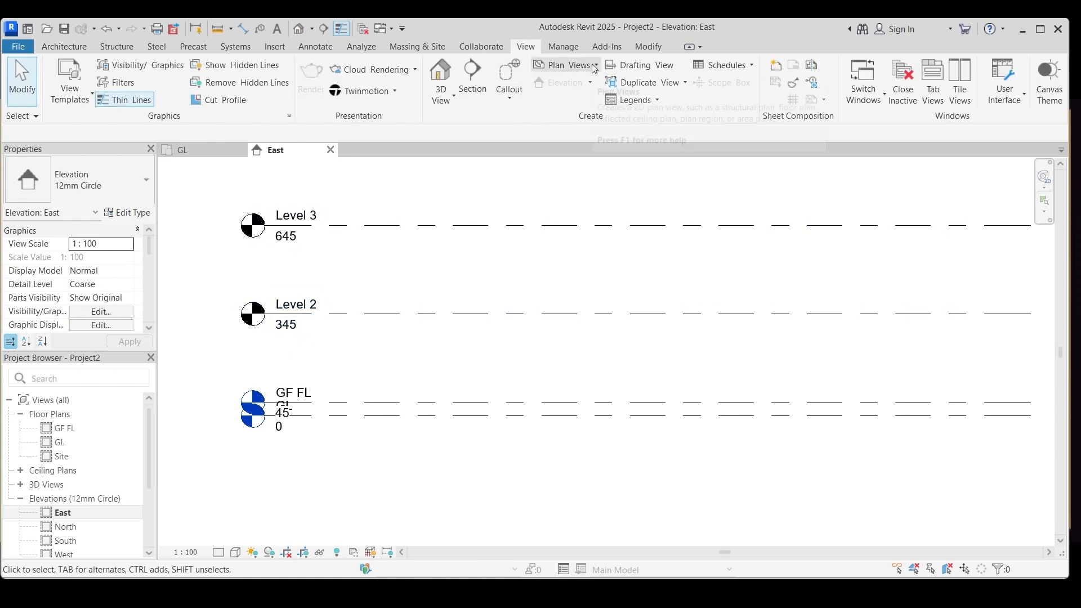
click(565, 65)
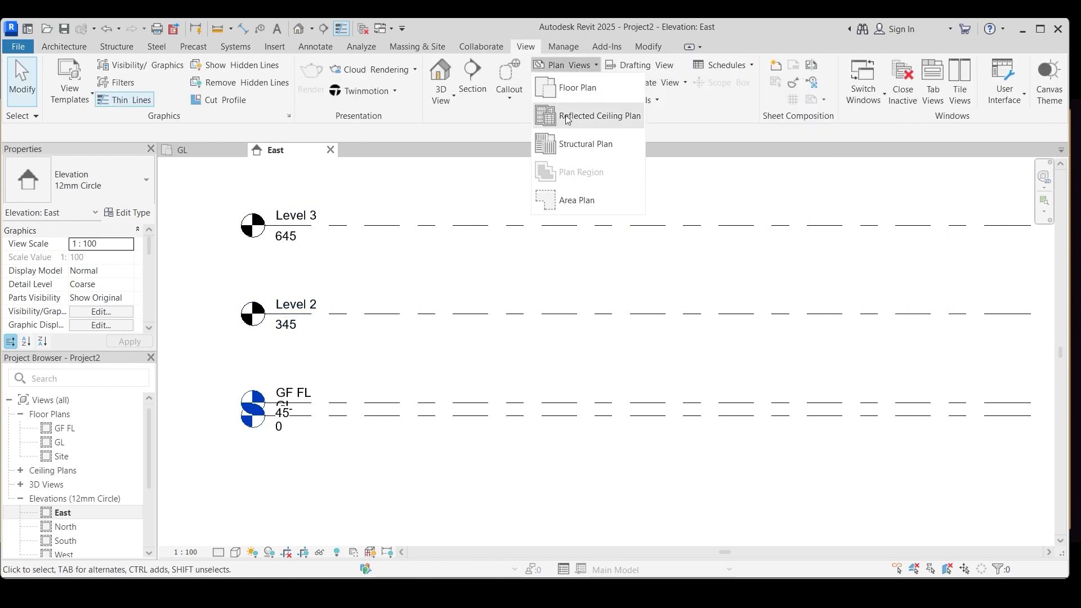
click(576, 87)
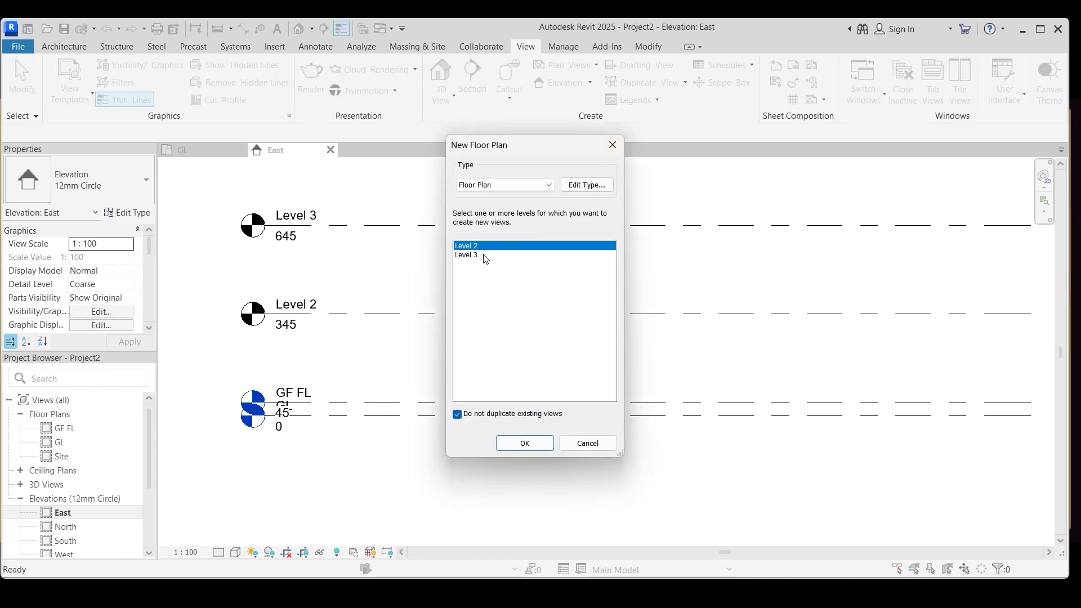
click(524, 444)
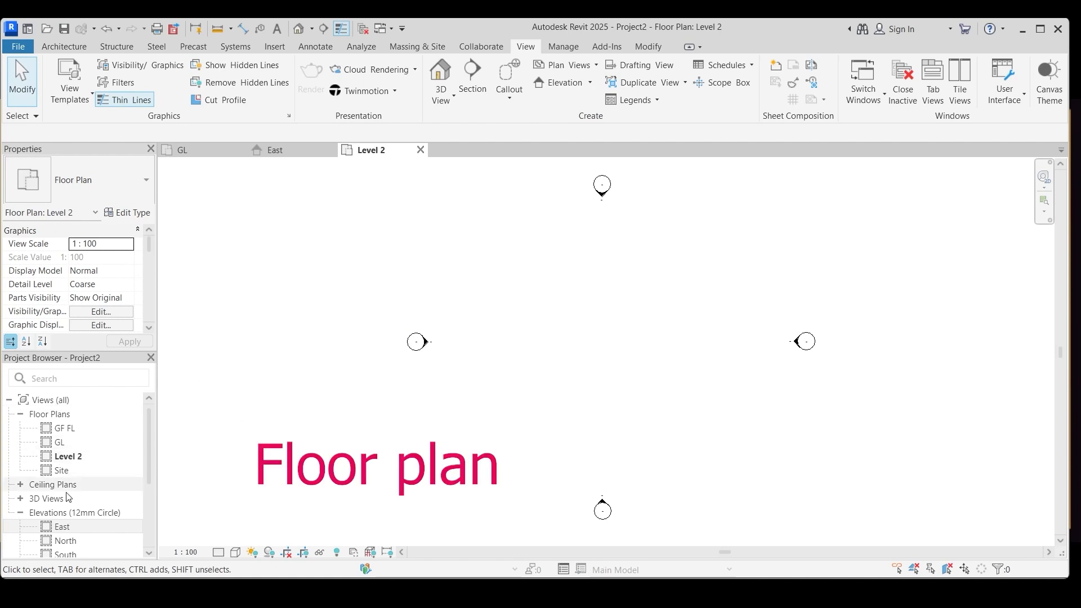
- Return to the East elevation and create a new floor plan view for Level 3
scroll(59, 469, down, 2)
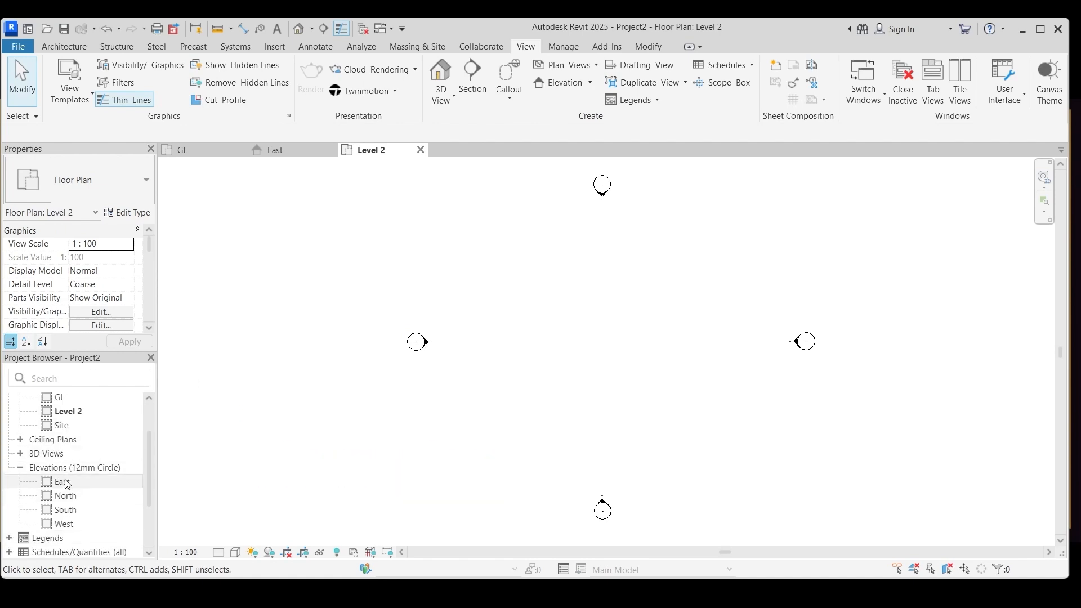
double_click(62, 482)
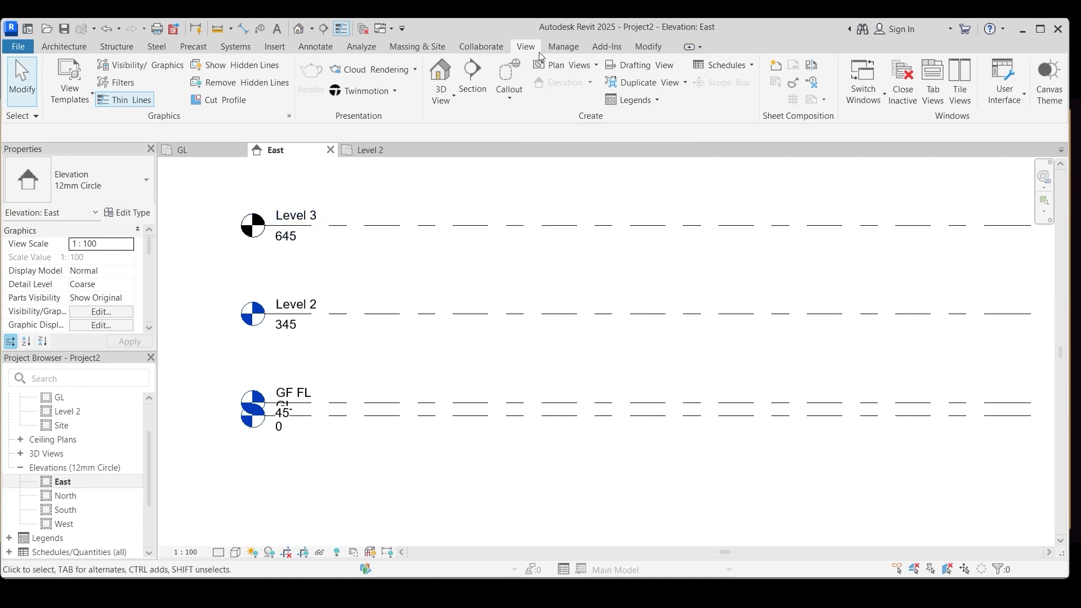
click(566, 65)
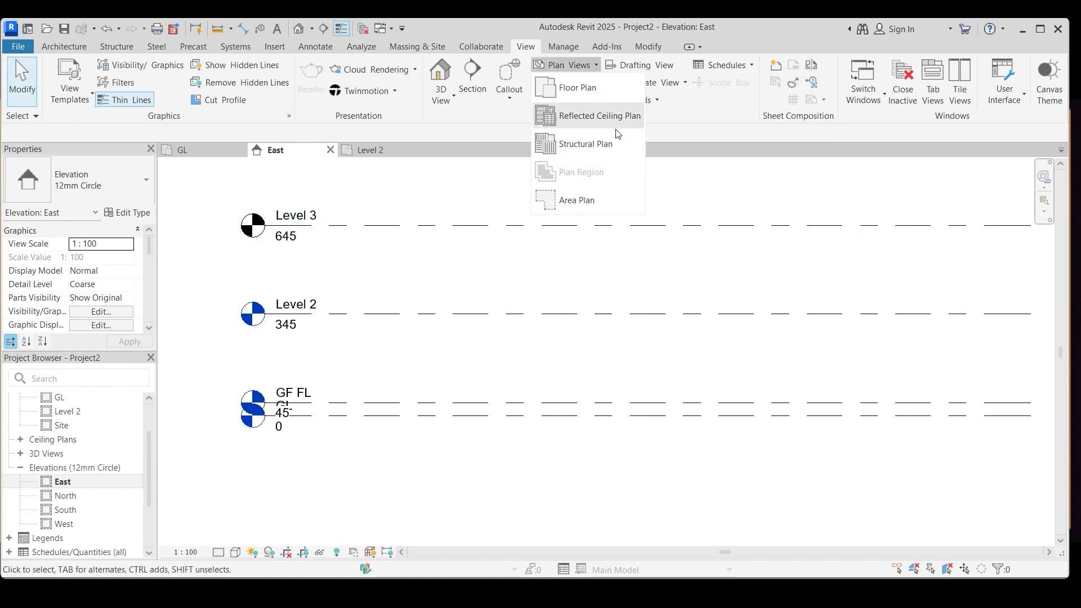
click(578, 90)
click(523, 444)
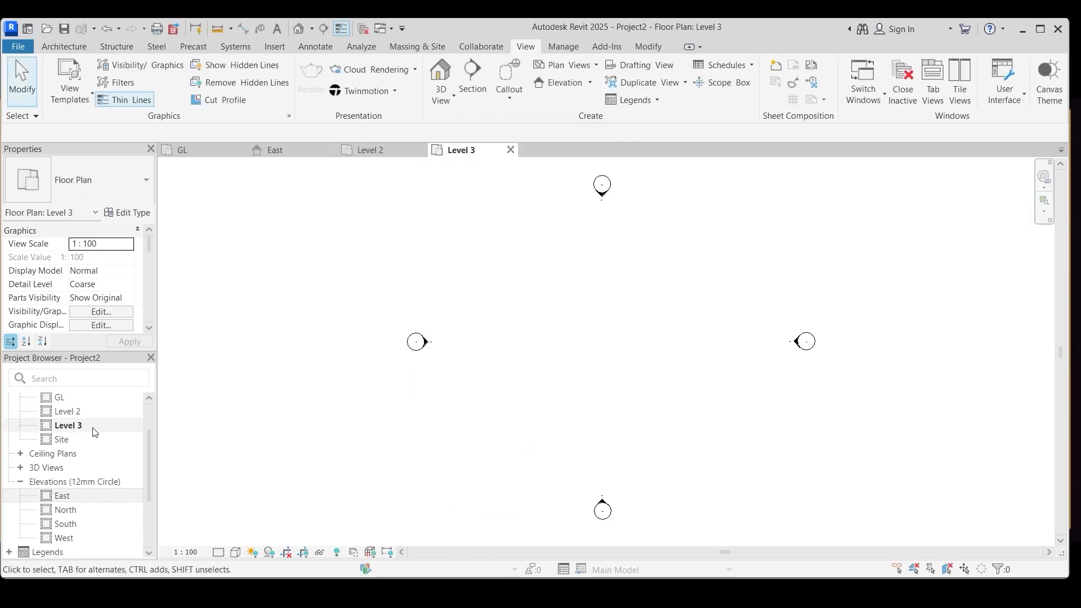
- Reopen the East elevation and rename Level 2 as FF FL, renaming the corresponding views too
double_click(64, 495)
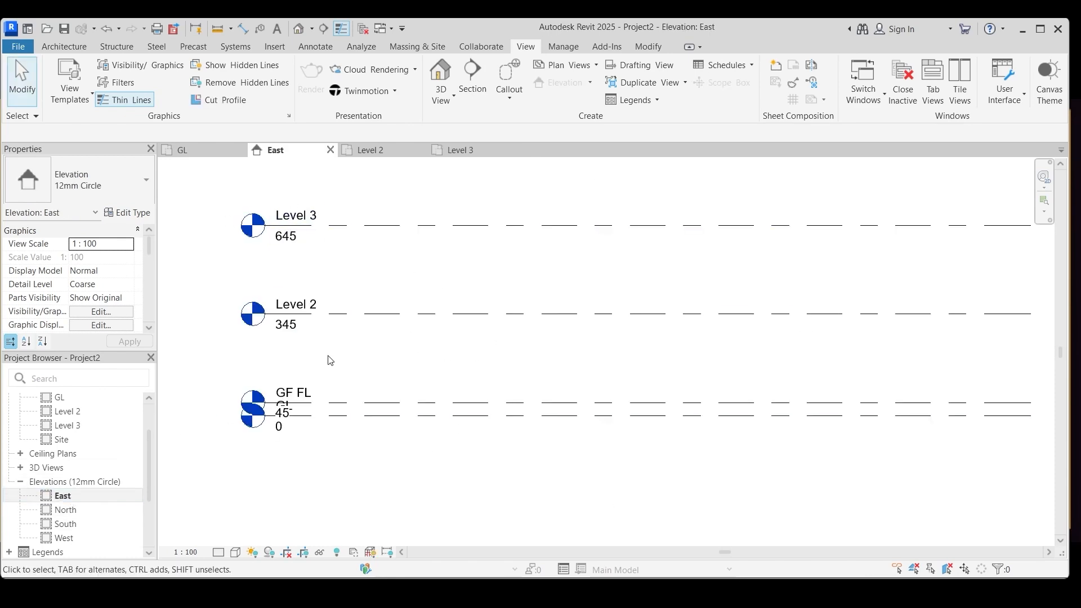
scroll(266, 323, up, 1)
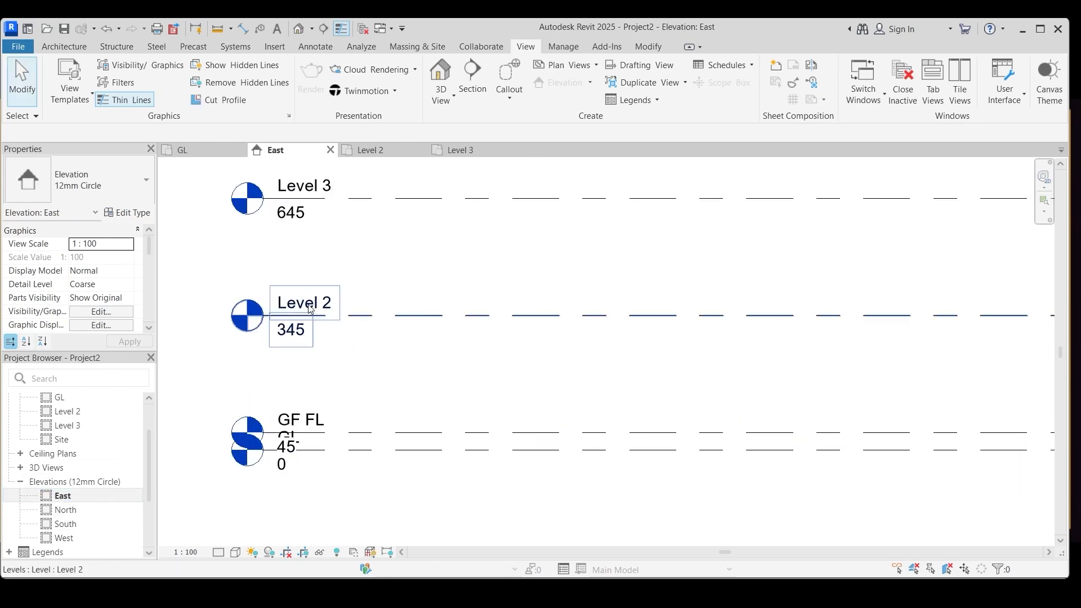
click(266, 322)
click(304, 303)
text(FF FL)
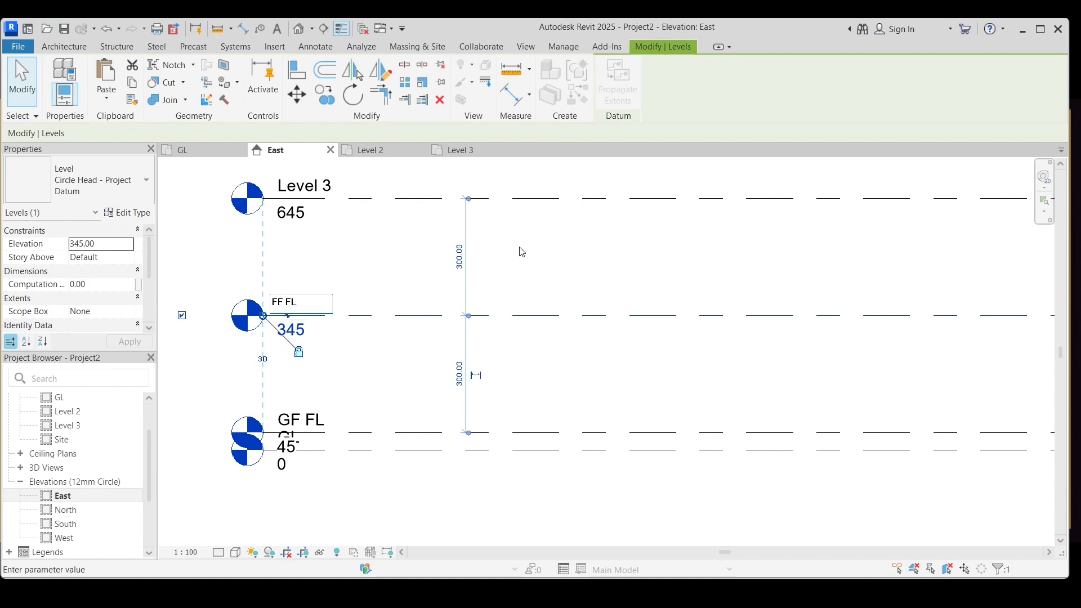
key(Return)
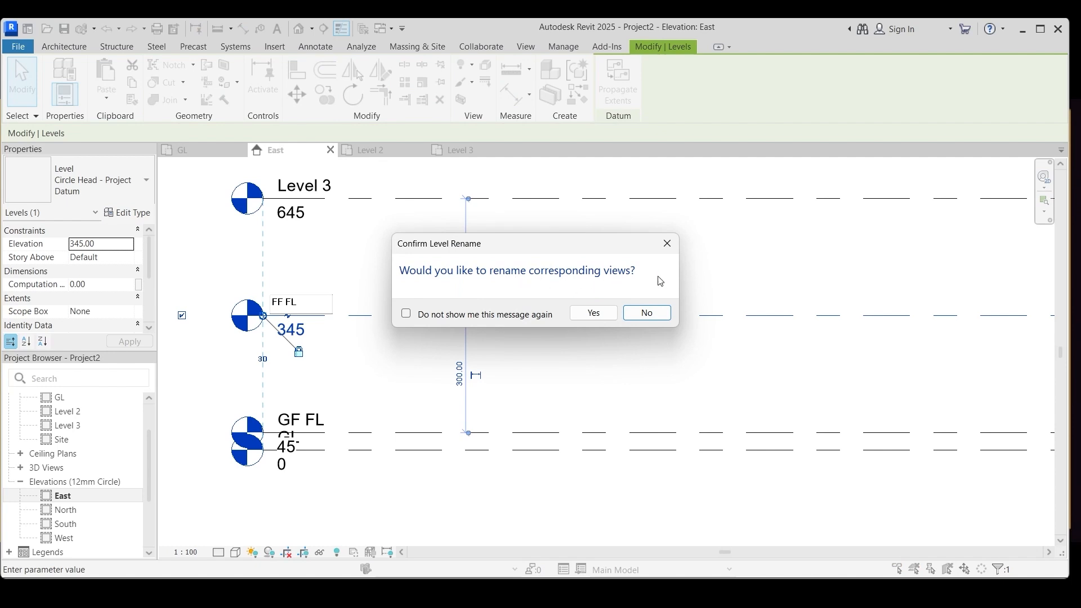
click(594, 313)
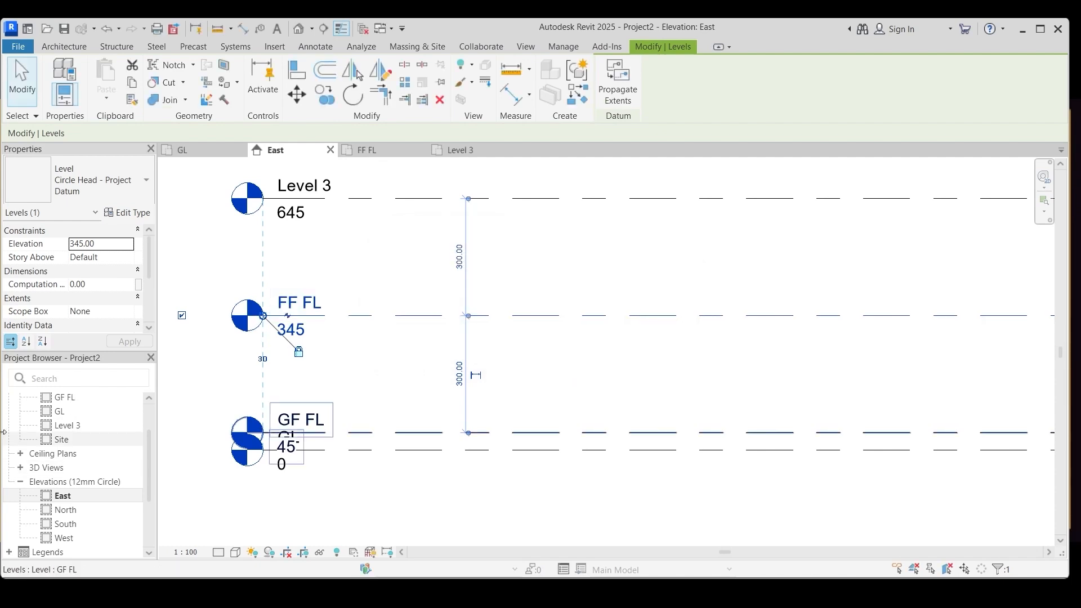
scroll(415, 499, down, 1)
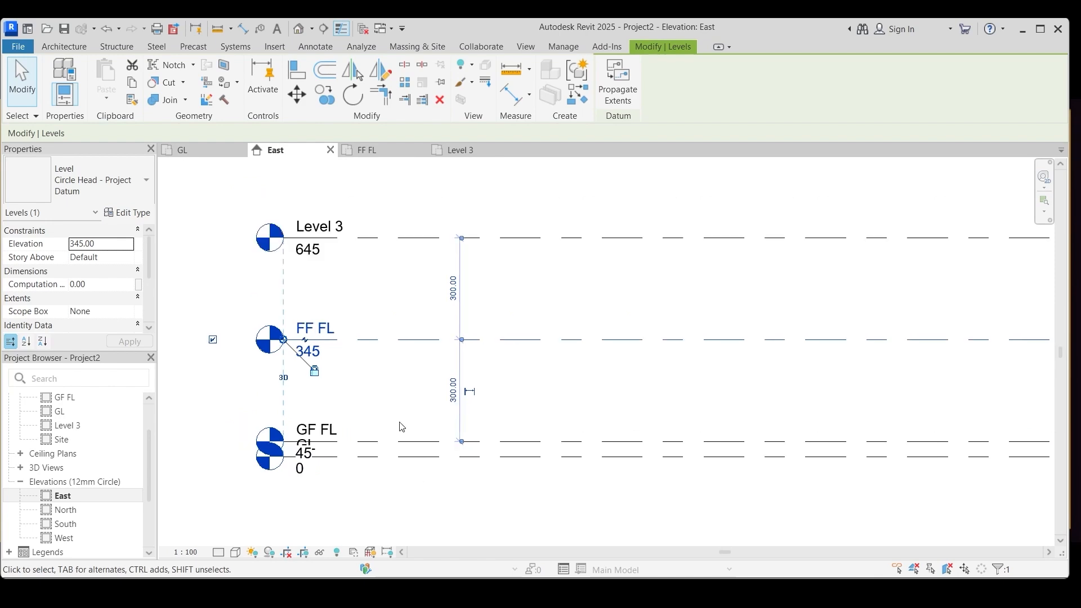
click(393, 313)
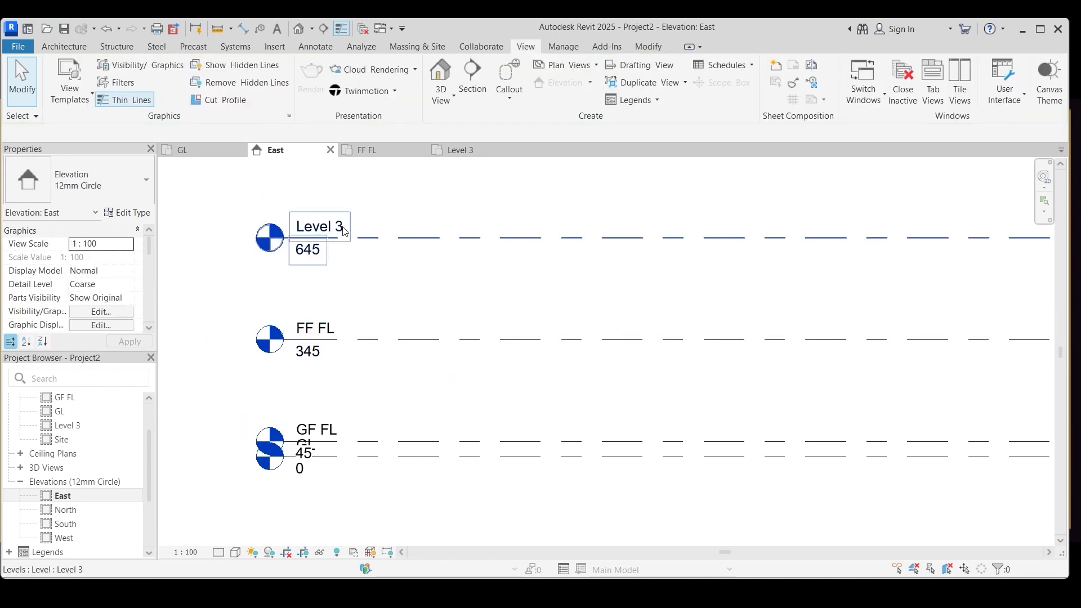
- Rename Level 3 as Tr L, together with its corresponding views
double_click(332, 227)
text(Tr)
key(Return)
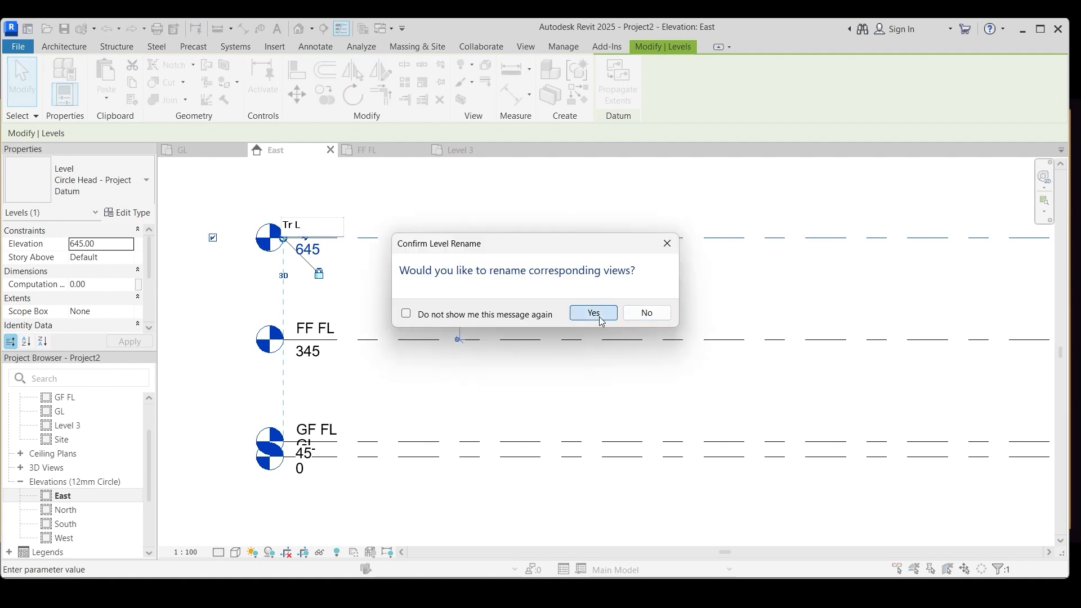
click(587, 311)
click(695, 279)
- Review the renamed floor plan views in the Project Browser against the levels in the East elevation
scroll(694, 279, down, 1)
scroll(94, 449, up, 1)
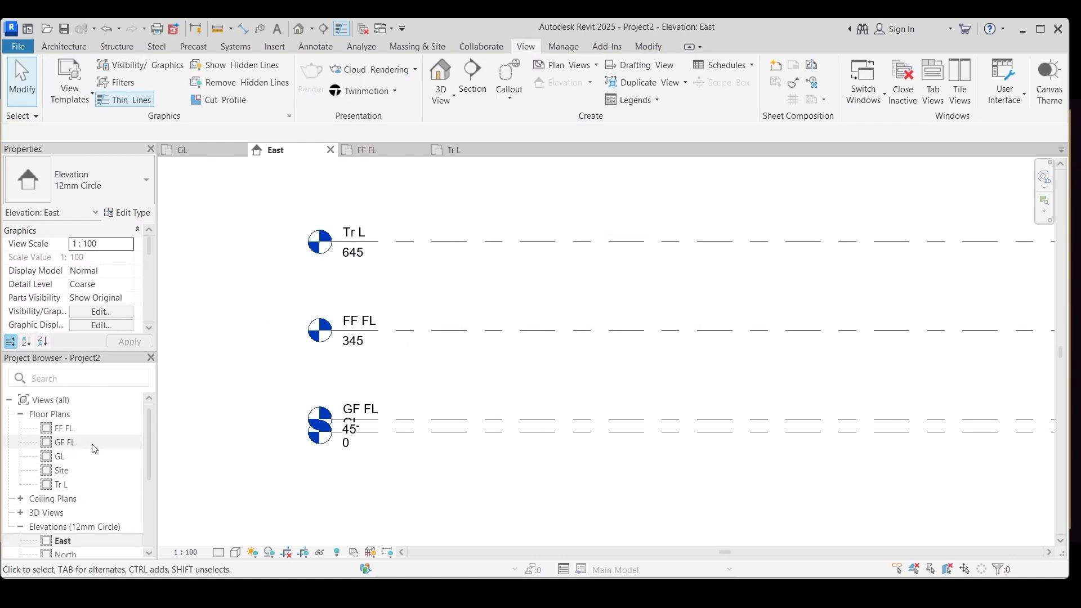
click(62, 442)
click(60, 456)
click(61, 470)
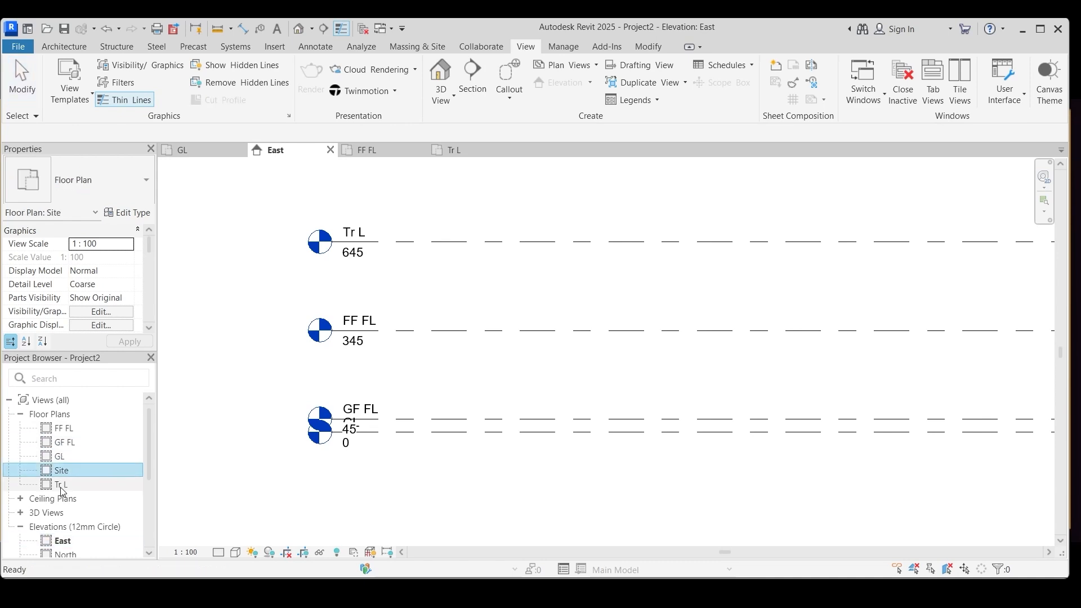
click(62, 485)
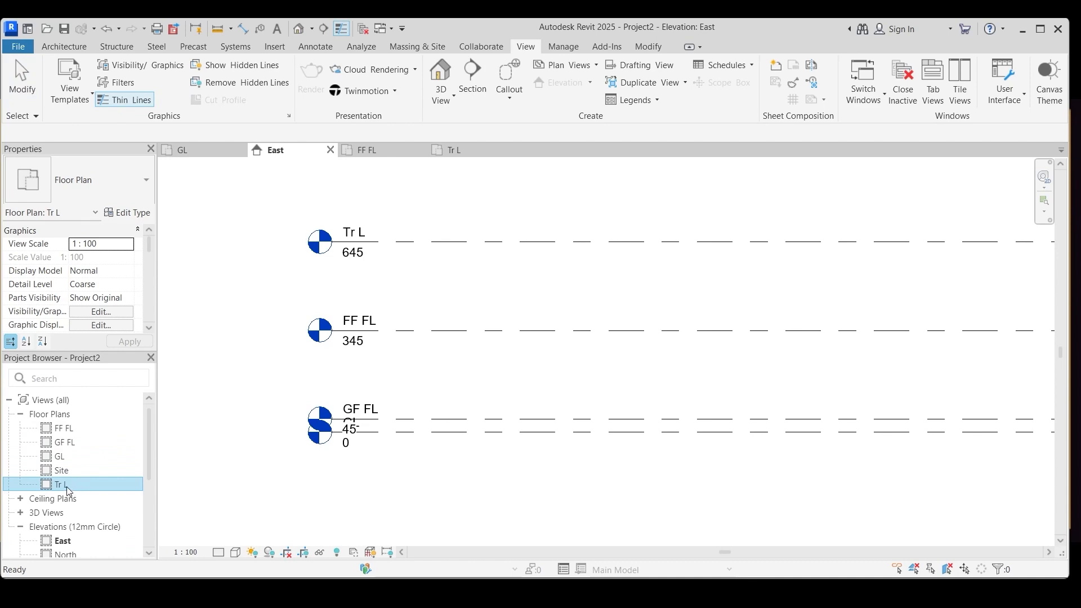
click(68, 457)
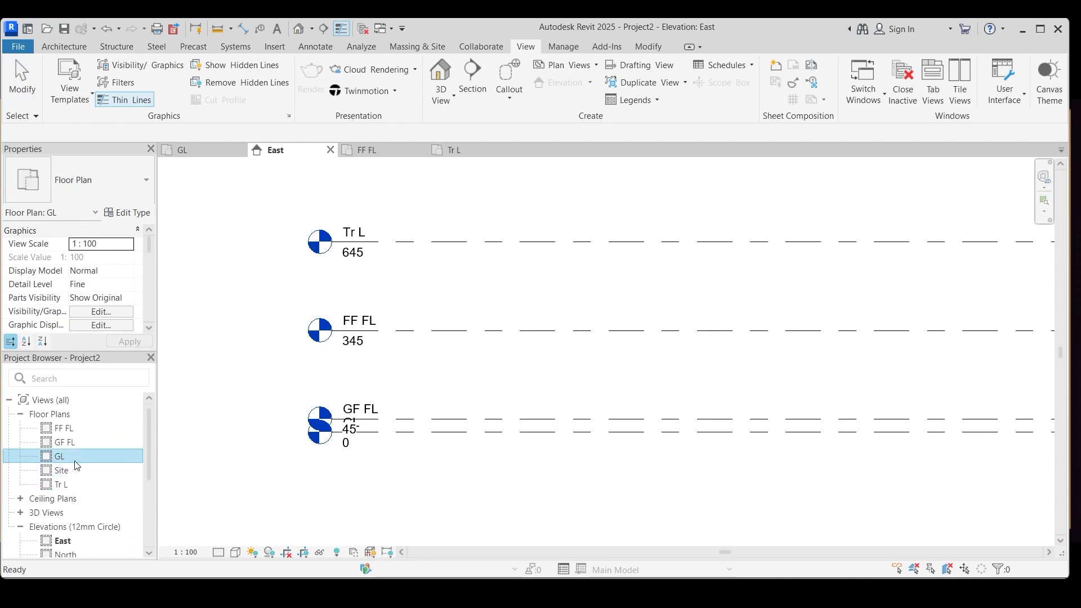
click(253, 473)
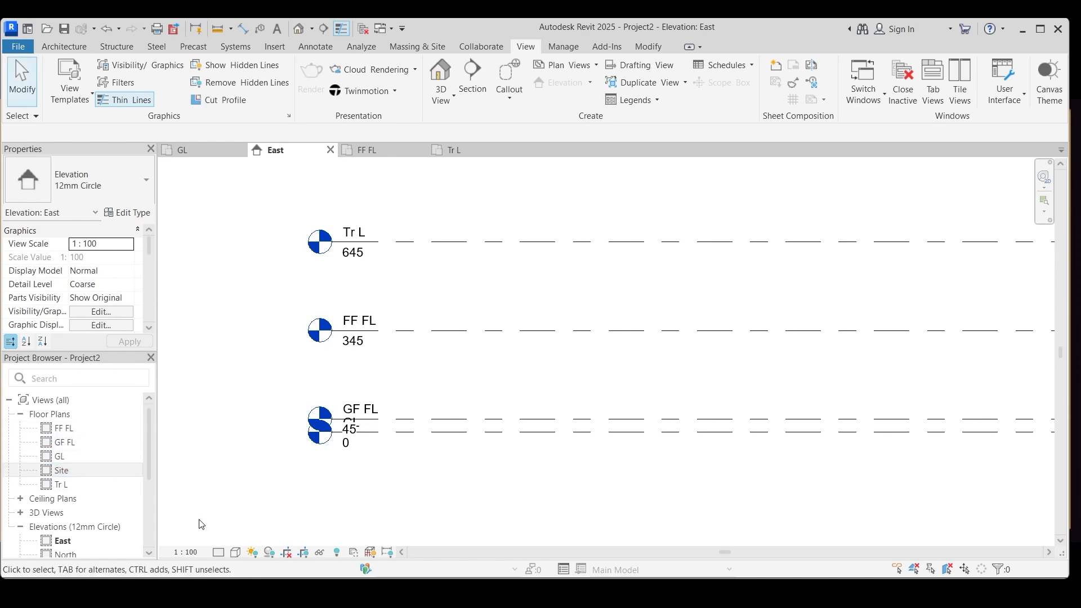
- Create a new browser organization scheme for the project views named OD1
click(47, 402)
right_click(46, 401)
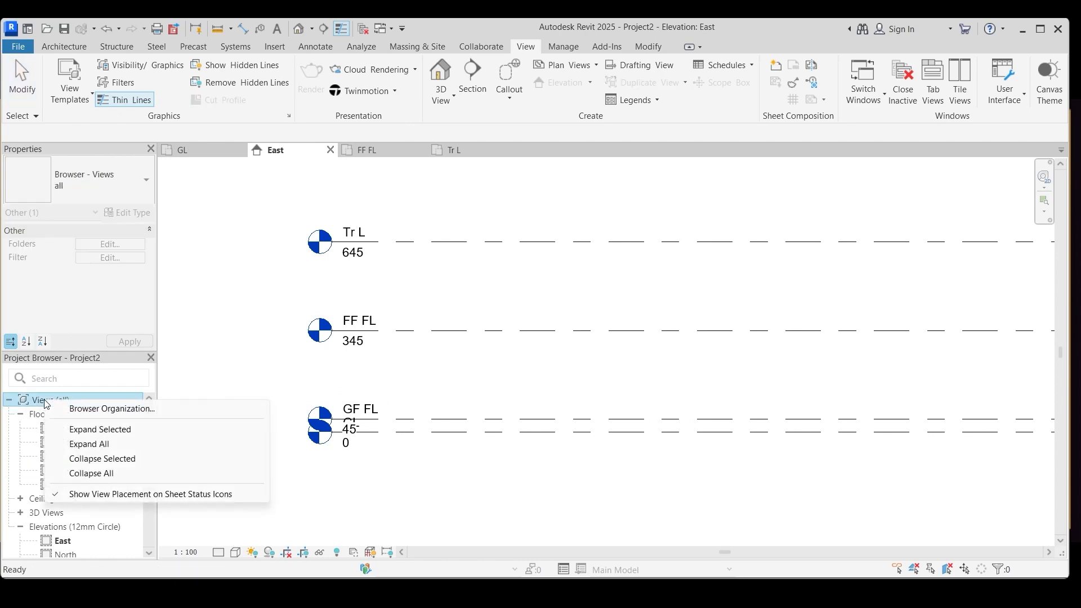
click(127, 409)
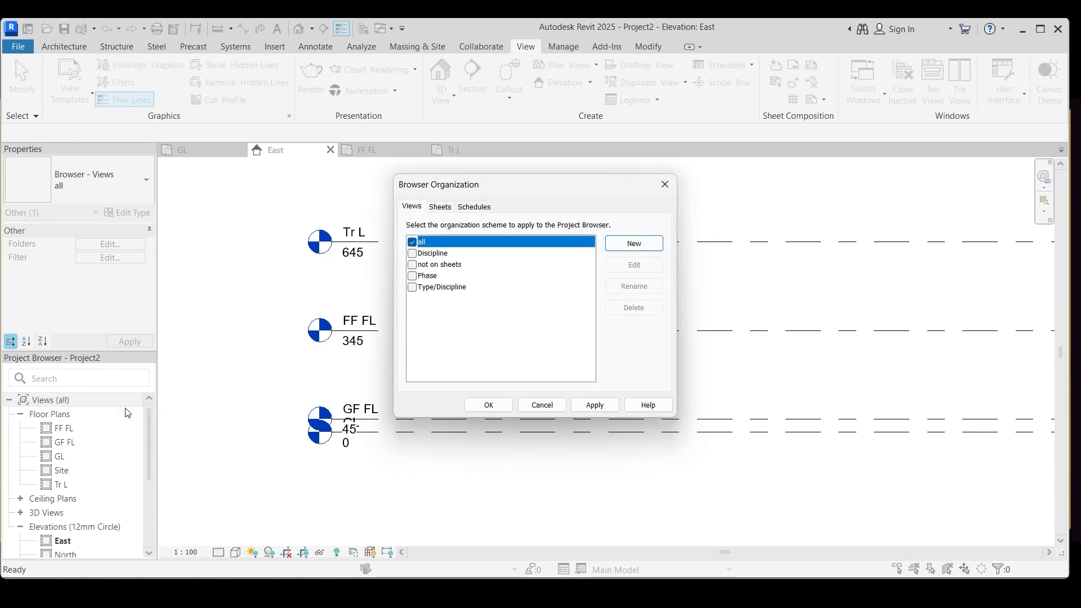
click(629, 245)
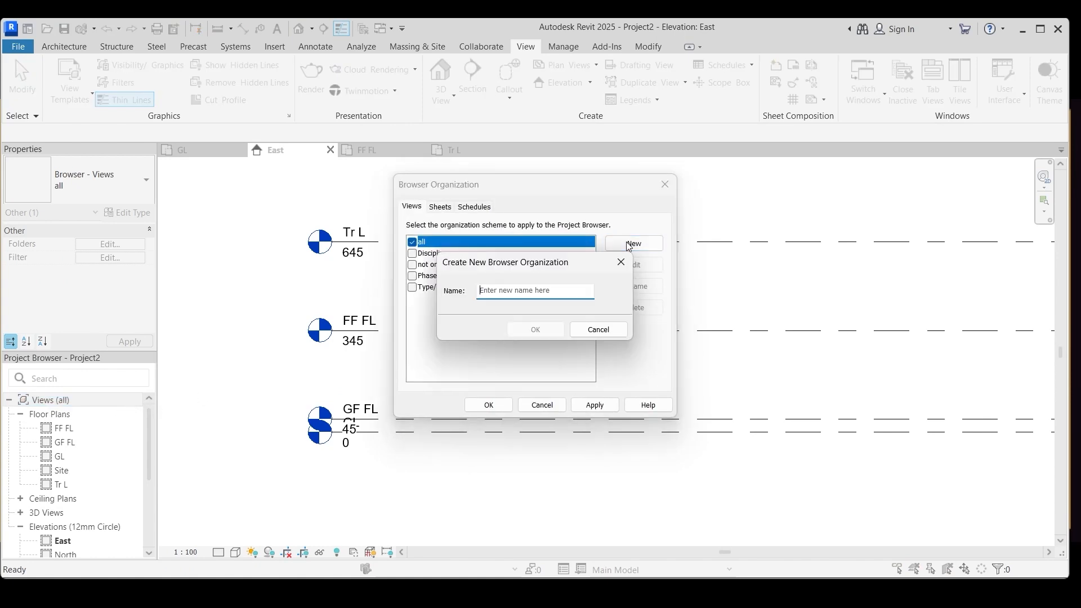
text(OD1)
click(537, 330)
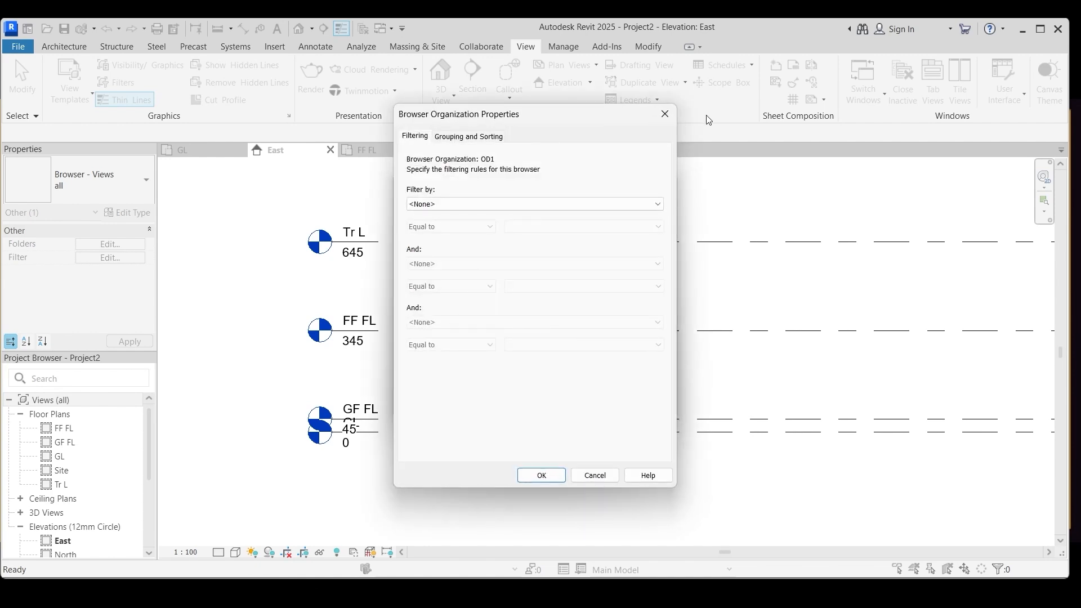
- Group the OD1 scheme by Family and then by Associated Level, and apply it to the Project Browser views
click(465, 138)
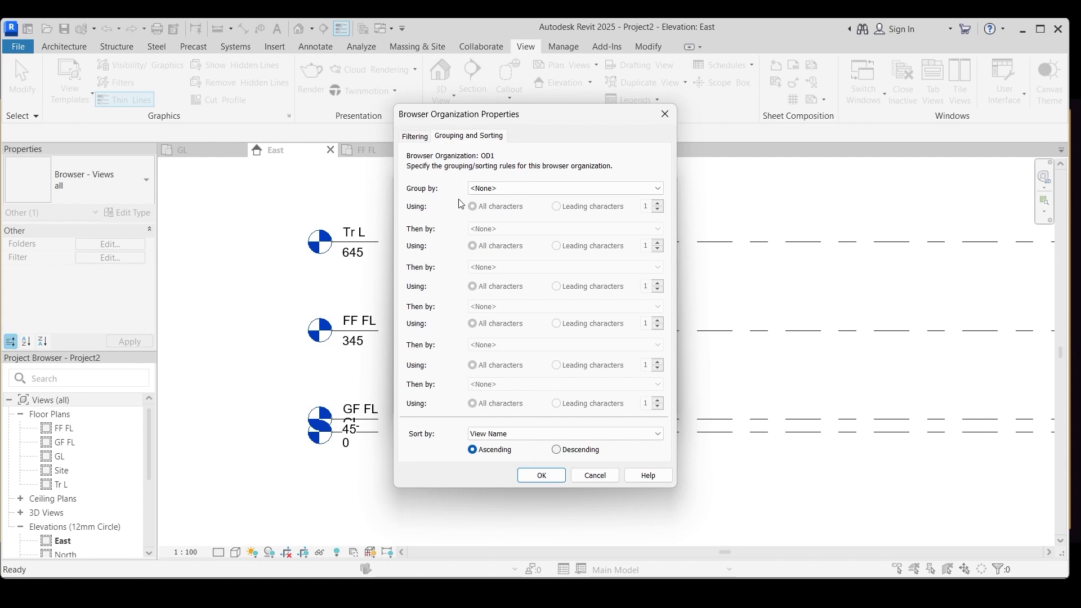
click(659, 189)
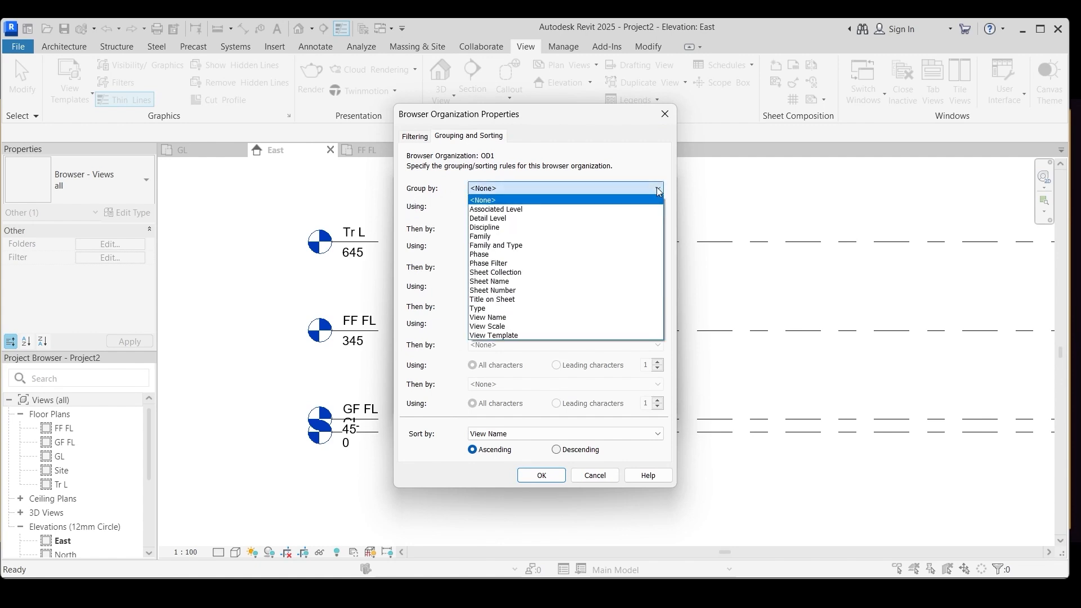
click(491, 237)
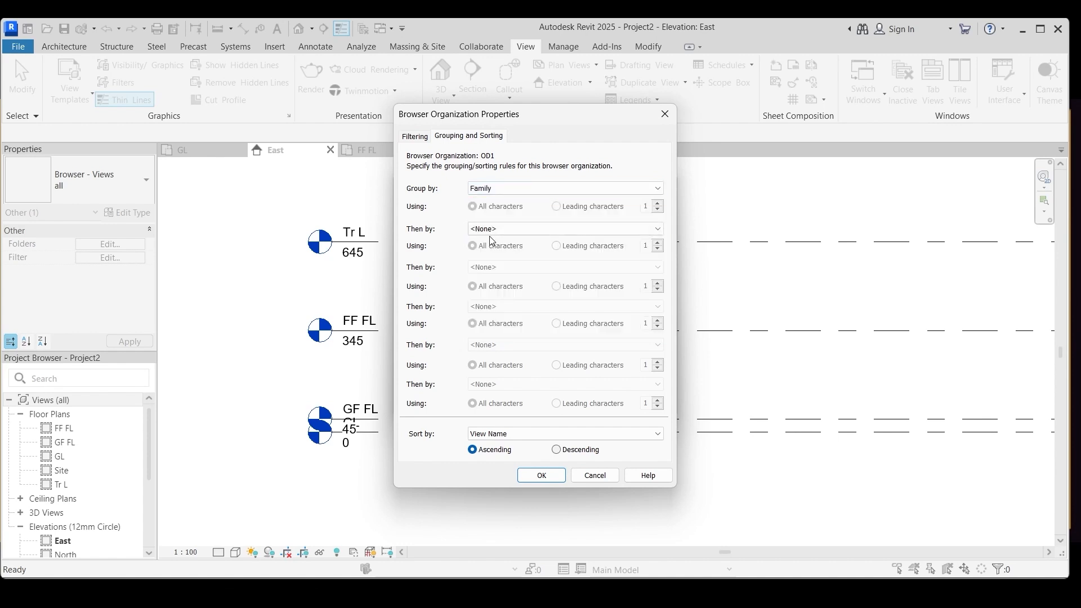
click(659, 229)
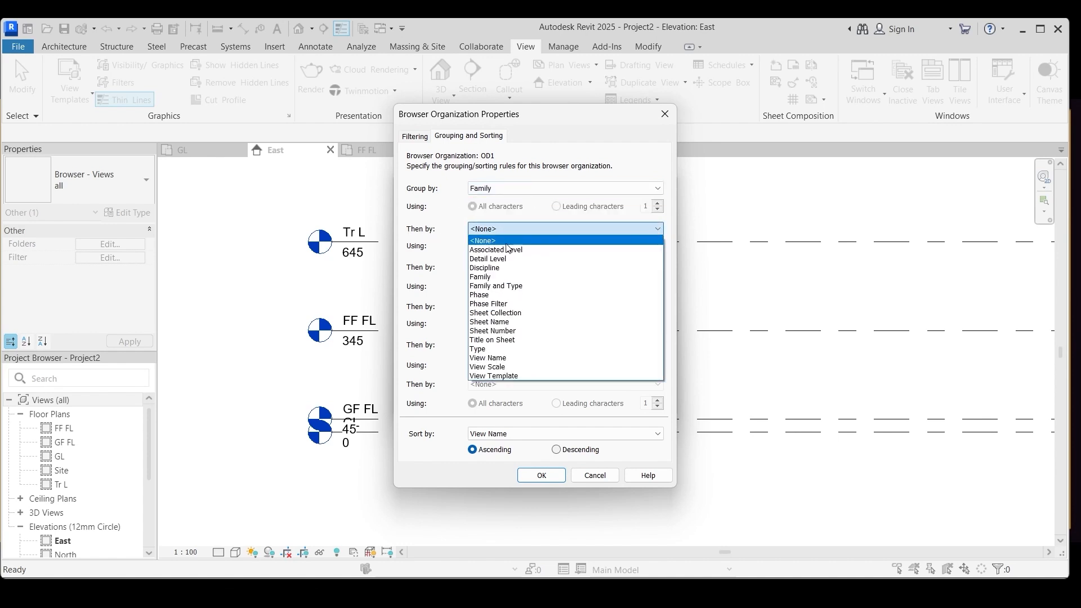
click(500, 247)
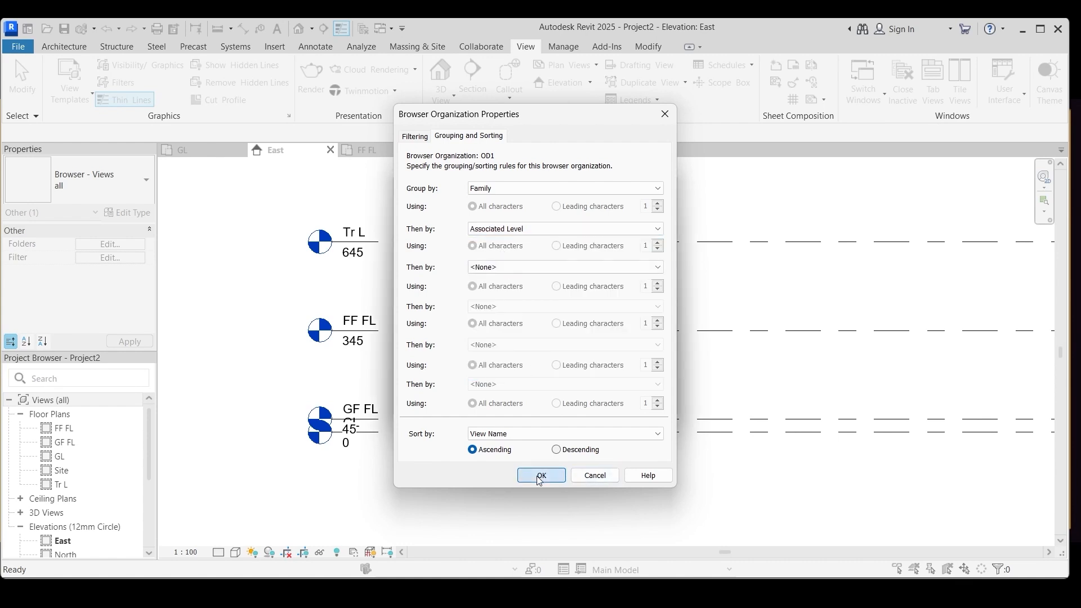
click(541, 476)
click(412, 276)
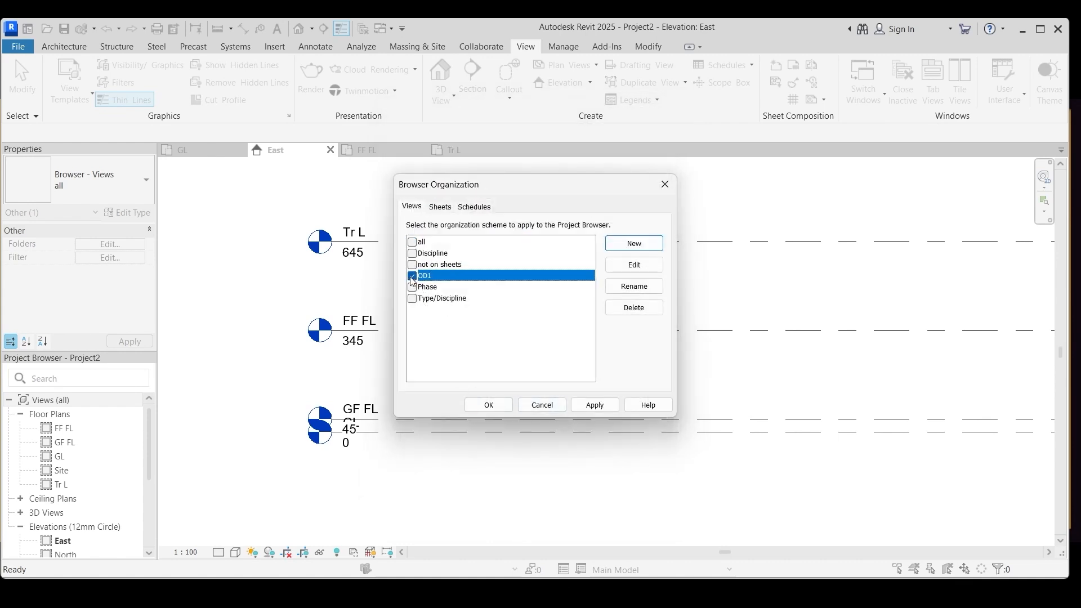
click(489, 406)
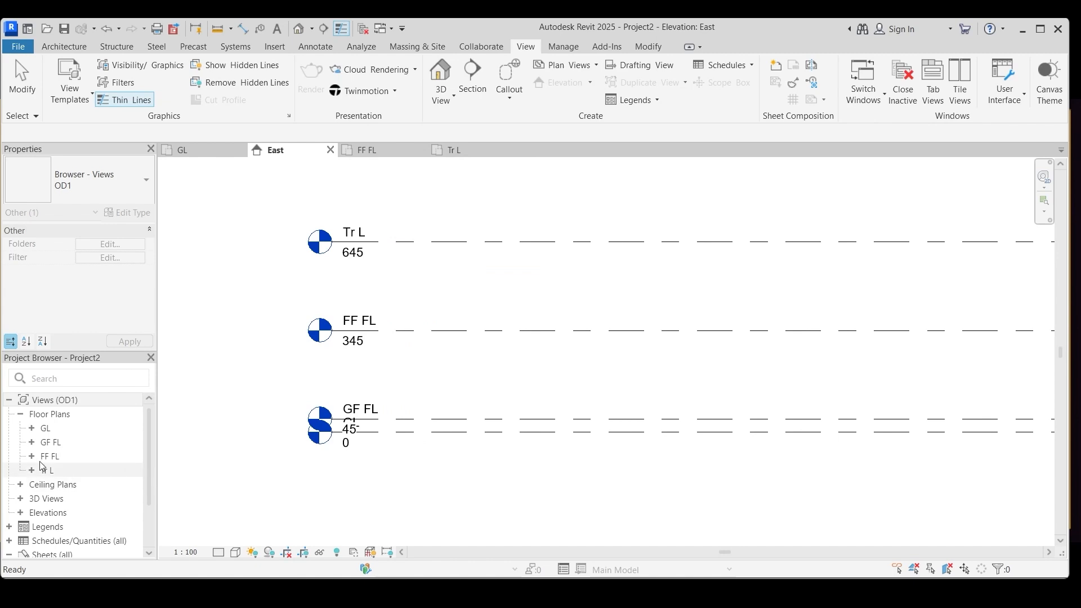
- Examine which floor plans are grouped under each level folder (GL, GF FL, FF FL and Tr L) in the Project Browser
click(32, 429)
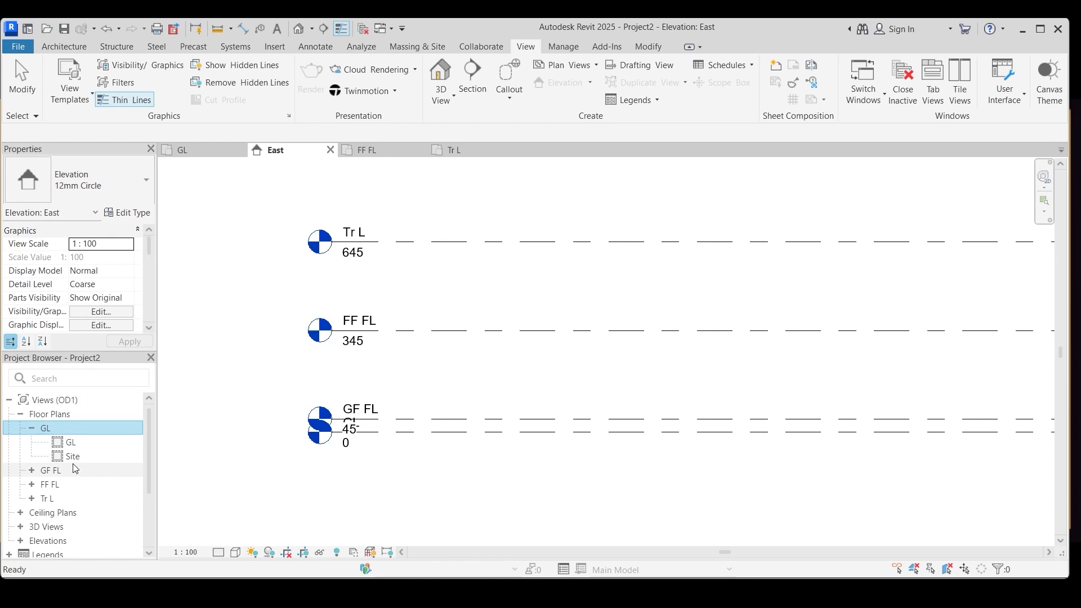
click(31, 428)
click(33, 443)
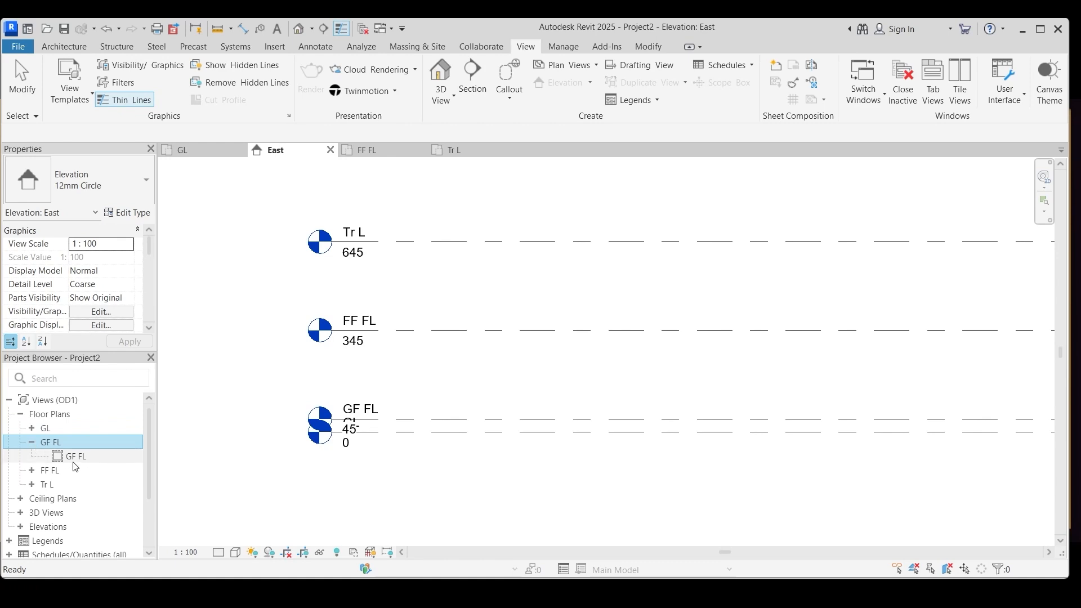
click(31, 442)
click(32, 456)
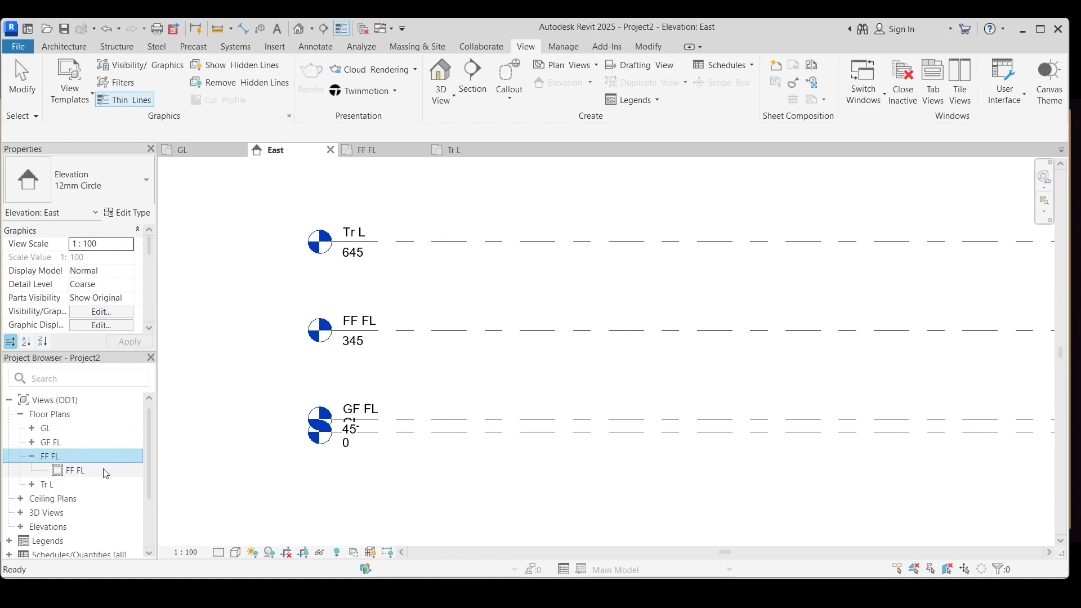
click(32, 485)
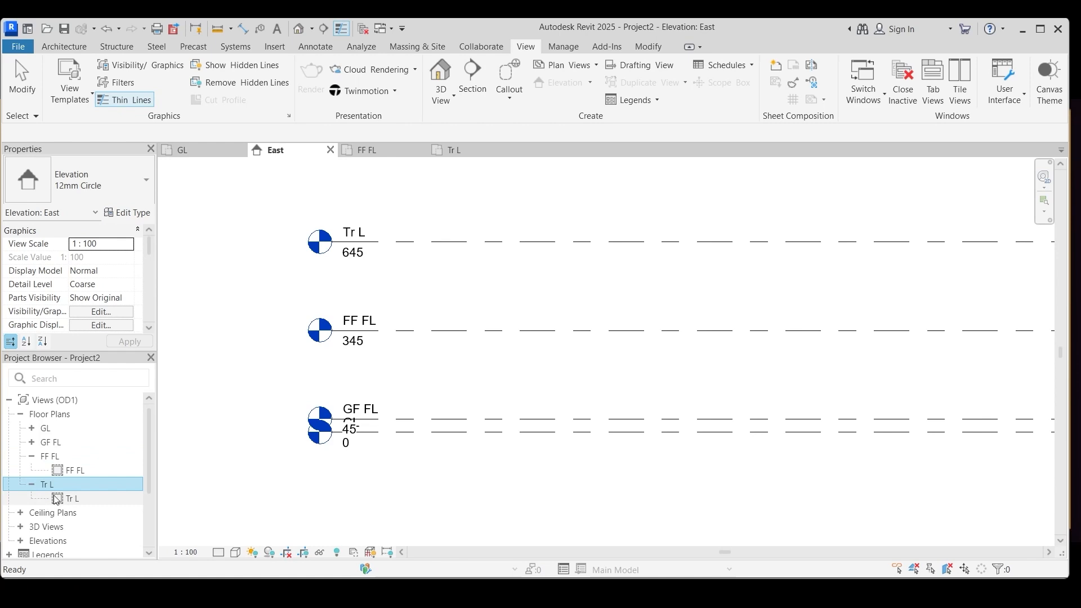
click(32, 485)
click(32, 456)
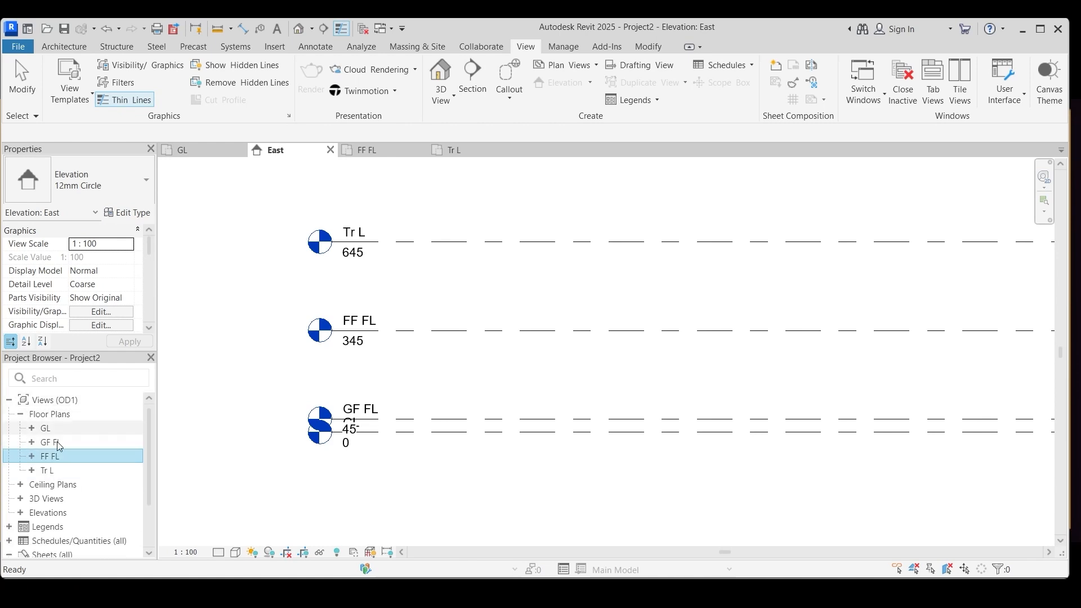
click(47, 429)
- Edit the OD1 scheme to remove its second grouping by Associated Level and sort the views by Associated Level in ascending order
click(60, 400)
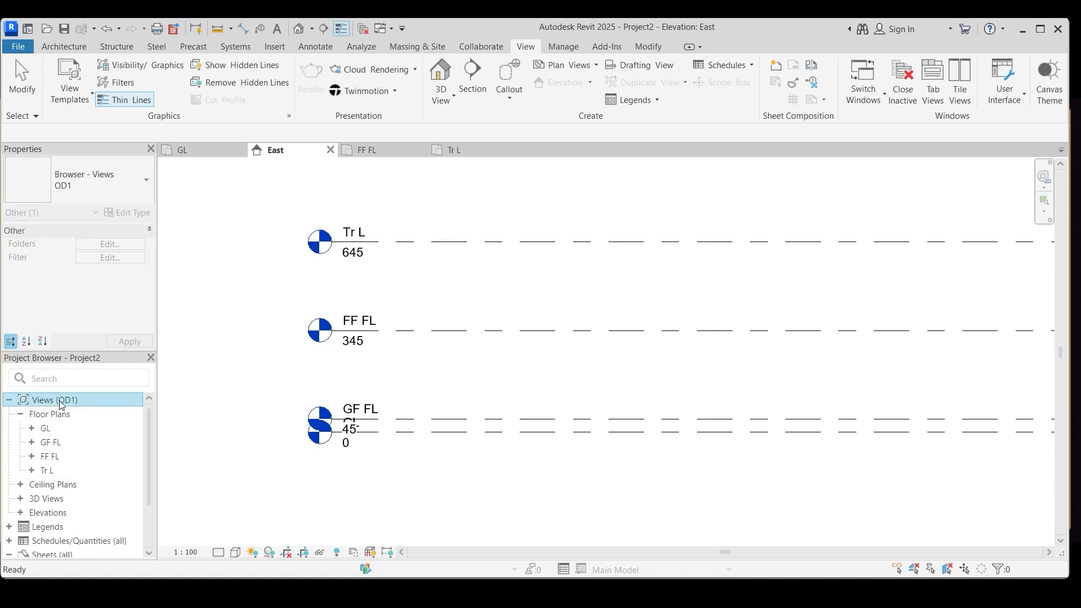
right_click(62, 404)
click(112, 413)
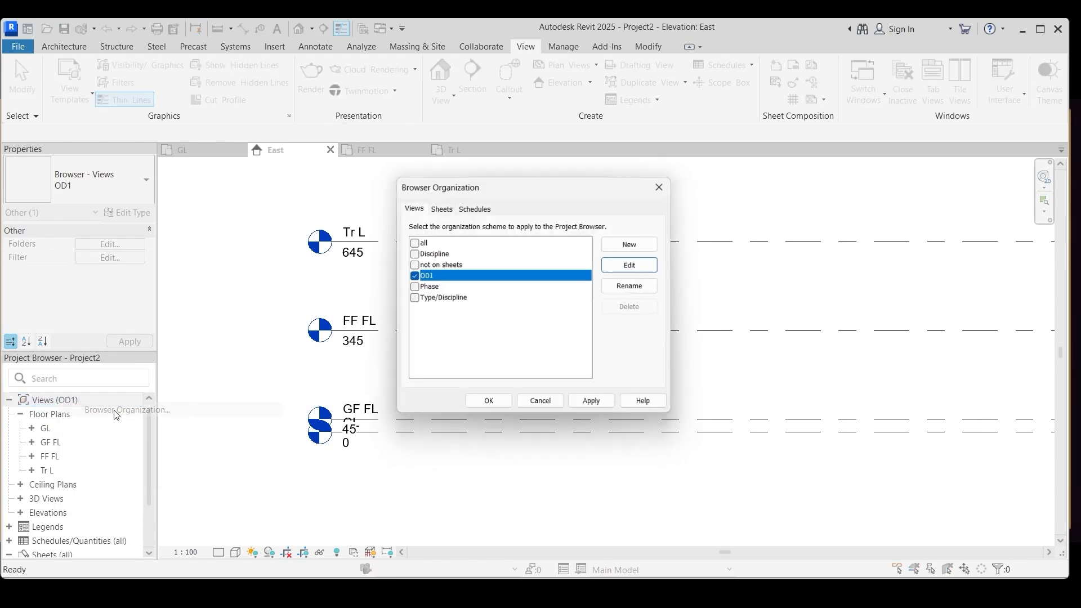
click(647, 265)
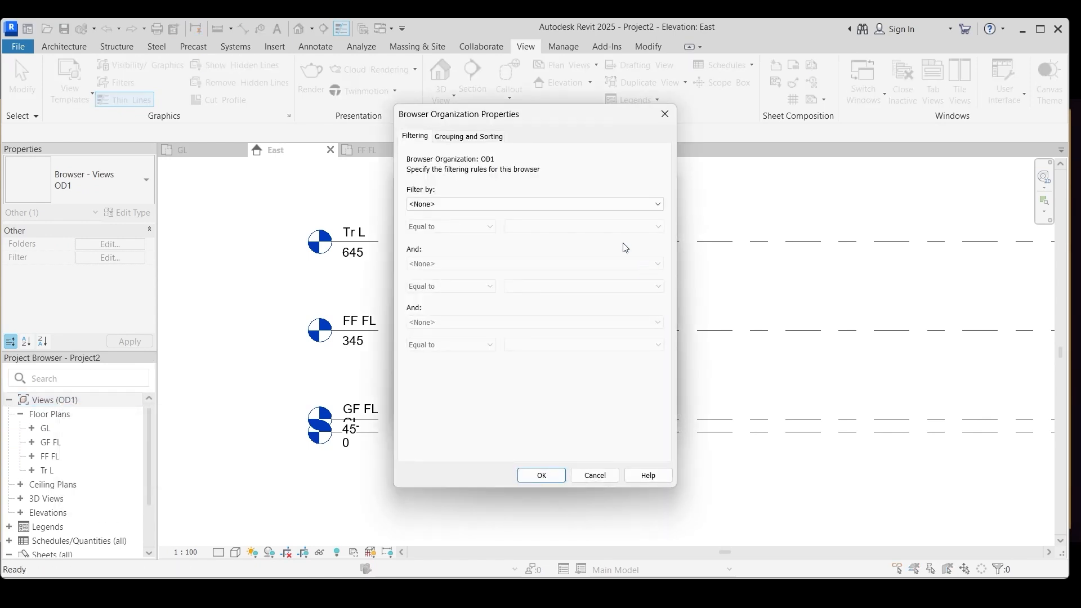
click(471, 138)
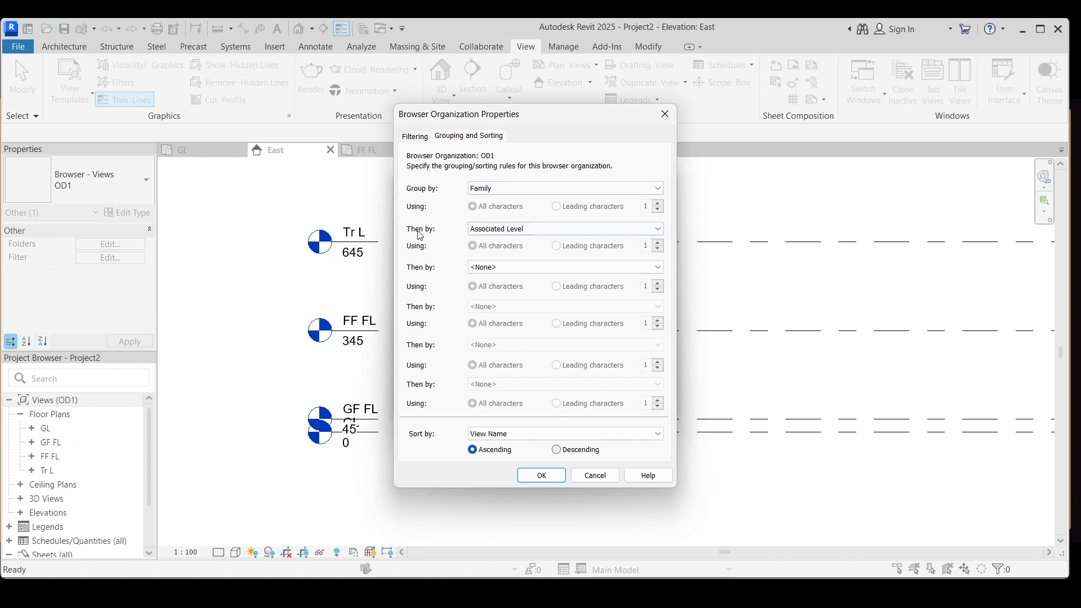
click(659, 231)
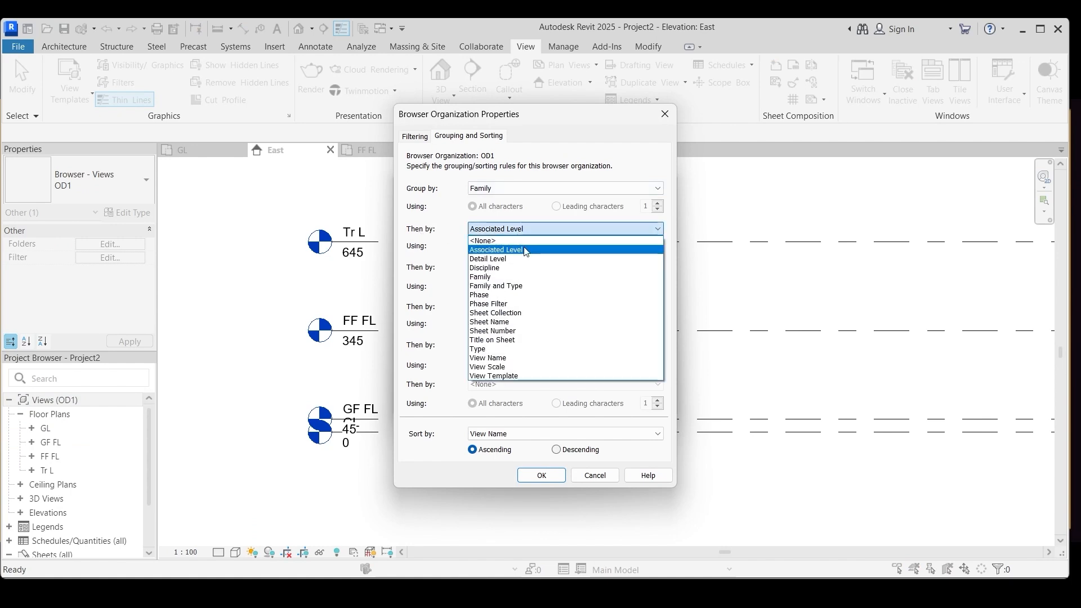
click(490, 241)
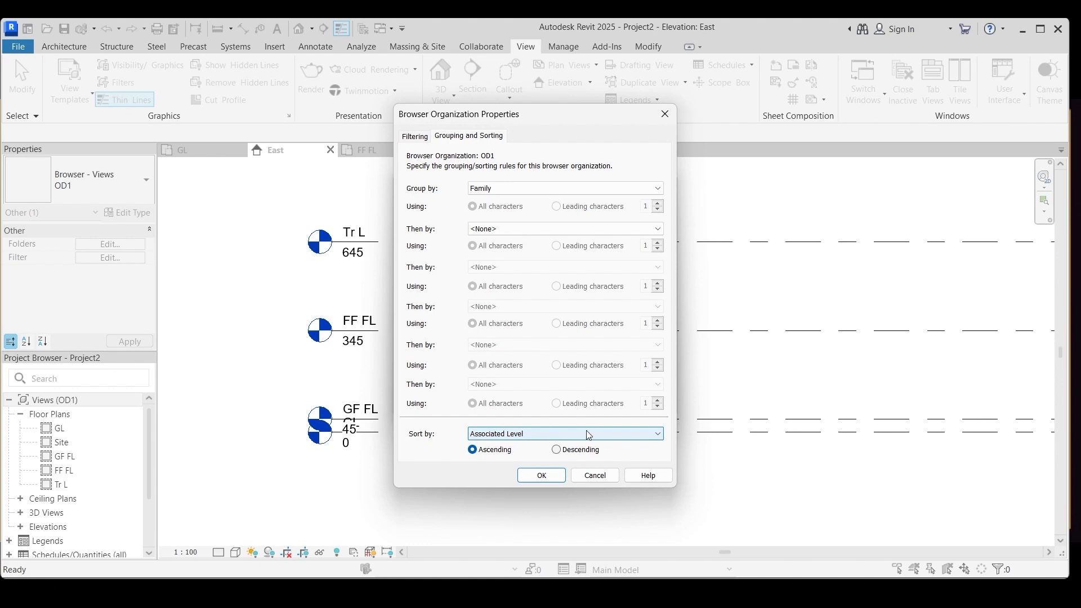
click(543, 476)
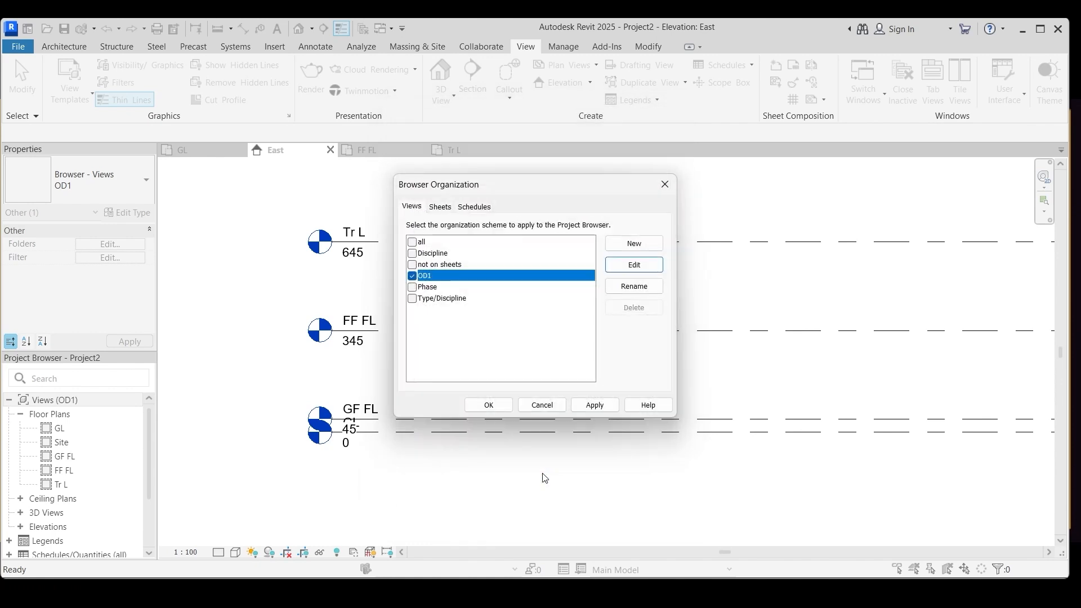
click(488, 405)
click(486, 406)
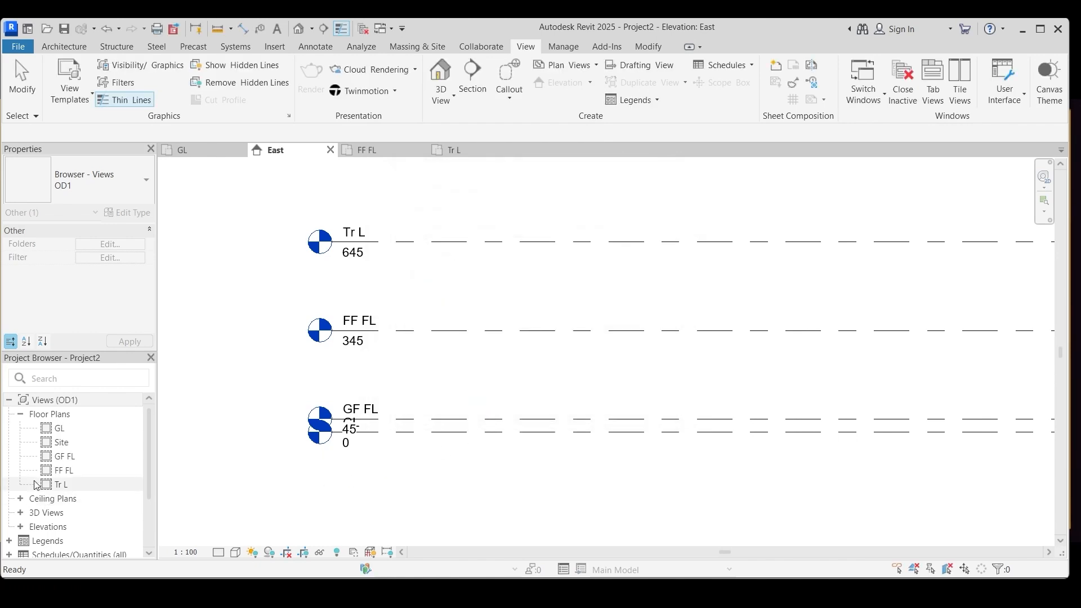
- Review the order of the floor plans from GL and Site up to Tr L in the Project Browser
click(63, 444)
click(63, 457)
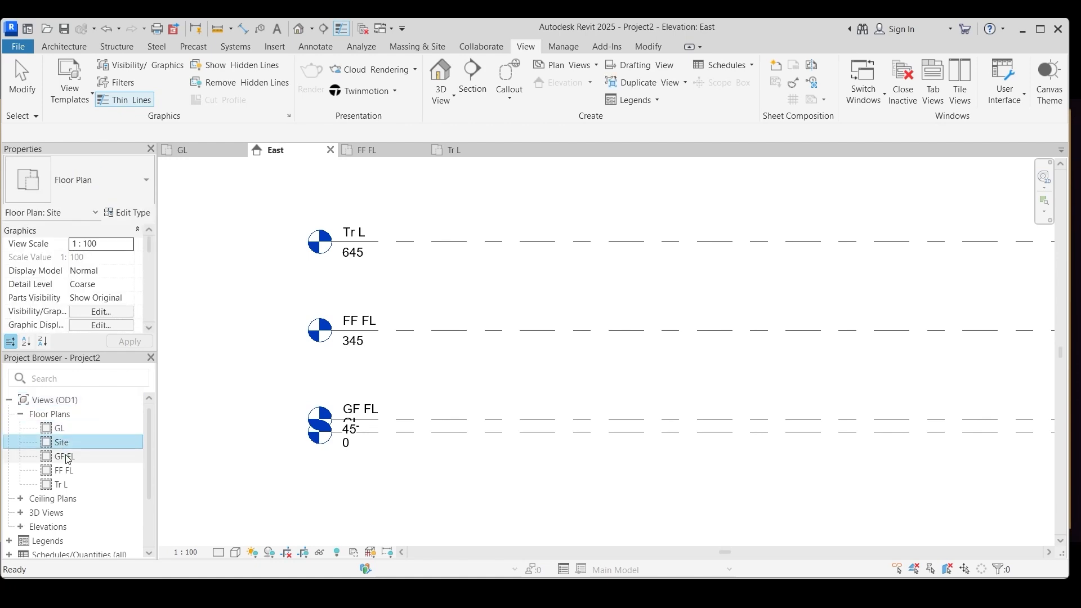
click(63, 471)
click(63, 486)
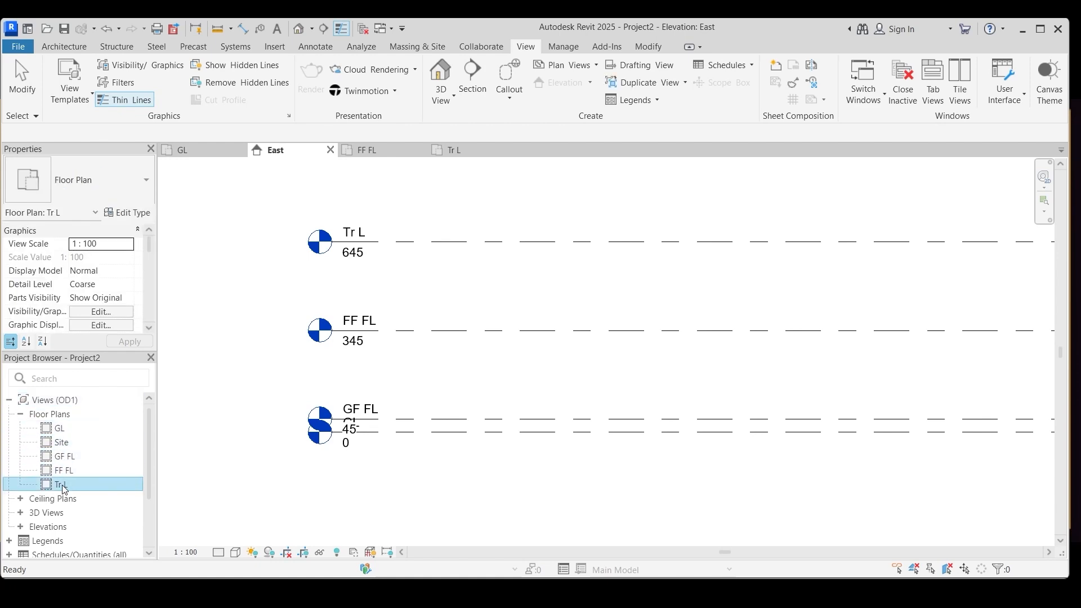
click(59, 429)
click(61, 443)
click(57, 428)
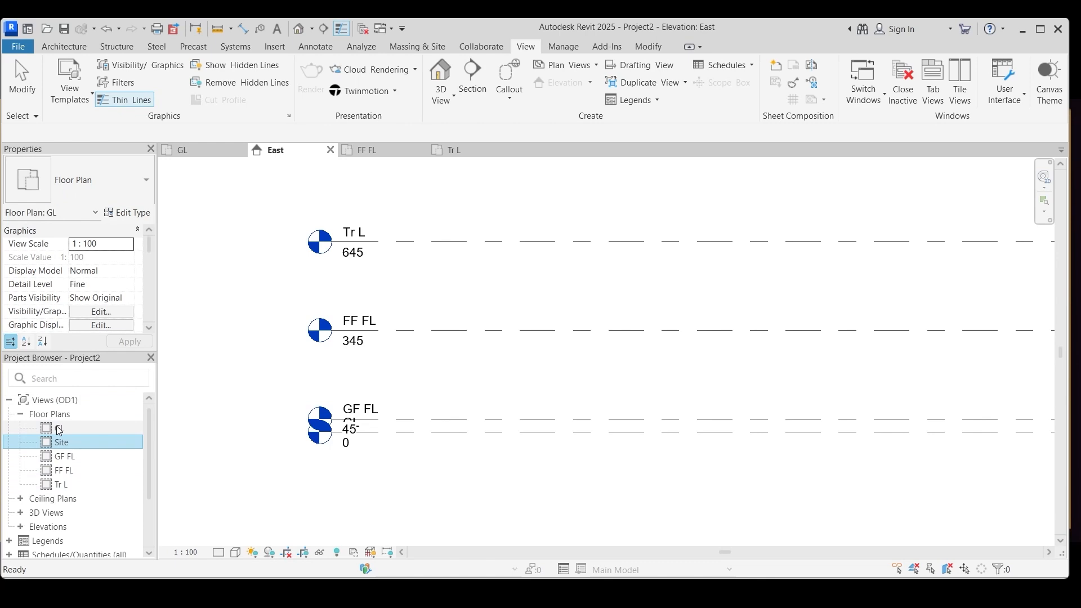
- Create another browser organization scheme for the project views named OD2
click(56, 400)
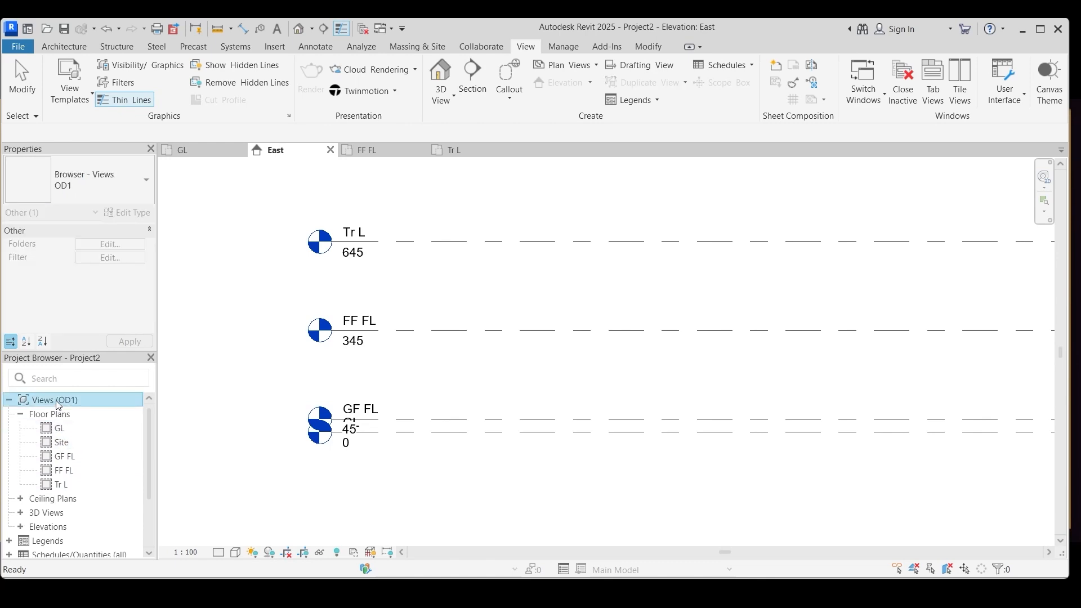
right_click(55, 400)
click(120, 412)
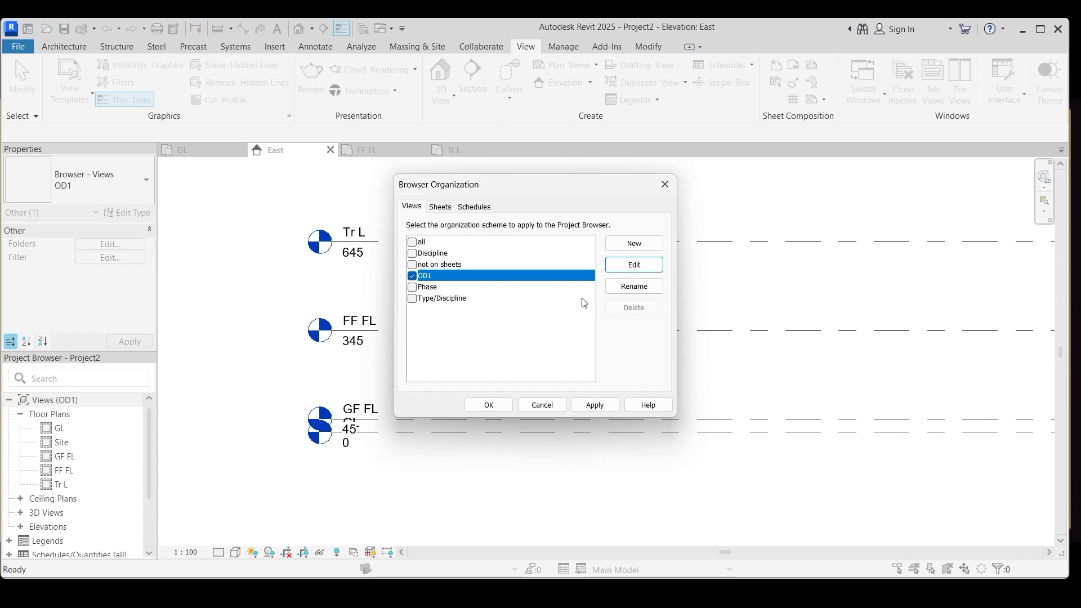
click(637, 266)
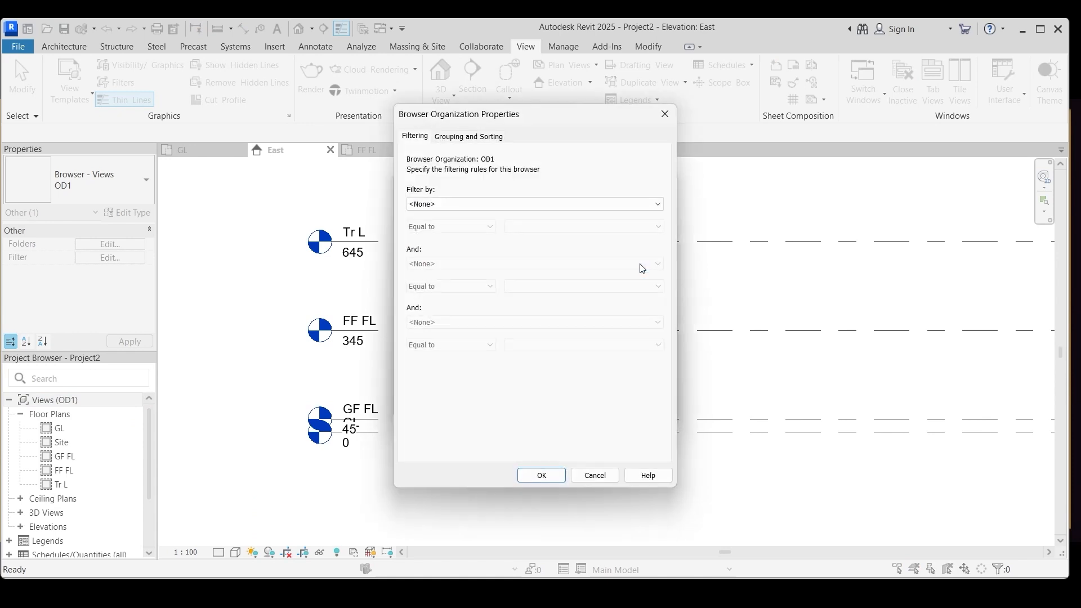
click(595, 475)
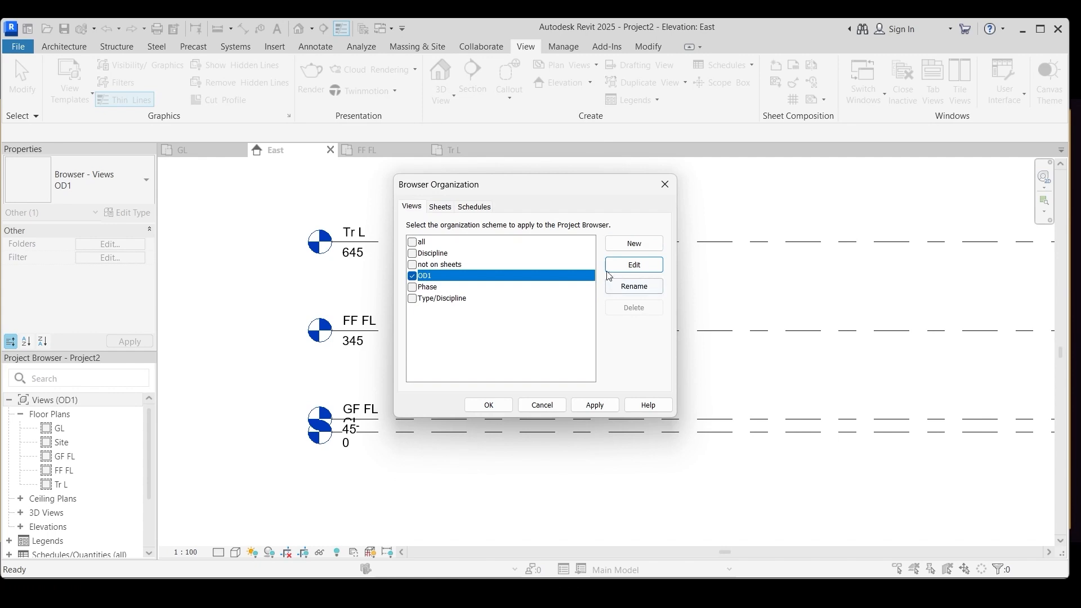
click(635, 248)
text(OD2)
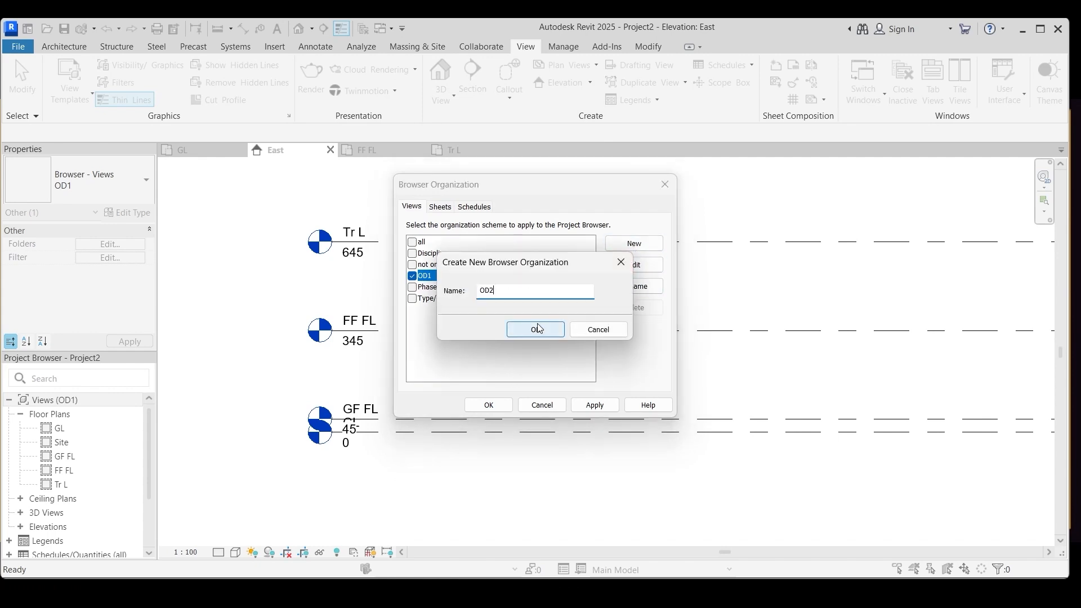
click(537, 328)
- Set the OD2 scheme to both group and sort the views by Associated Level
click(468, 138)
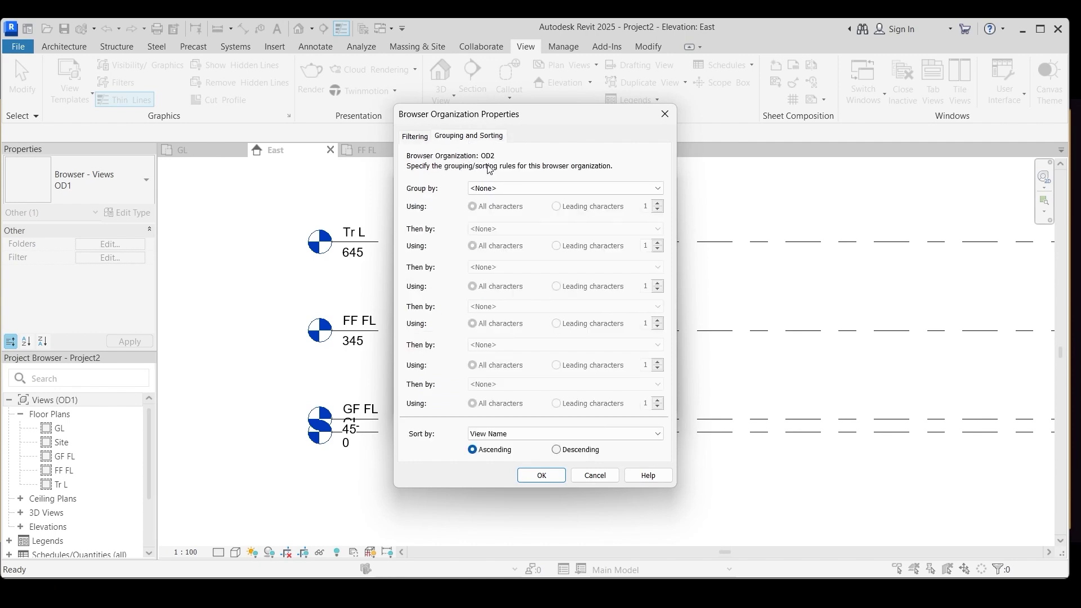
click(658, 188)
click(493, 209)
click(657, 434)
click(515, 491)
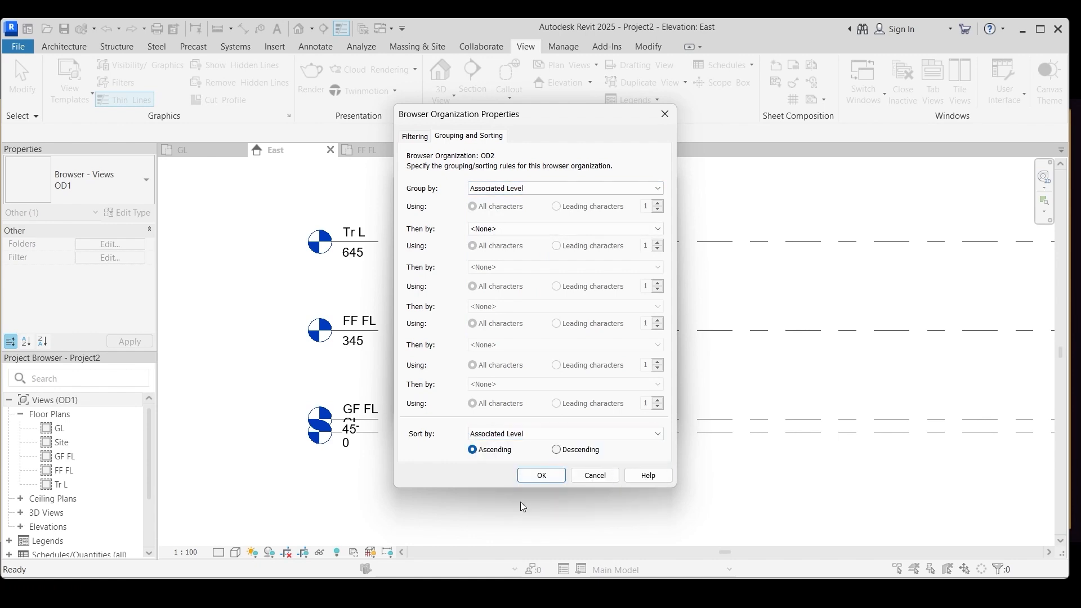
click(541, 476)
- Make OD2 the active organization scheme for the Project Browser views in place of OD1
click(589, 409)
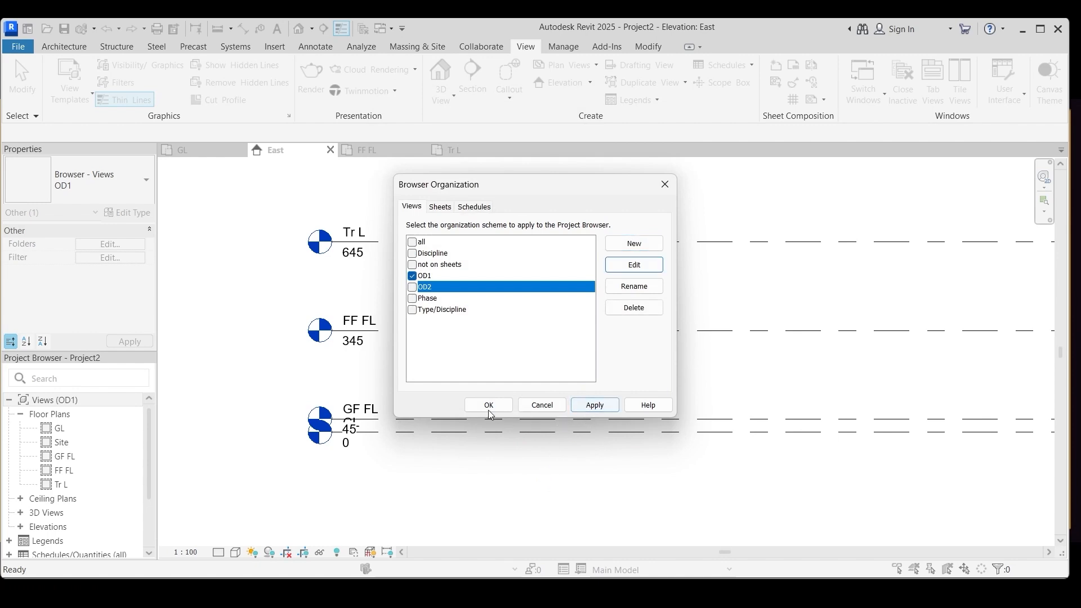
click(487, 411)
right_click(100, 396)
click(135, 403)
click(412, 288)
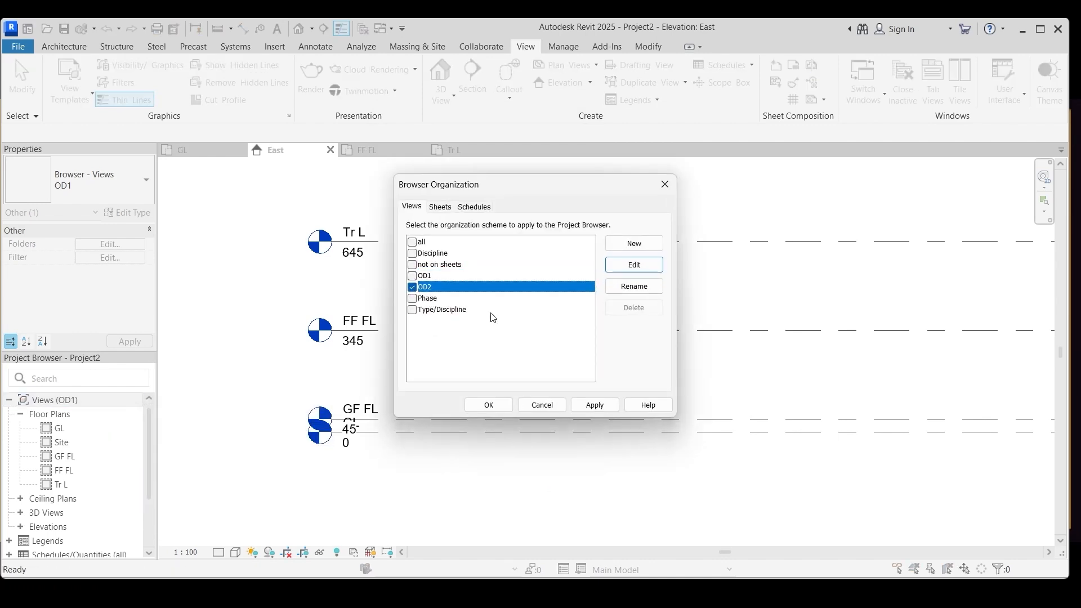
click(591, 406)
click(489, 406)
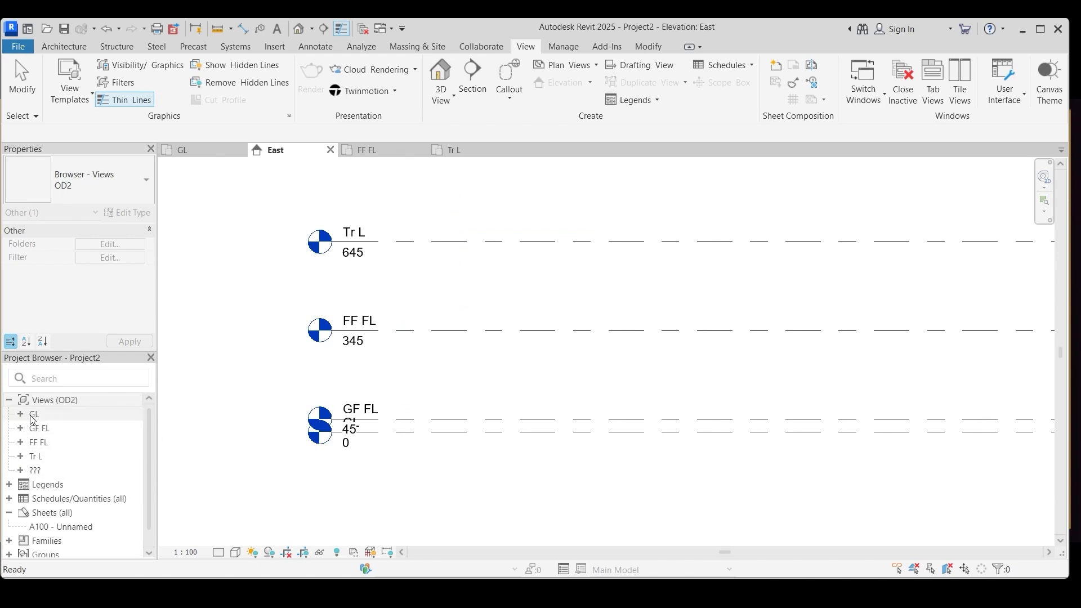
- Examine which floor and reflected ceiling plans are grouped under the GL and GF FL levels in the Project Browser
double_click(51, 415)
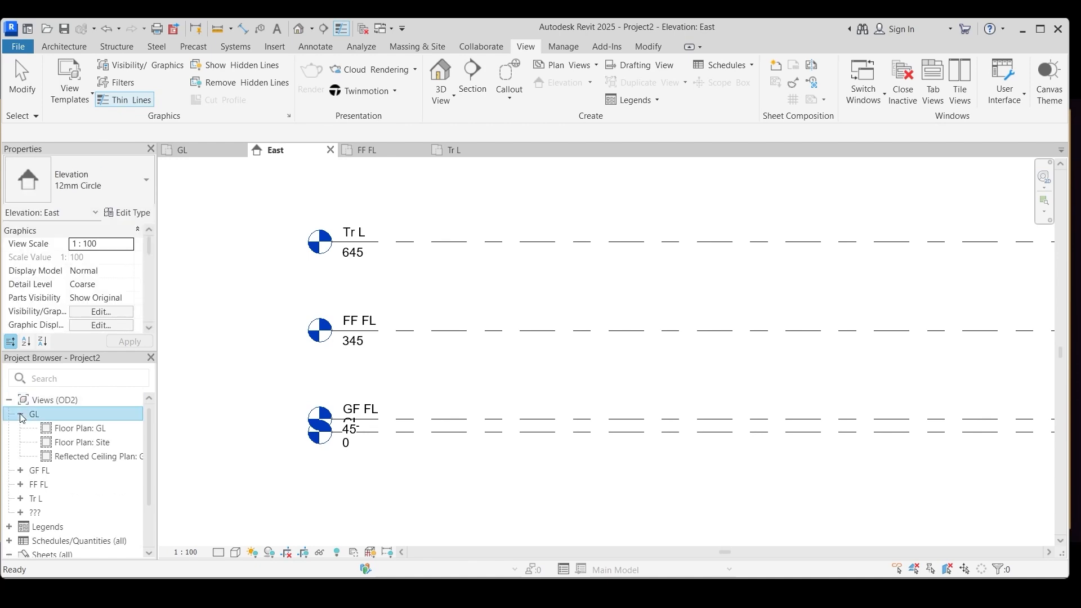
click(84, 429)
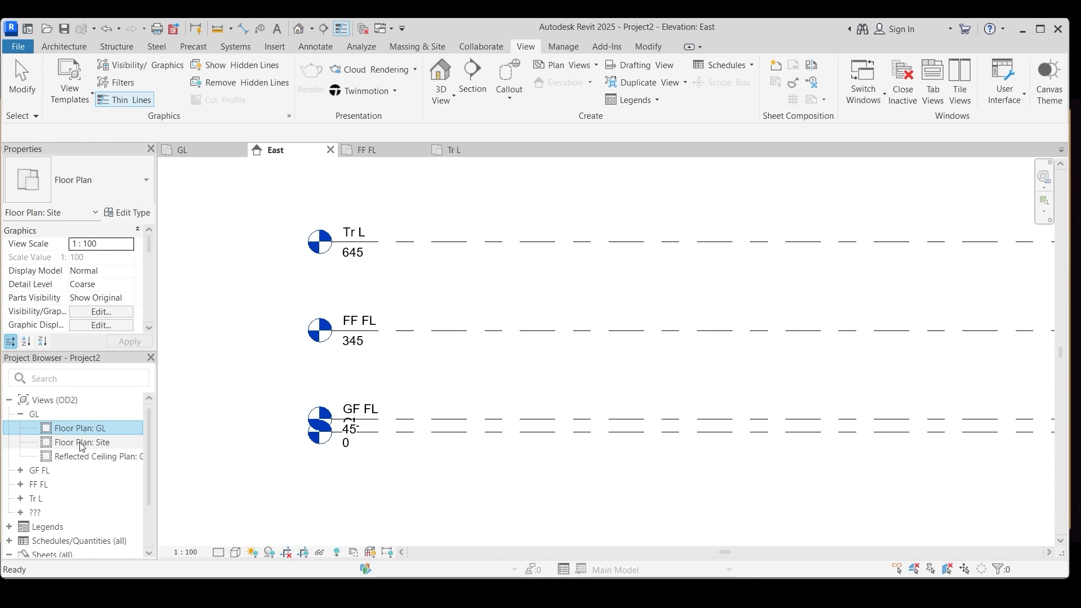
click(79, 459)
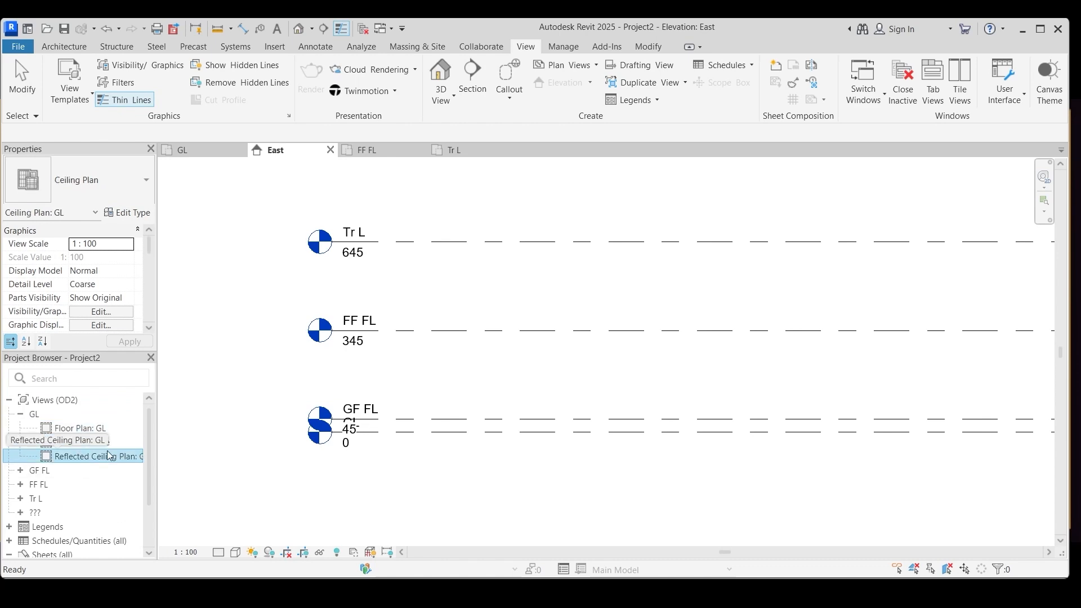
click(21, 414)
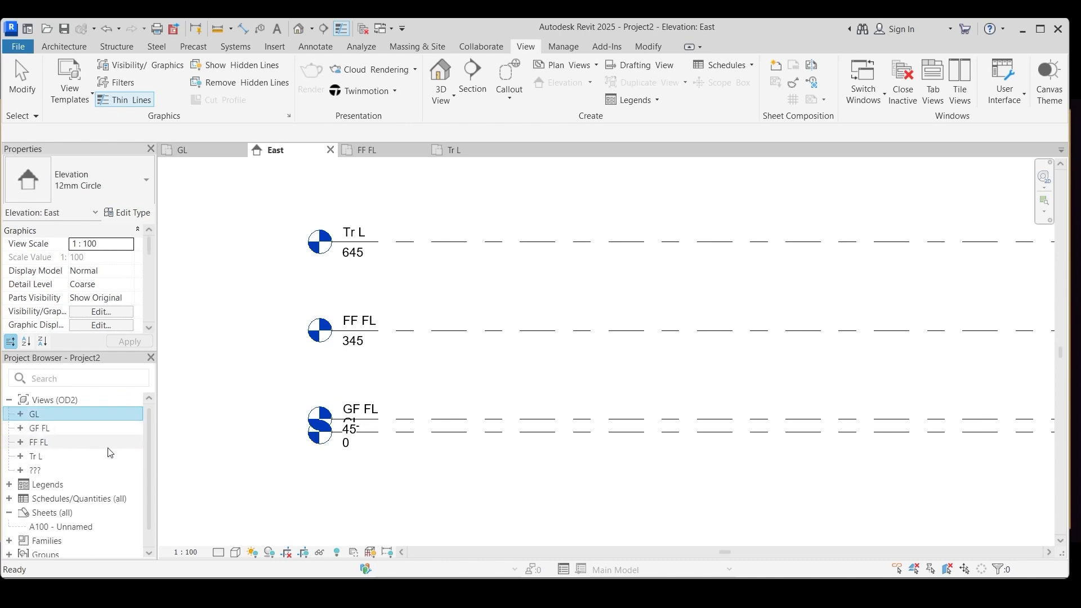
click(21, 429)
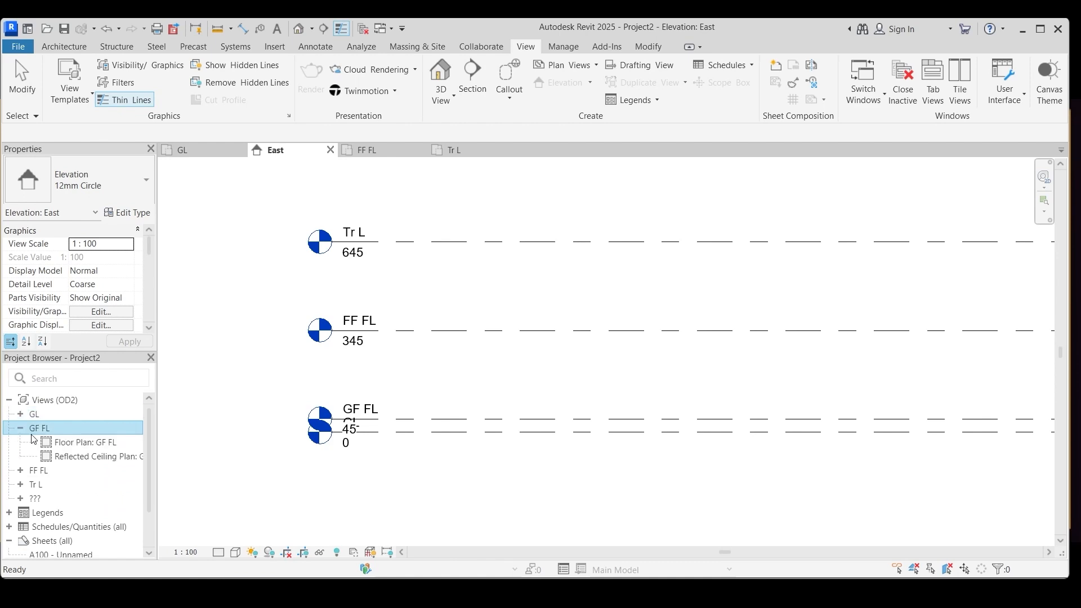
click(84, 445)
click(61, 457)
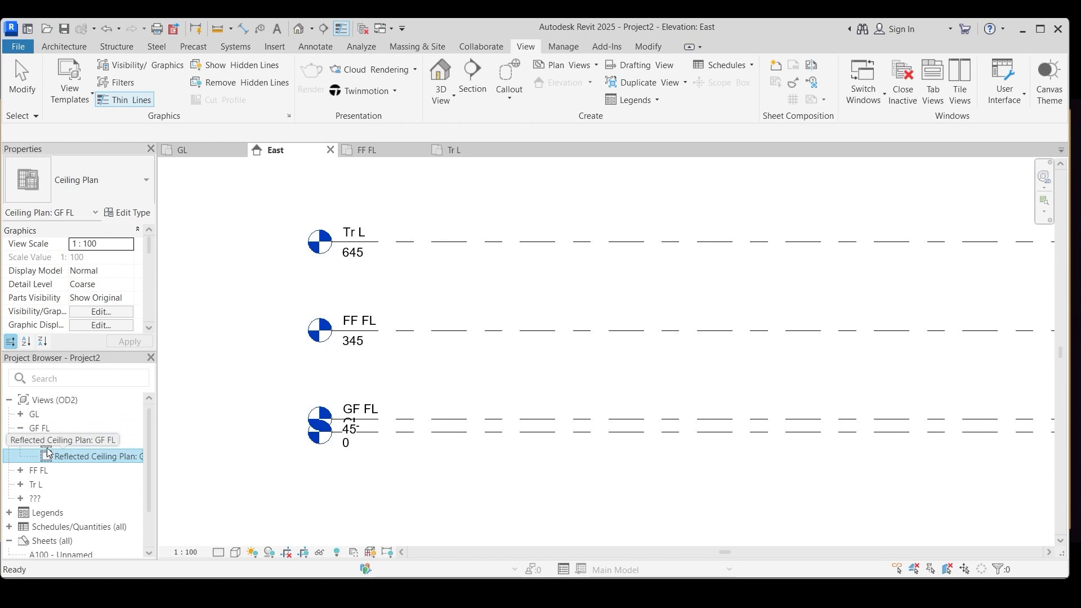
click(20, 428)
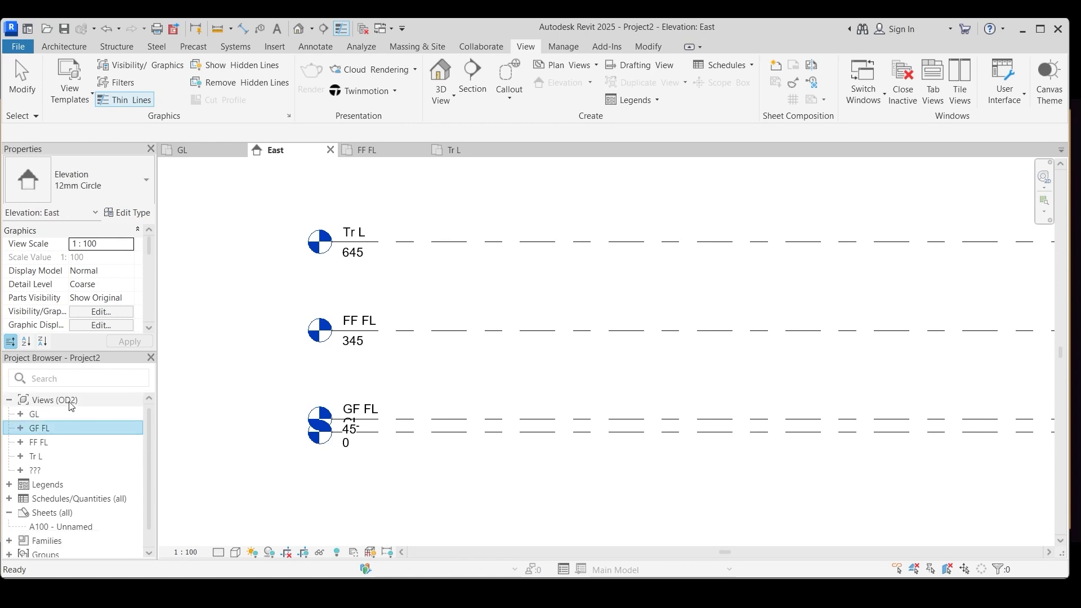
- Apply the OD1 organization scheme to the Project Browser views again
right_click(77, 404)
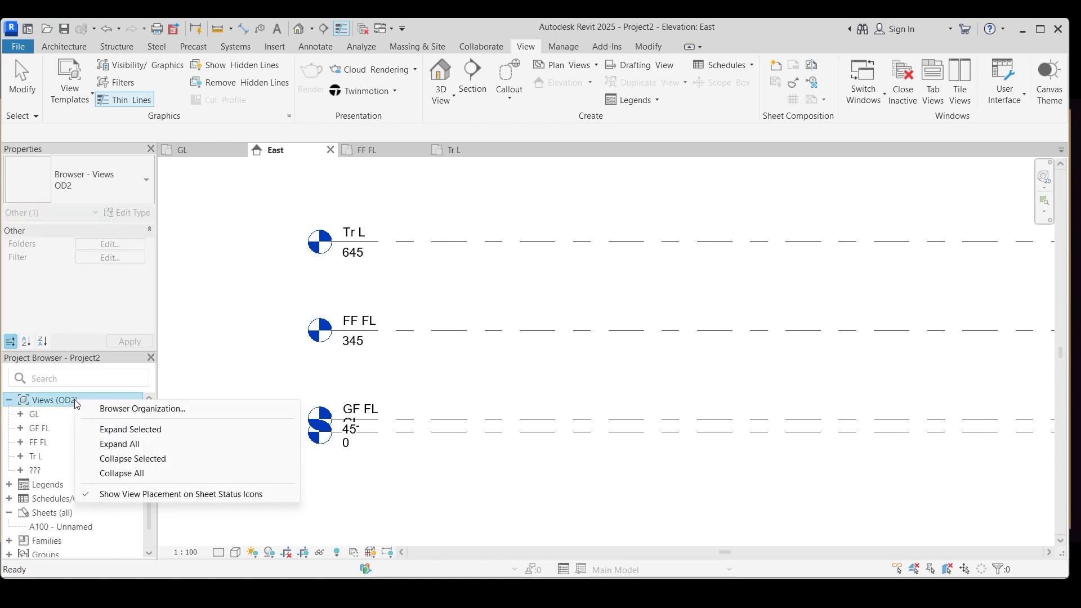
click(138, 408)
click(419, 275)
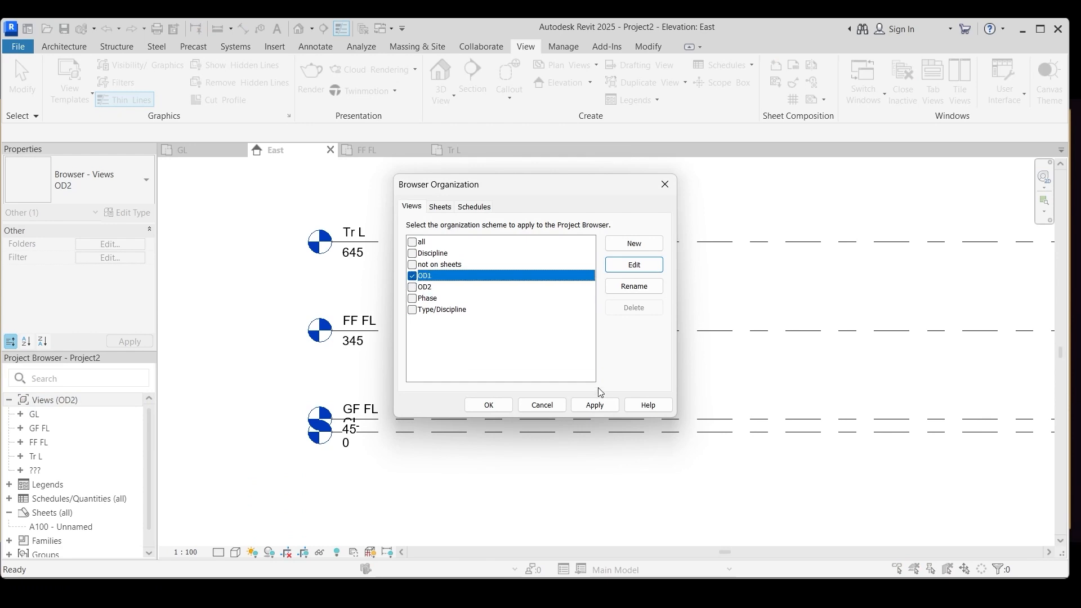
click(596, 405)
click(489, 405)
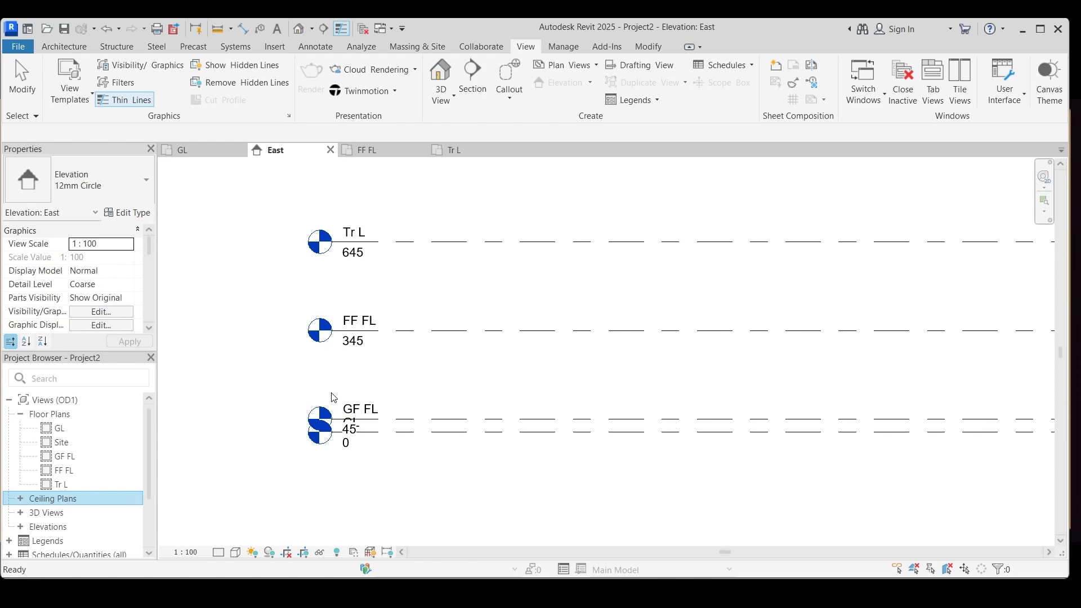
- Draw four vertical grid lines in the GL floor plan, with the first three spaced about 623 and 713 cm apart
double_click(59, 429)
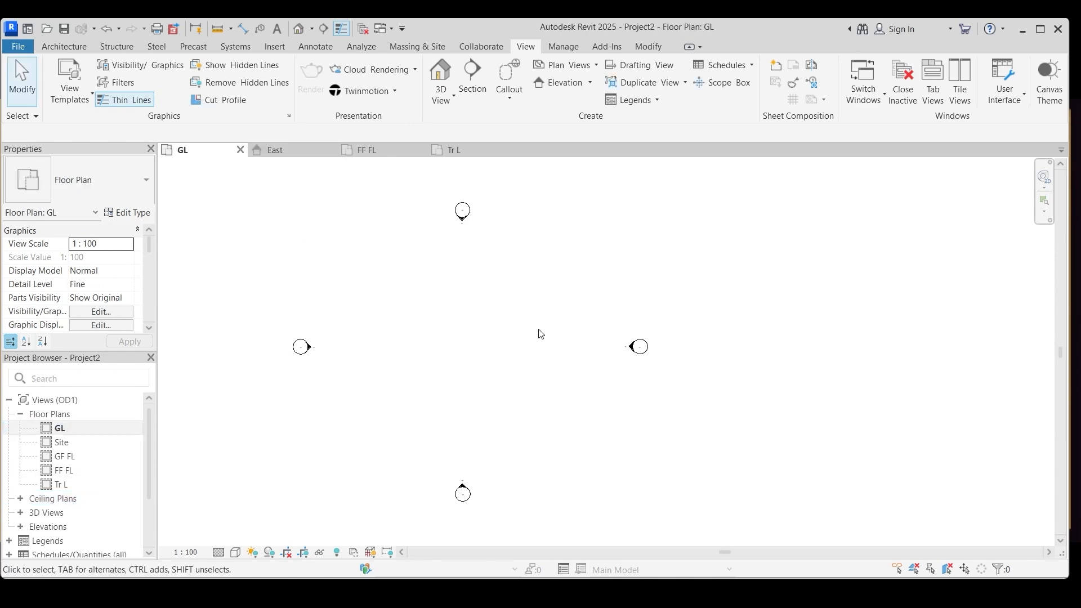
click(64, 46)
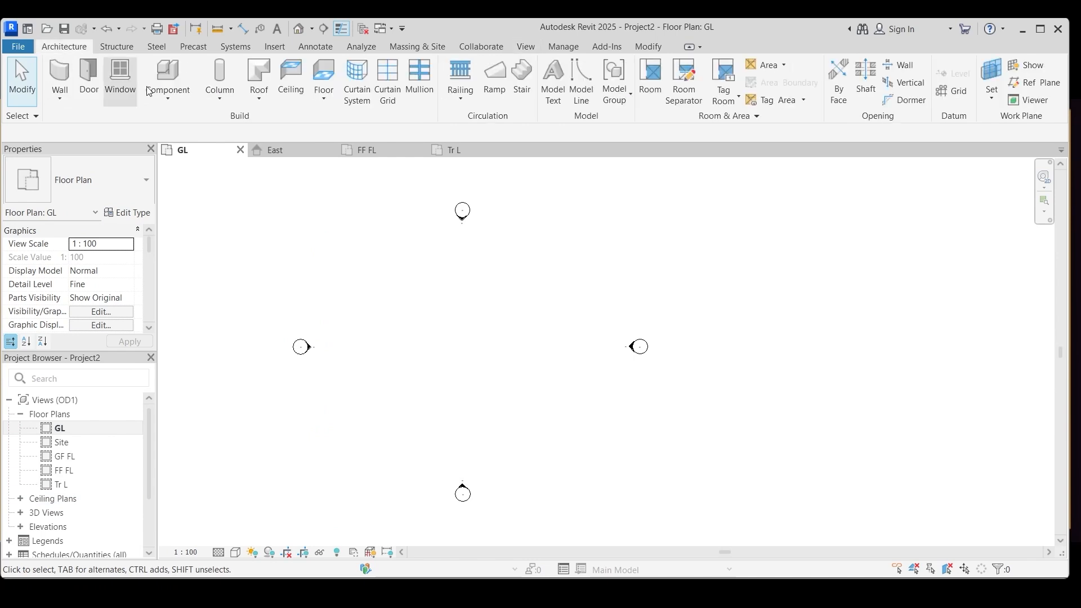
click(953, 91)
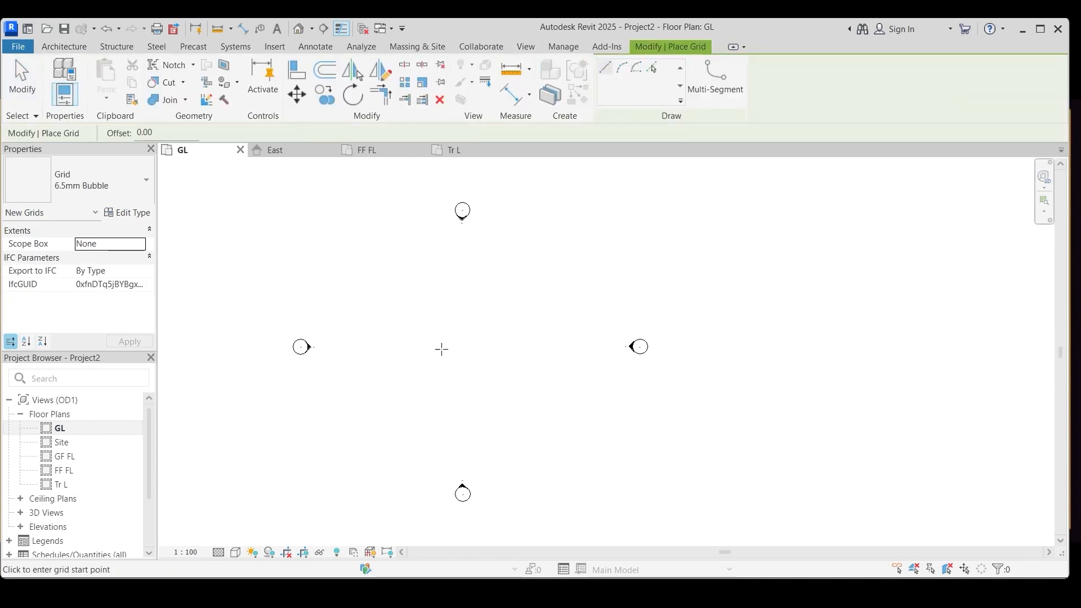
click(364, 244)
click(364, 471)
click(441, 254)
click(442, 471)
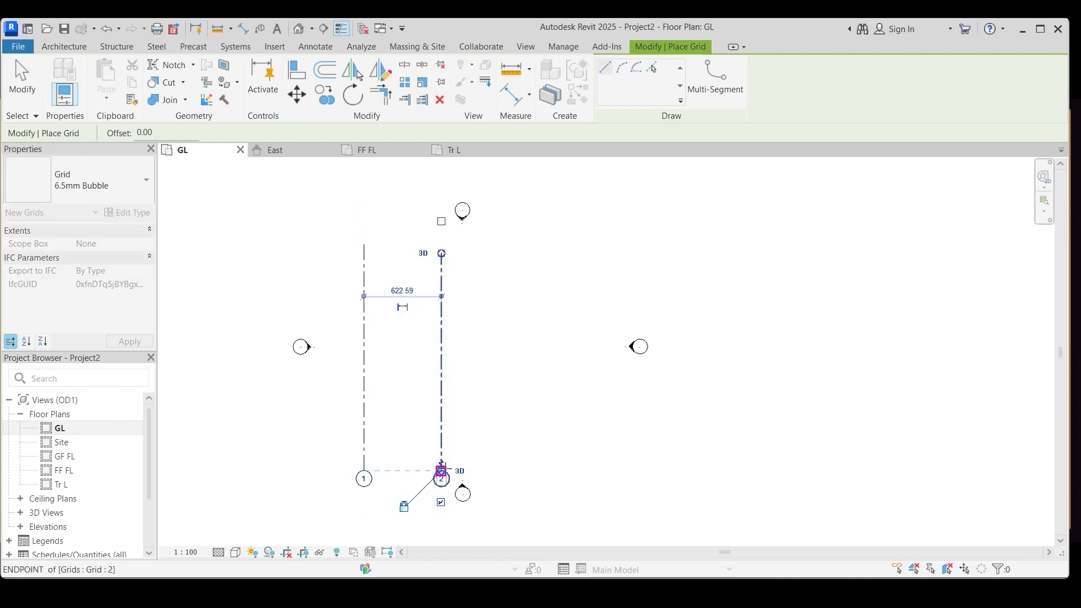
click(530, 265)
click(530, 471)
click(592, 267)
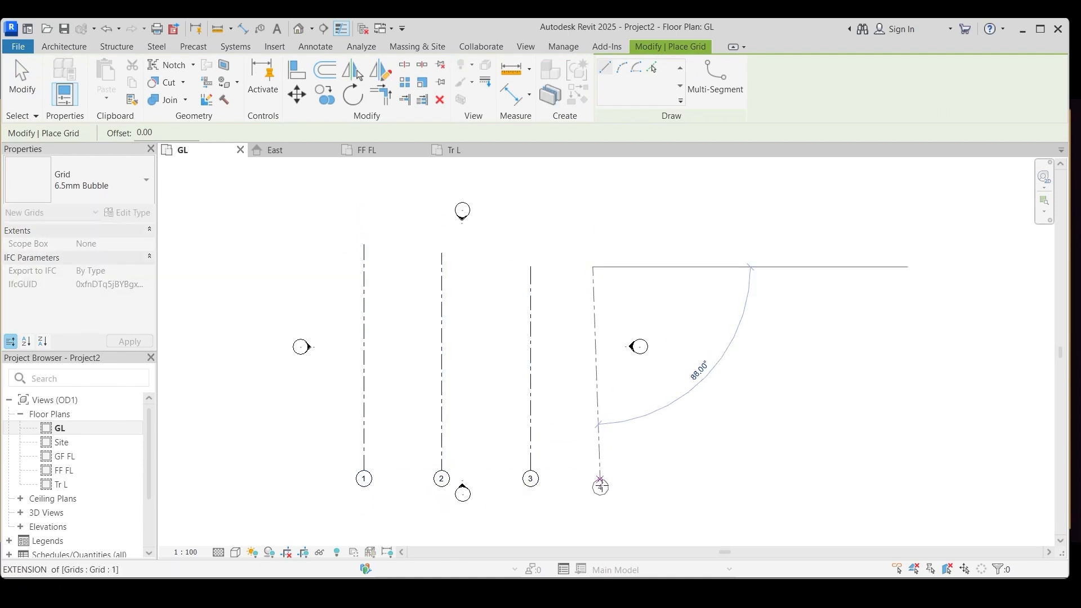
click(592, 479)
- Draw a horizontal grid line across the upper part of the four vertical grids and name it A
click(322, 289)
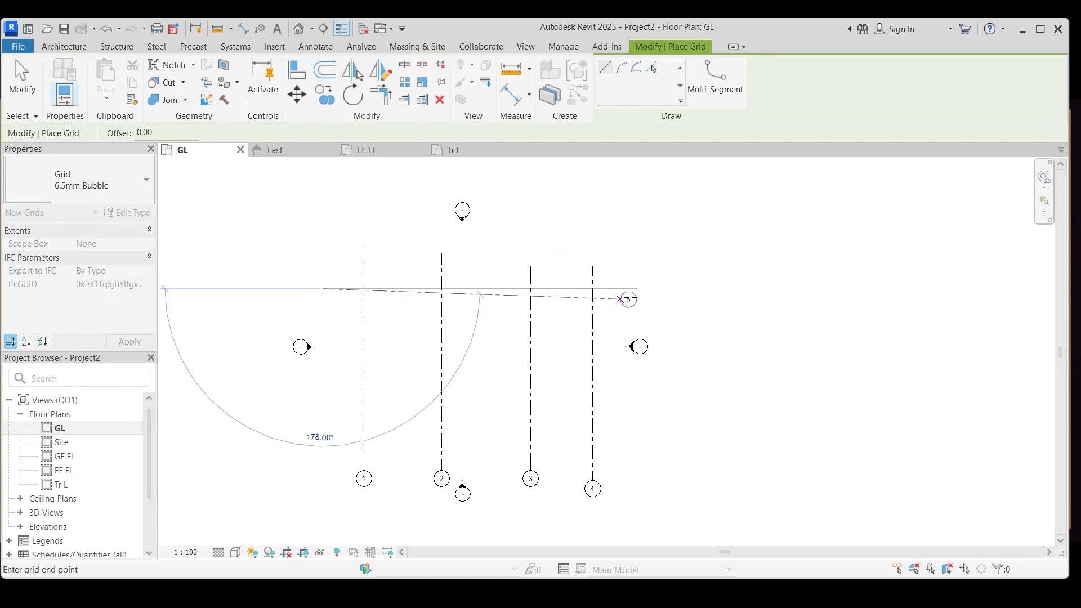
click(649, 289)
scroll(649, 288, up, 2)
key(Escape)
key(Escape)
click(650, 281)
click(654, 281)
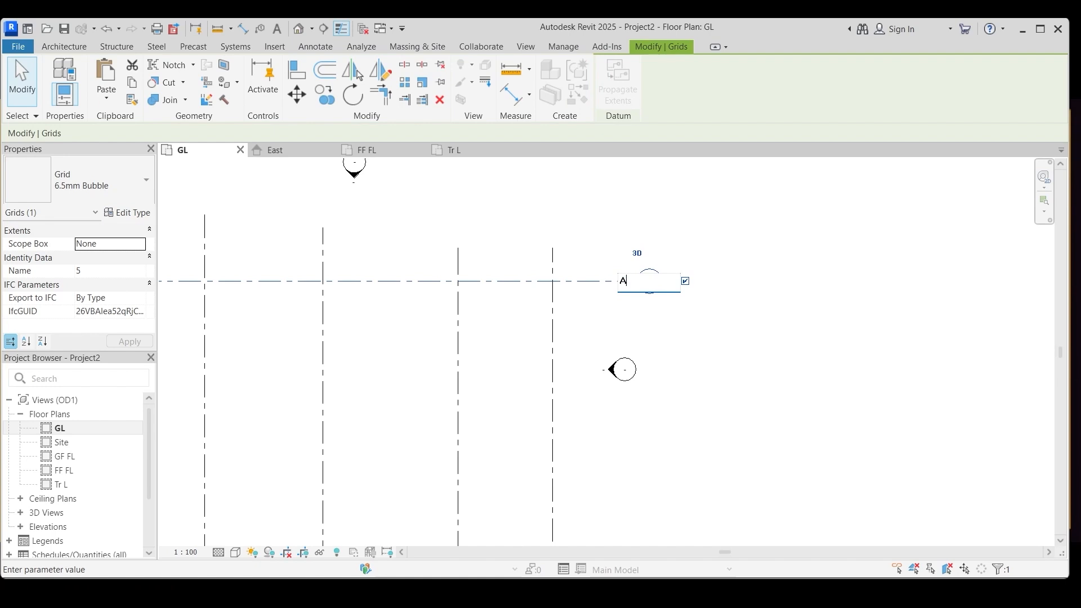
text(A)
key(Return)
scroll(787, 347, down, 4)
key(Escape)
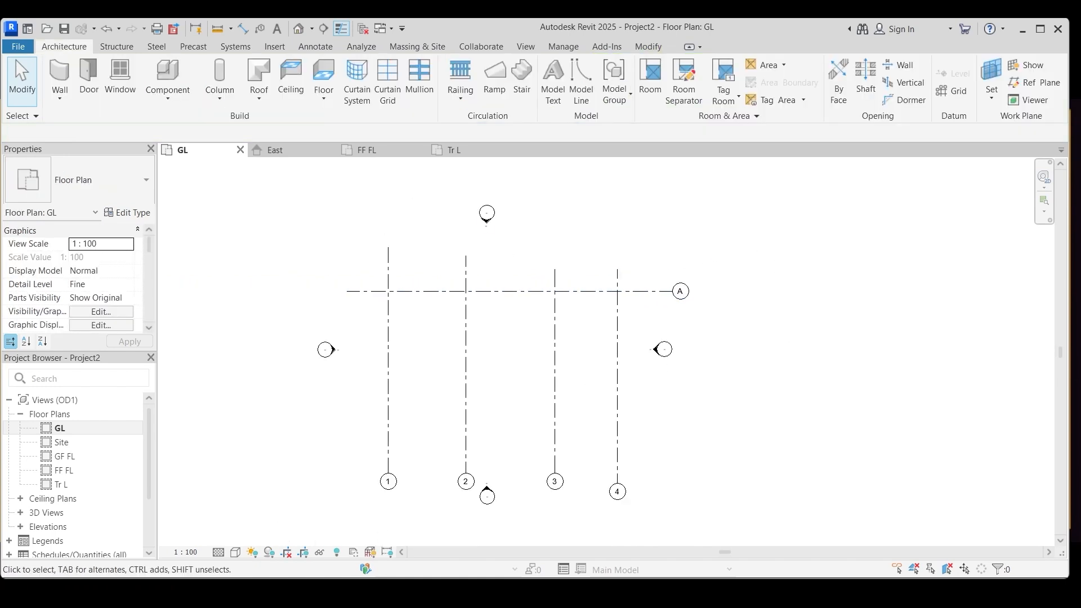
- Draw a second horizontal grid line about 425 cm below grid A, from beyond grid 4 to beyond grid 1
click(951, 91)
click(689, 344)
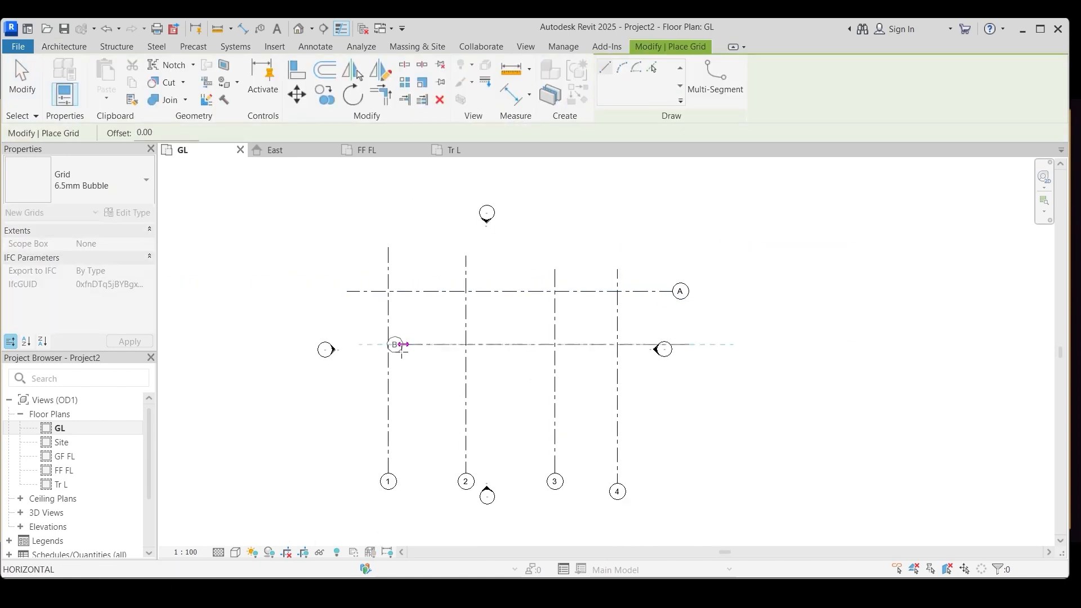
click(372, 344)
scroll(372, 344, up, 2)
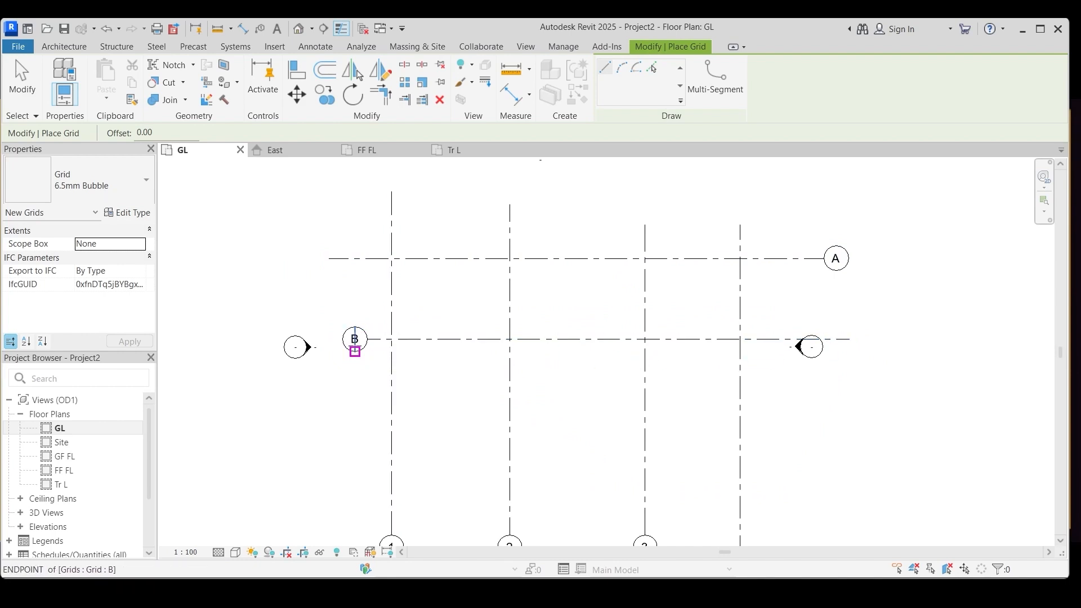
key(Escape)
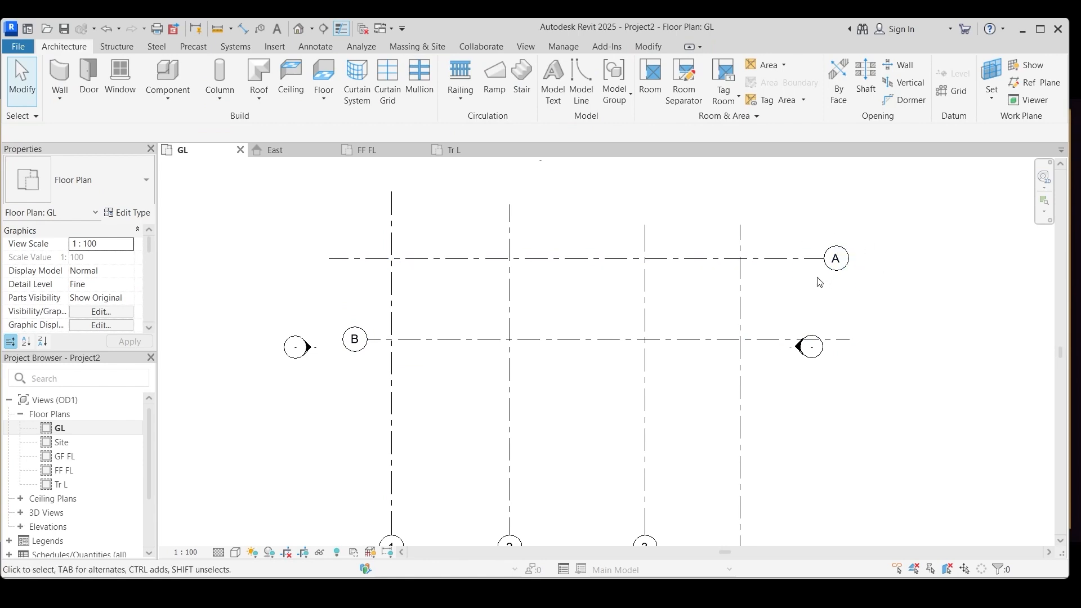
- Move grid B's bubble to its opposite end so it sits on the same side as grid A's
click(371, 345)
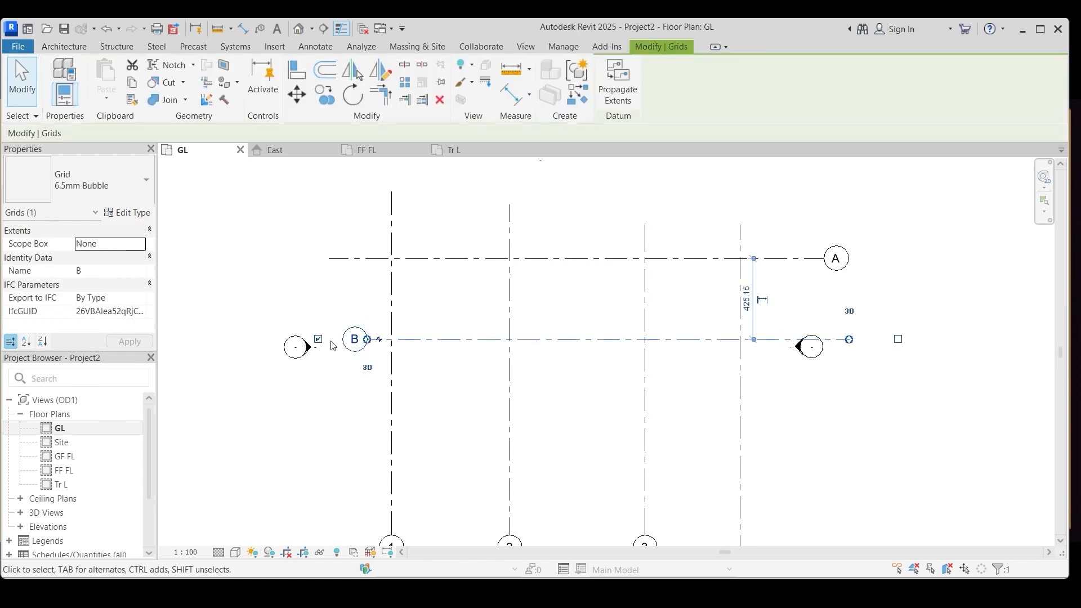
click(898, 339)
click(911, 412)
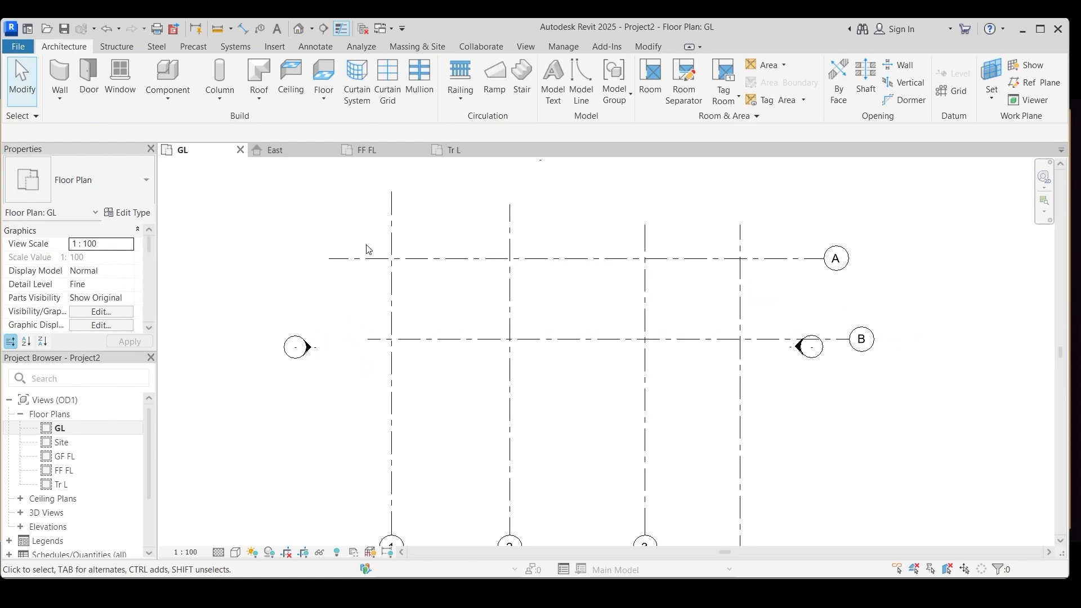
- Draw two more horizontal grid lines below grid B, the first about 408 cm below it
click(951, 90)
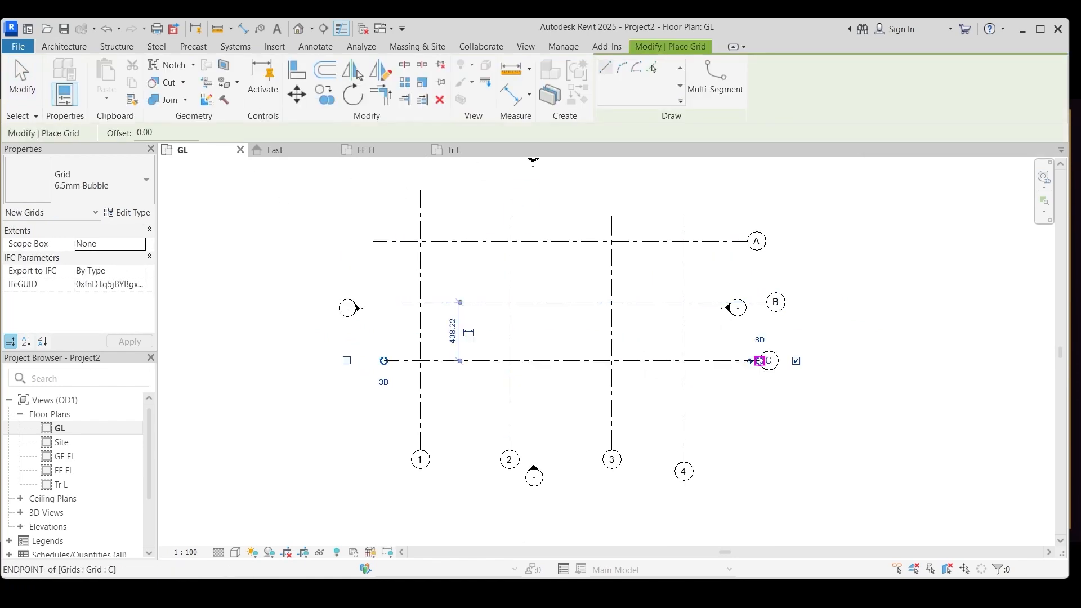
scroll(806, 368, up, 1)
scroll(353, 319, down, 1)
key(Escape)
key(Escape)
- Align the ends of the horizontal grids A to D and of the vertical grids 1 to 4 with each other
click(342, 231)
key(Escape)
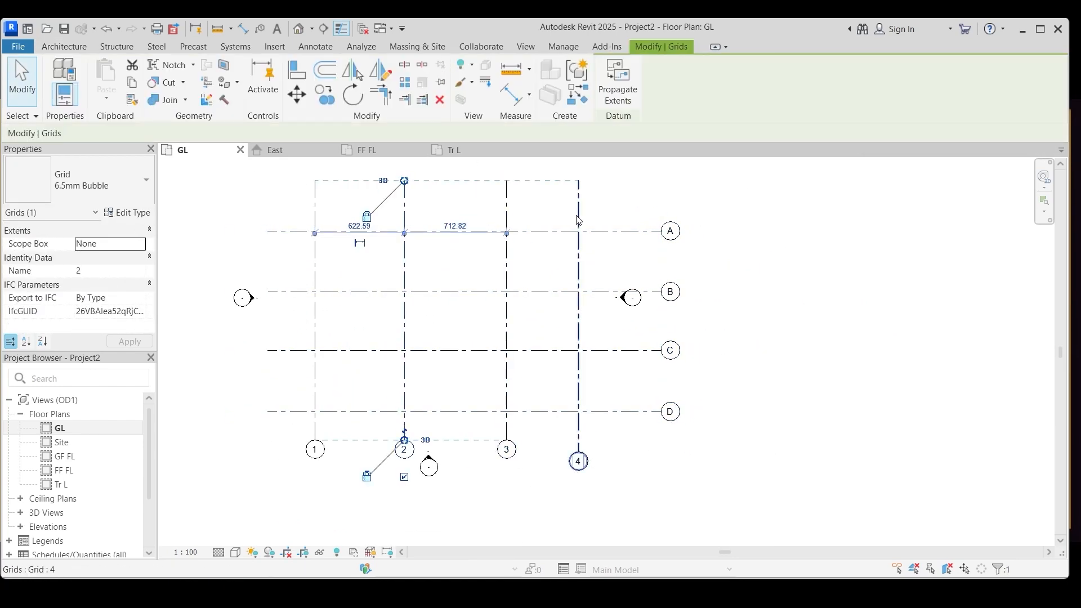
click(480, 449)
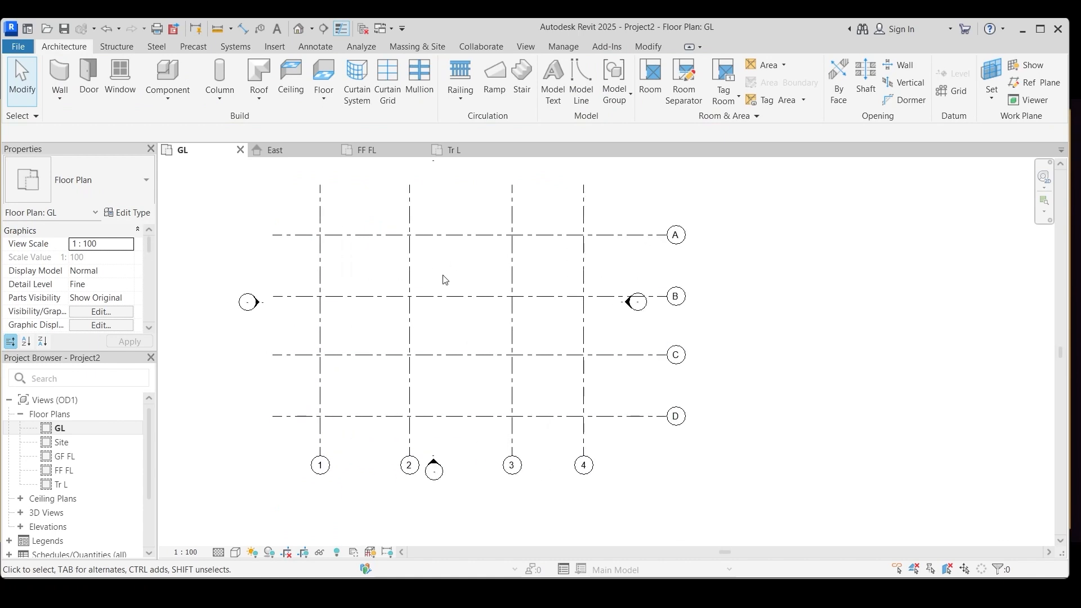
- Start placing a structural column and load the M_Concrete-Rectangular-Column family from the Concrete folder
click(223, 100)
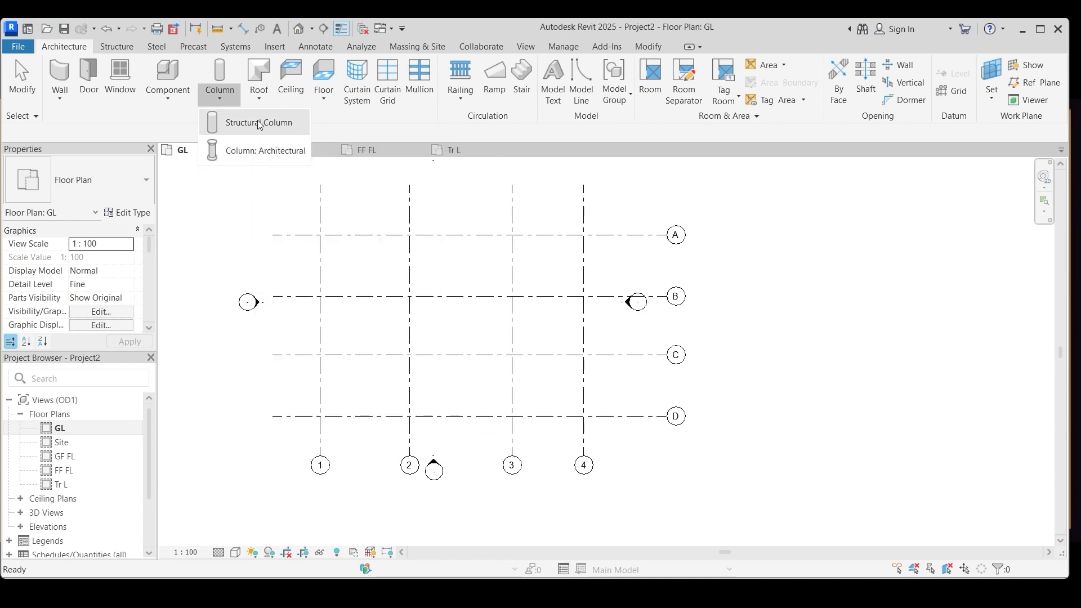
click(258, 121)
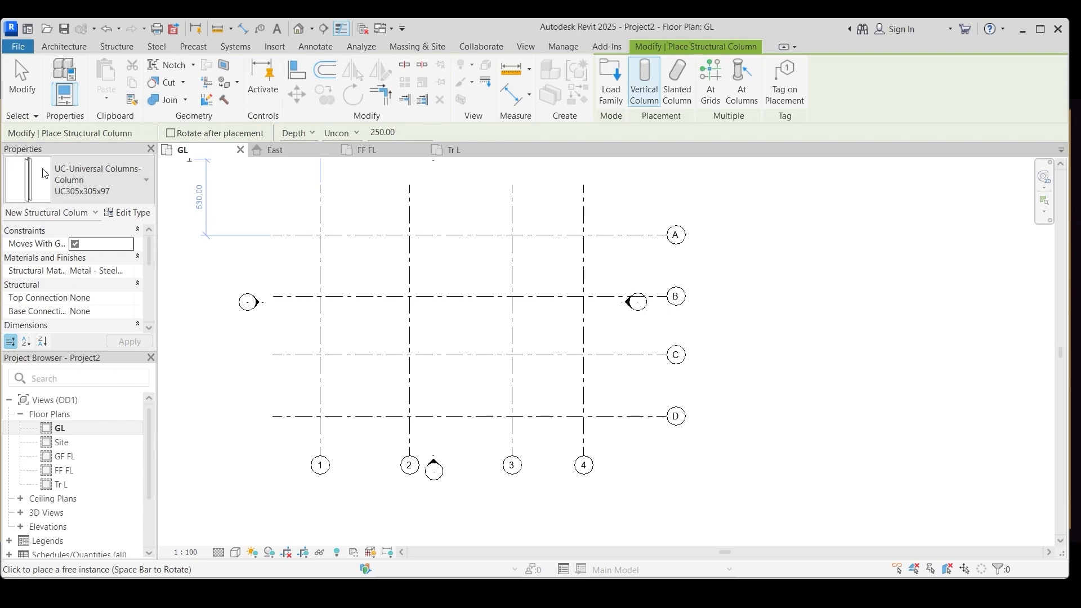
click(147, 179)
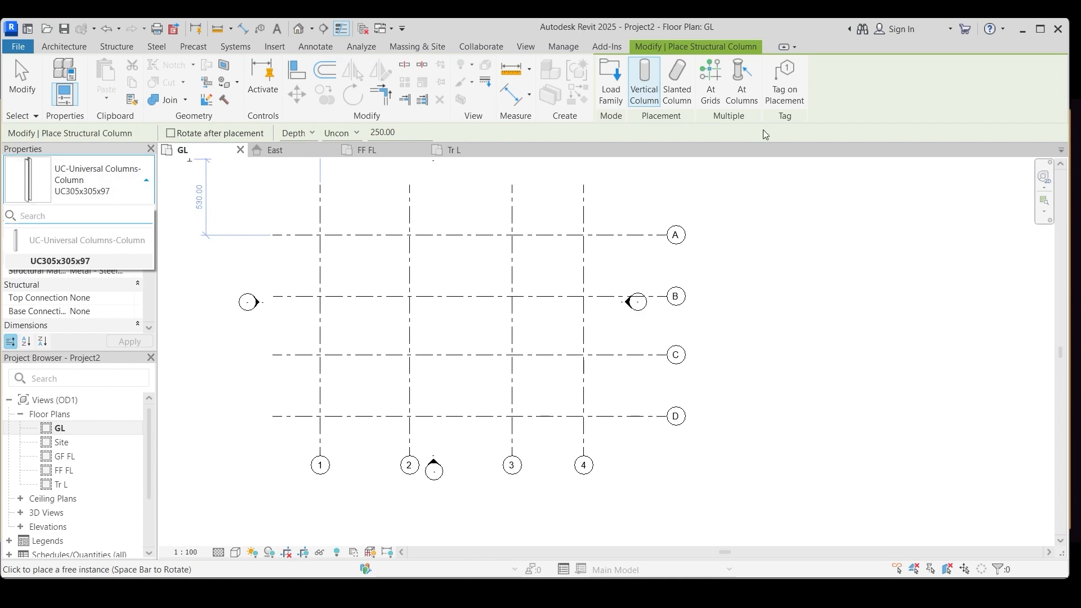
click(617, 69)
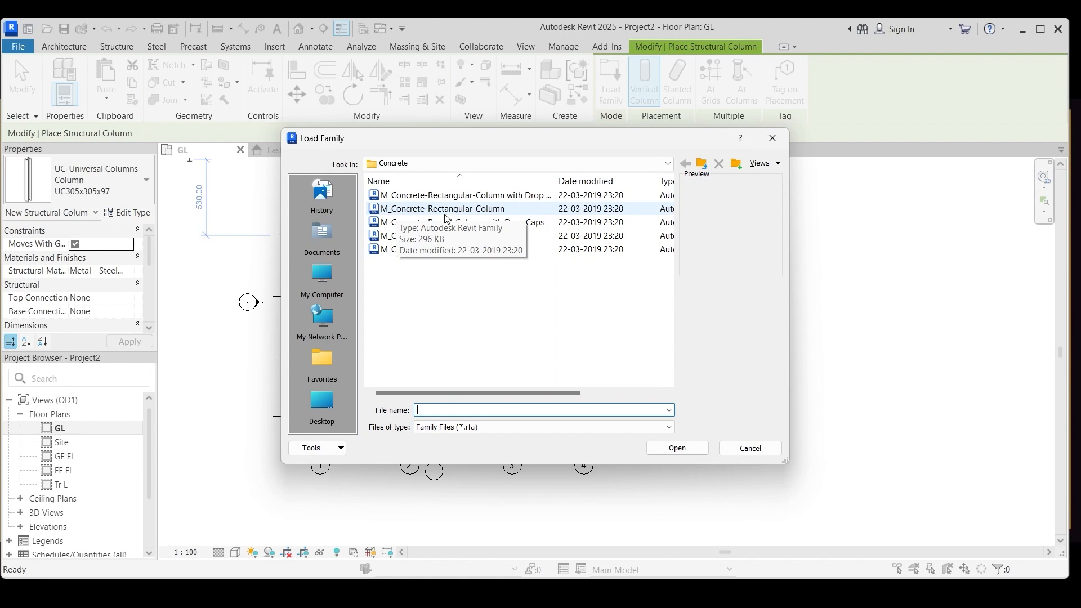
click(459, 210)
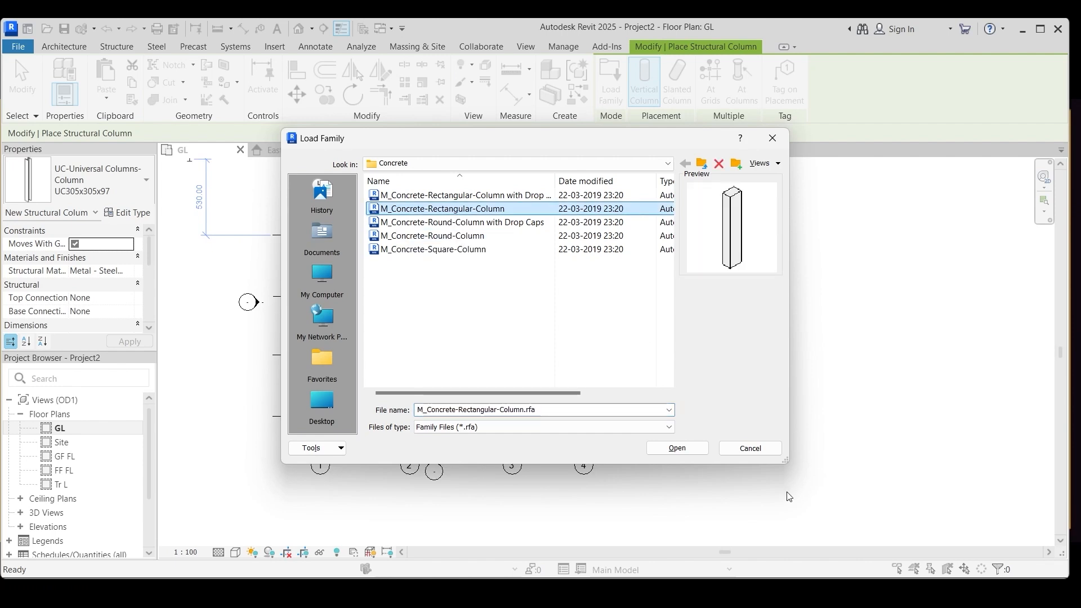
click(688, 447)
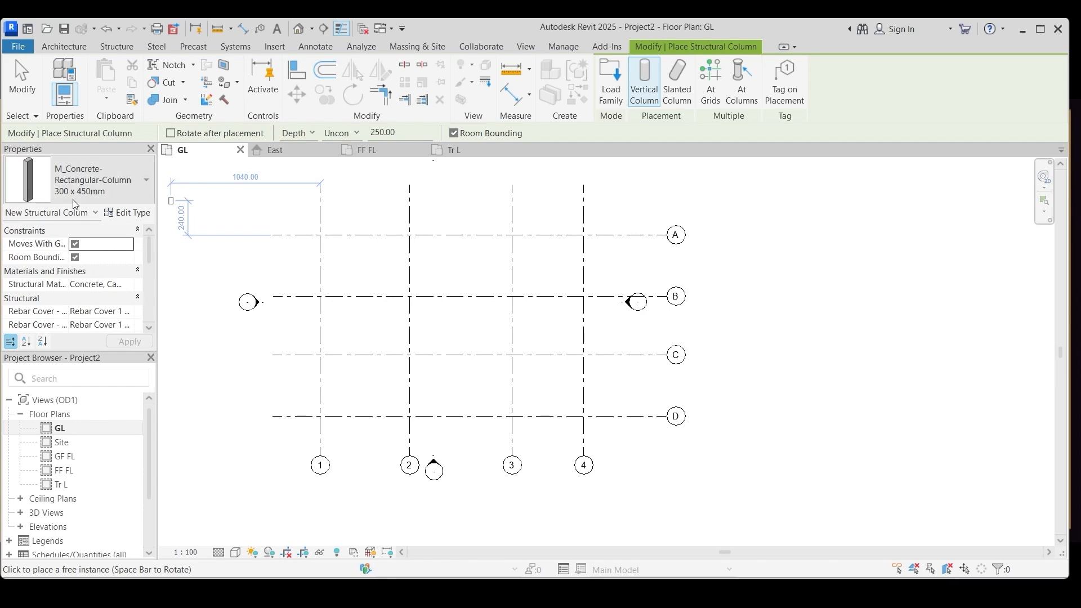
- Duplicate the 300 x 450mm column type as 24 x 45 cm 2 and set its b dimension to 24 cm
click(127, 216)
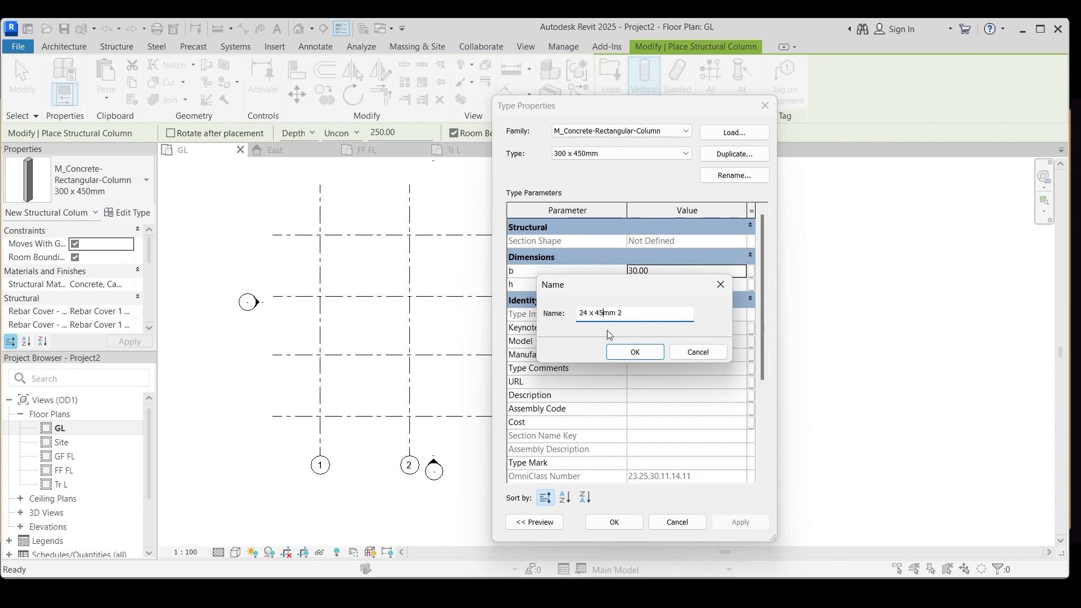
click(634, 352)
text(24)
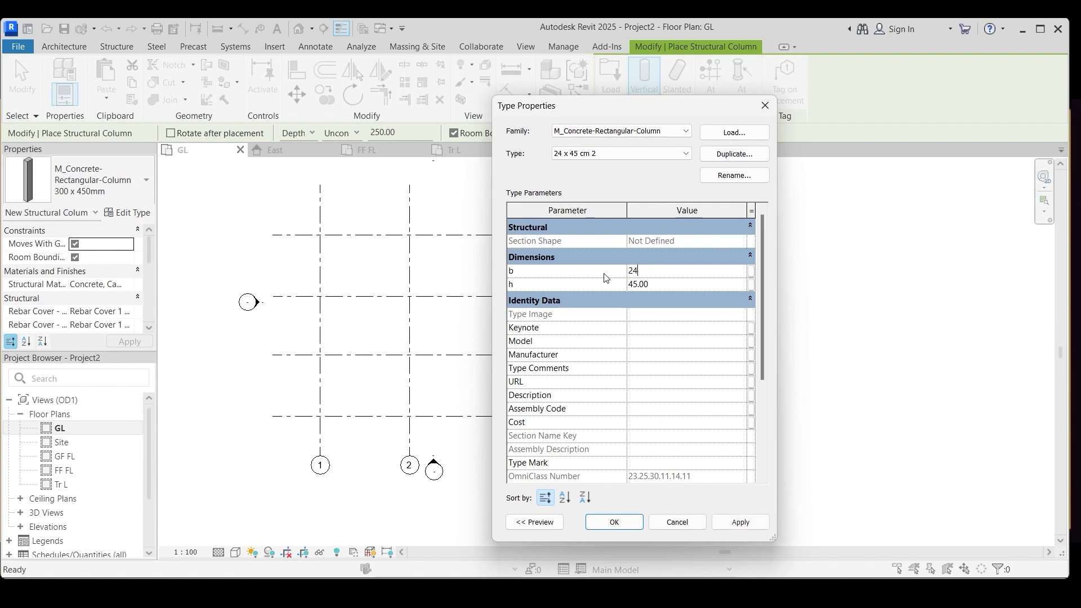
drag(661, 284, 619, 288)
click(661, 290)
click(614, 522)
scroll(338, 234, up, 3)
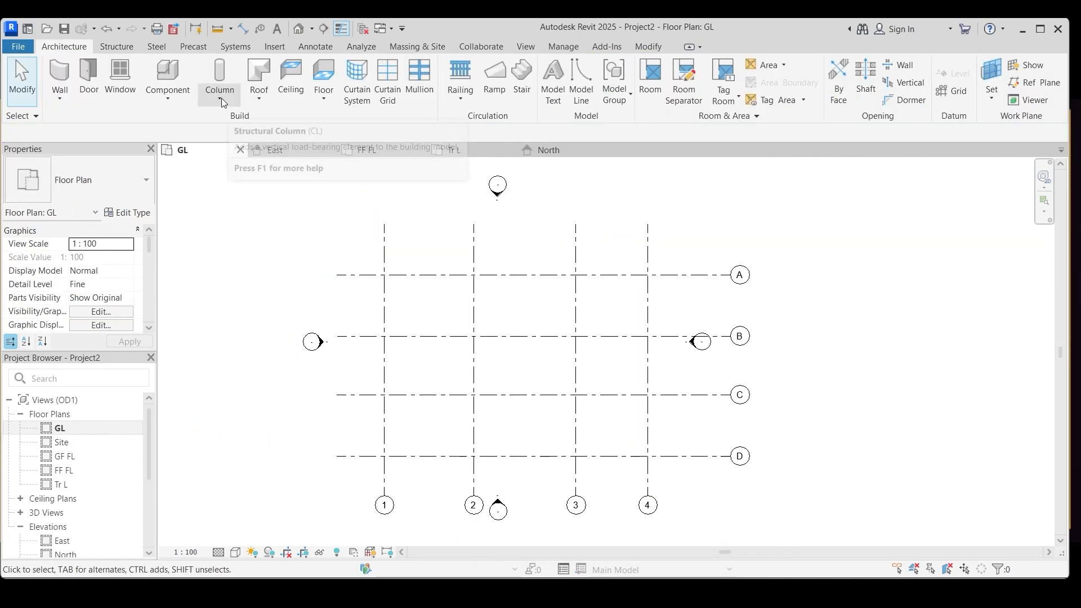
- Start placing 24 x 45 cm 2 structural columns by Height with GF FL as the top level
click(221, 97)
click(245, 123)
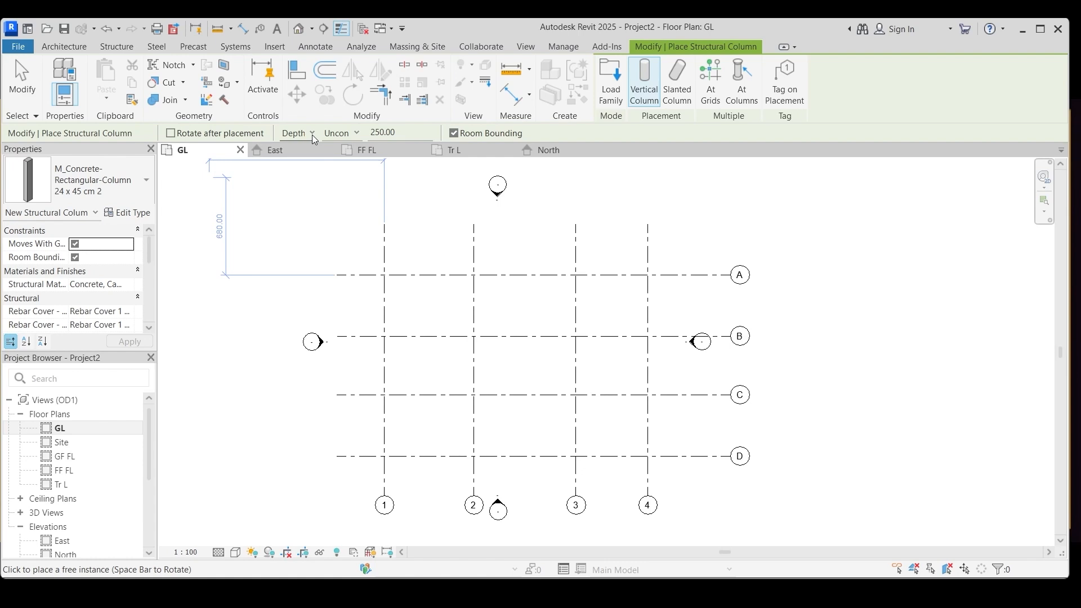
click(302, 159)
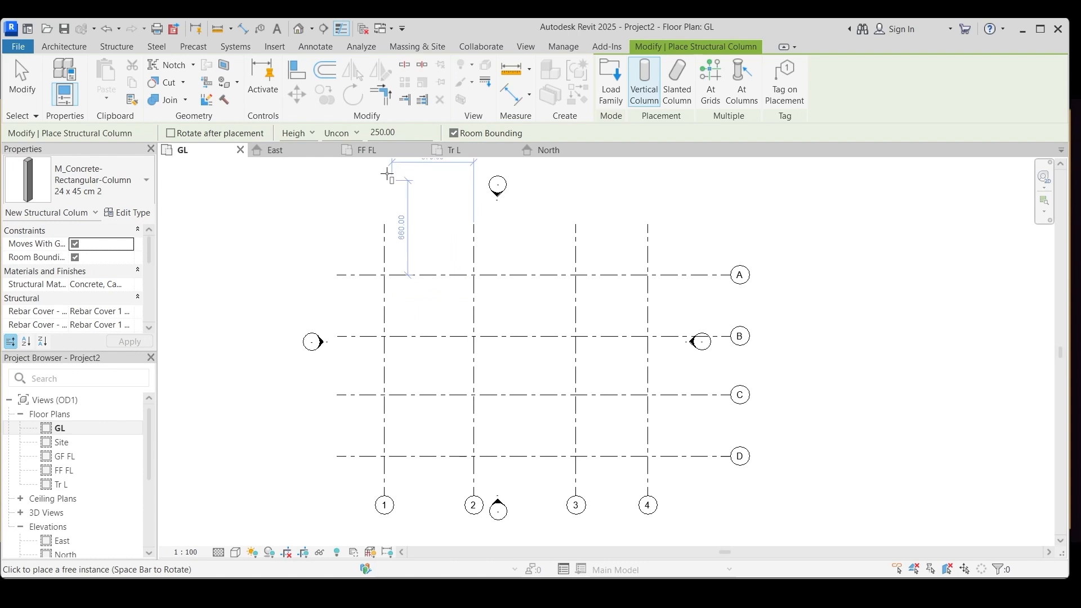
click(358, 133)
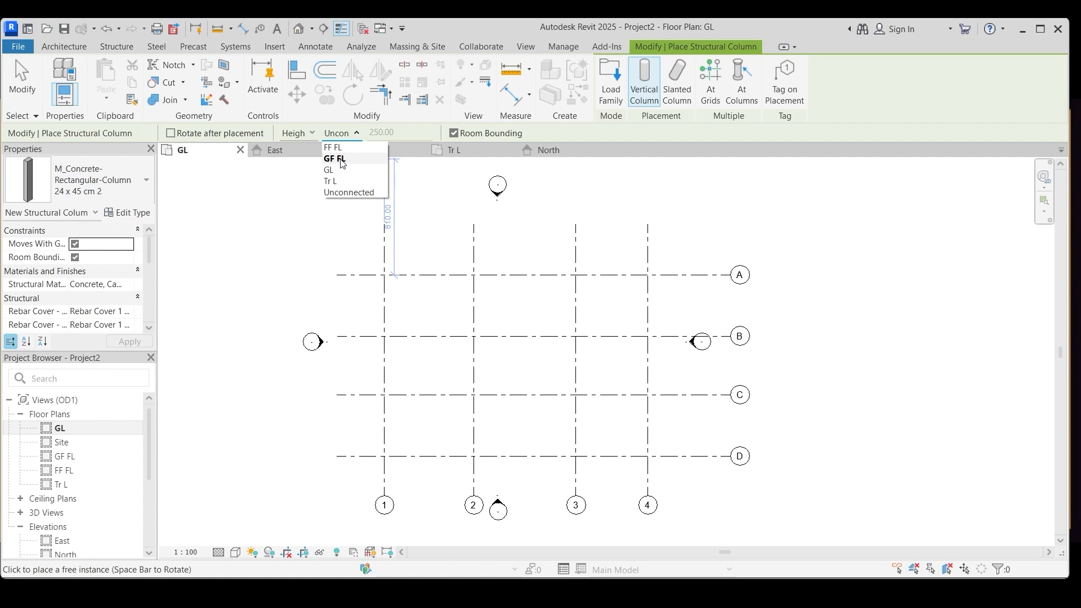
click(338, 159)
- Place columns where grid B crosses grids 1 and 2 and check them in the North elevation
scroll(447, 315, up, 2)
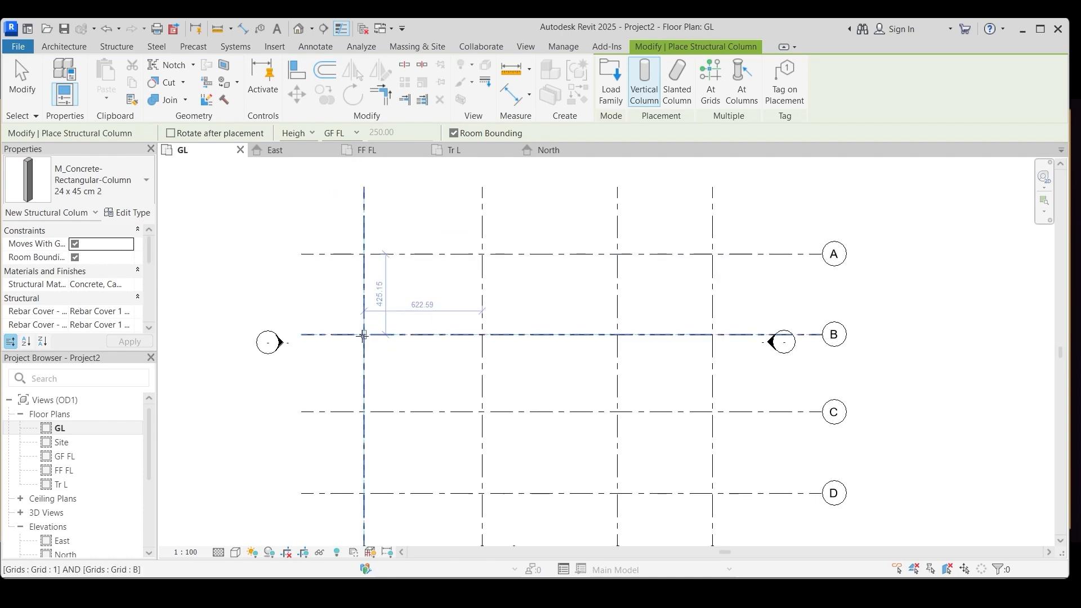
click(363, 336)
key(Escape)
key(Escape)
scroll(391, 367, down, 2)
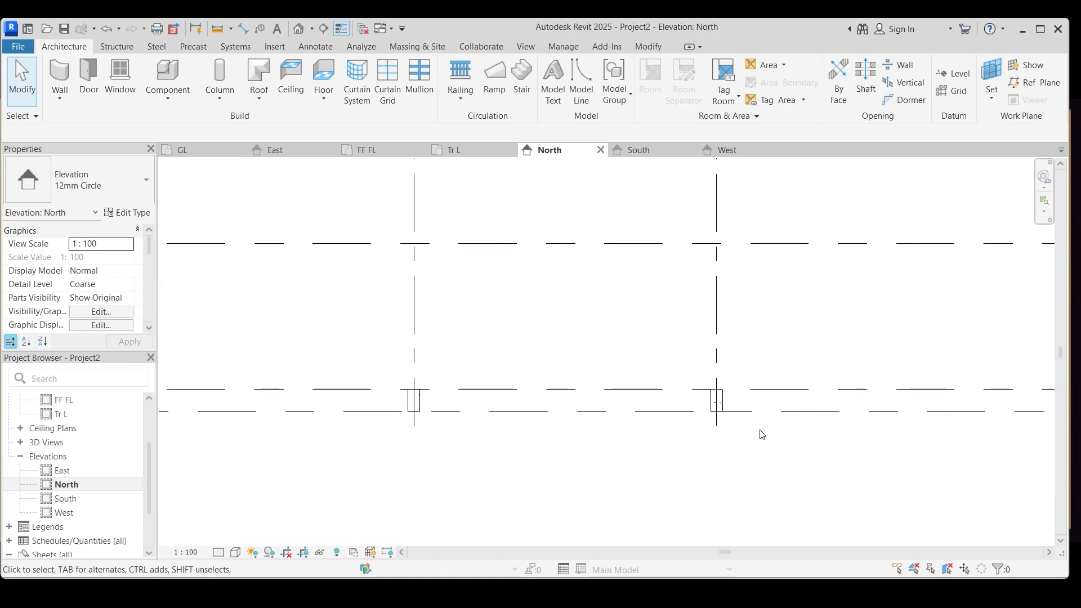
scroll(762, 434, down, 4)
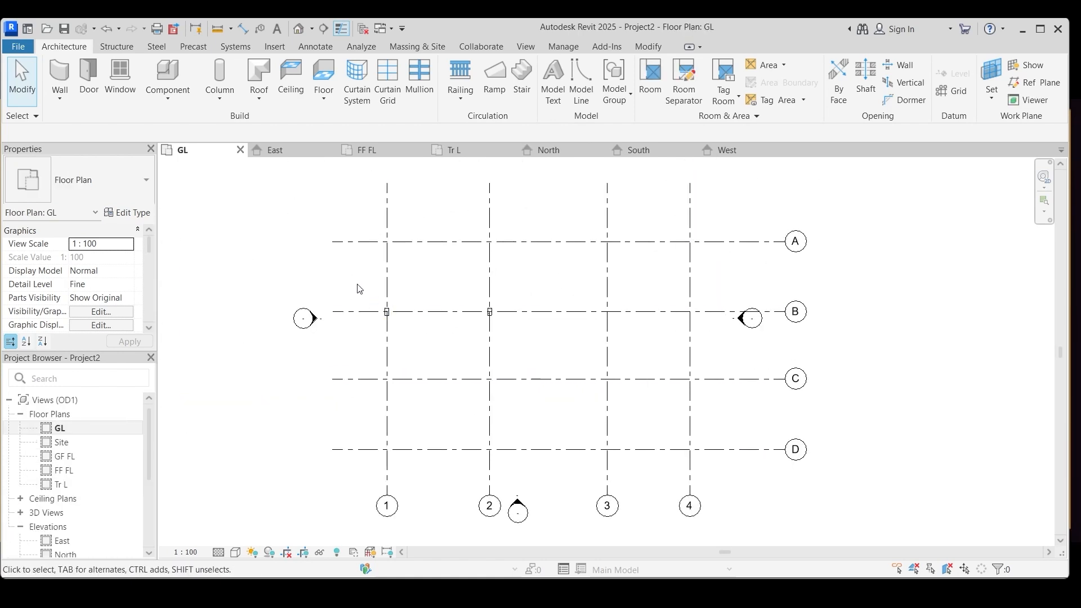
- Delete the two columns on grid B in the GL floor plan
drag(359, 287, 545, 358)
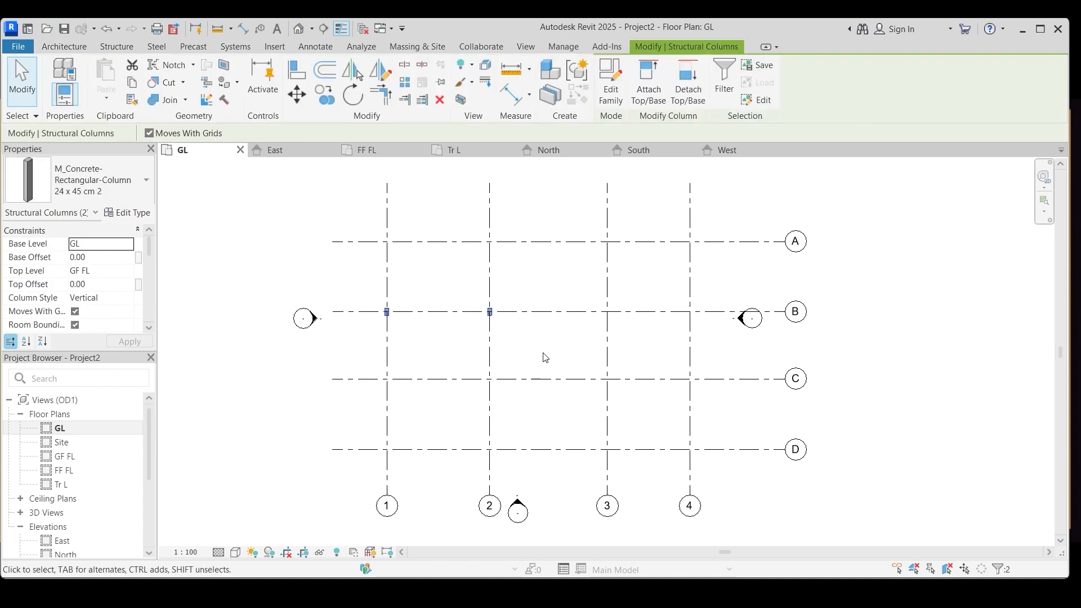
click(545, 357)
scroll(369, 241, down, 2)
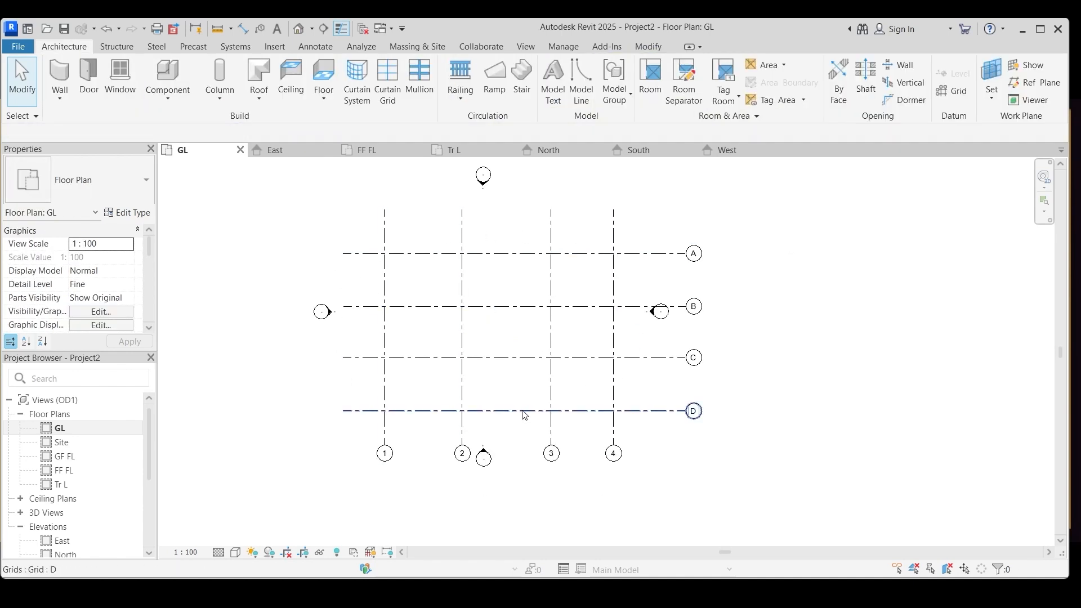
- In the GF FL floor plan, place 24 x 45 cm 2 structural columns up to FF FL at all intersections of grids 1 to 4 and A to D
double_click(64, 456)
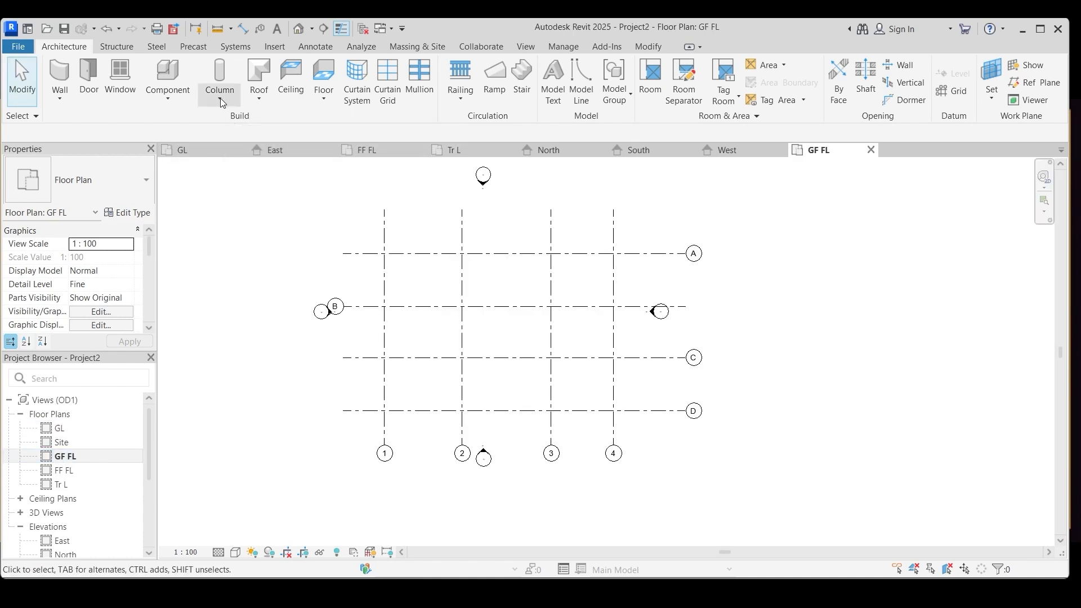
click(220, 98)
click(259, 122)
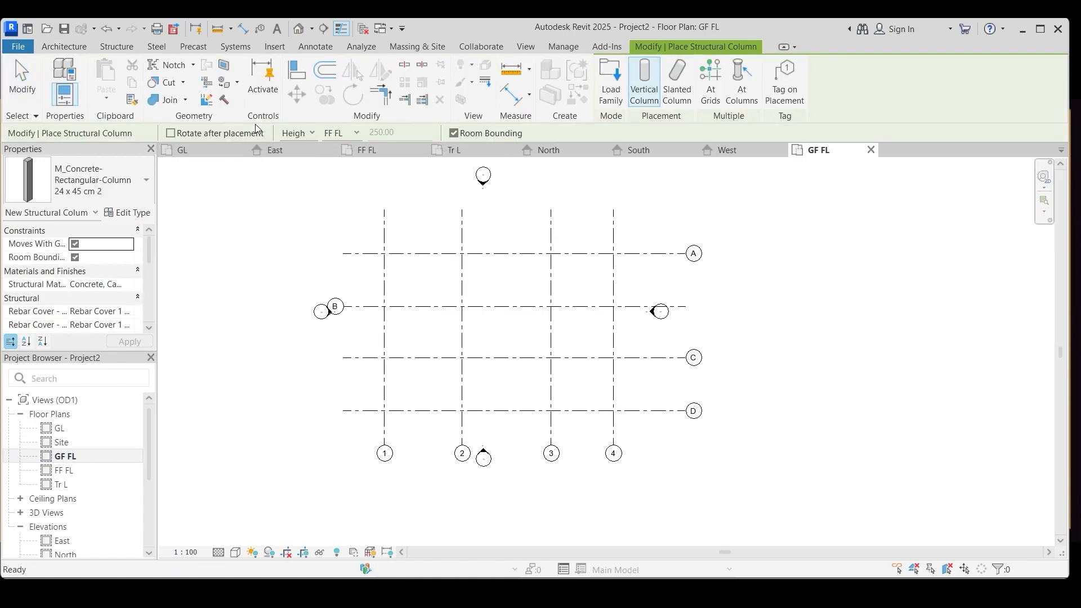
click(711, 82)
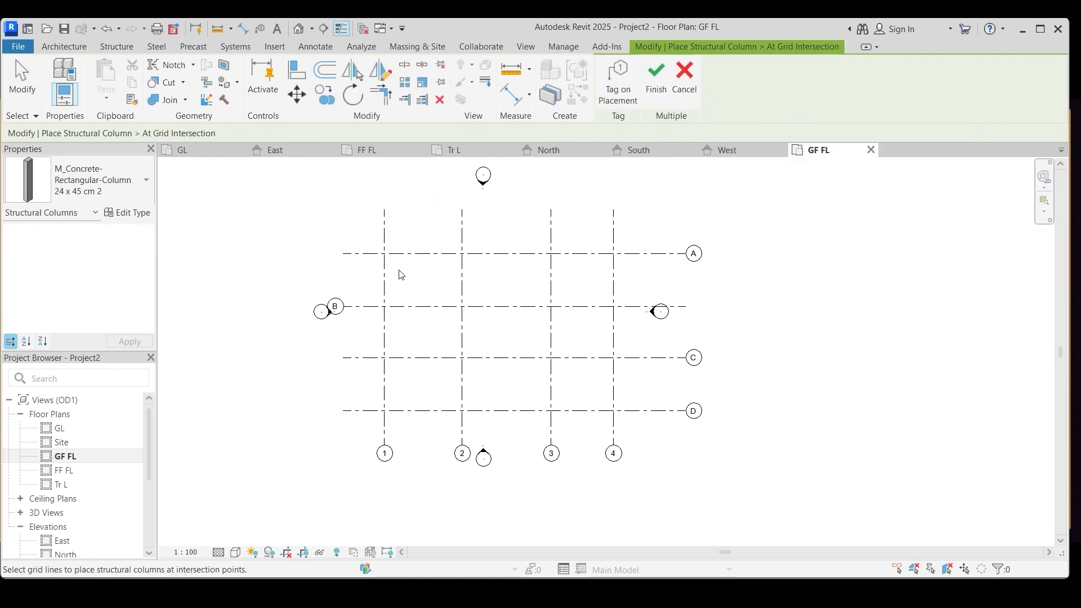
drag(636, 423, 371, 243)
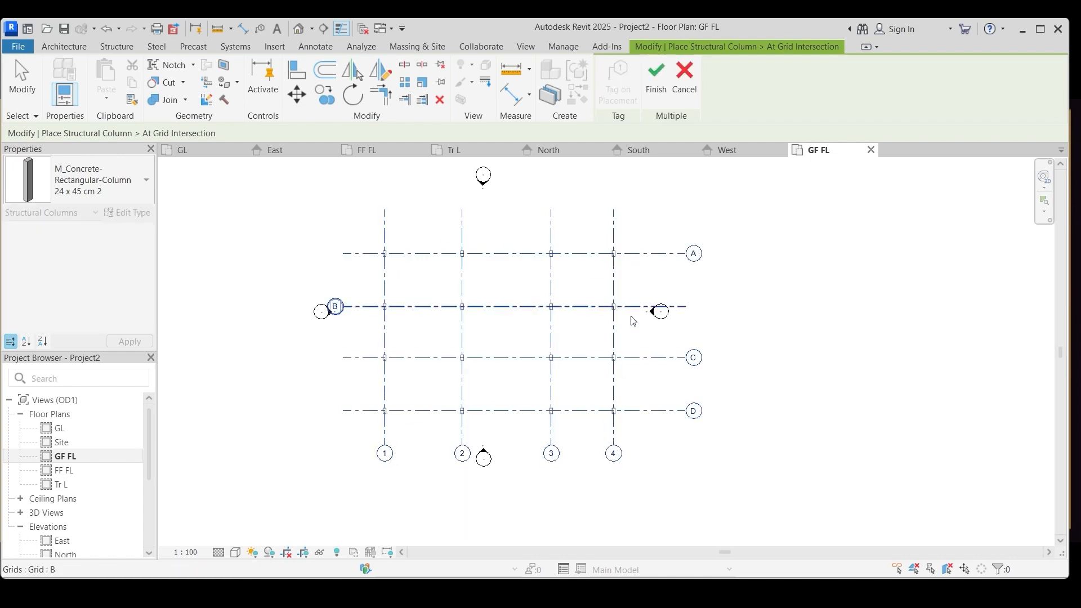
click(656, 73)
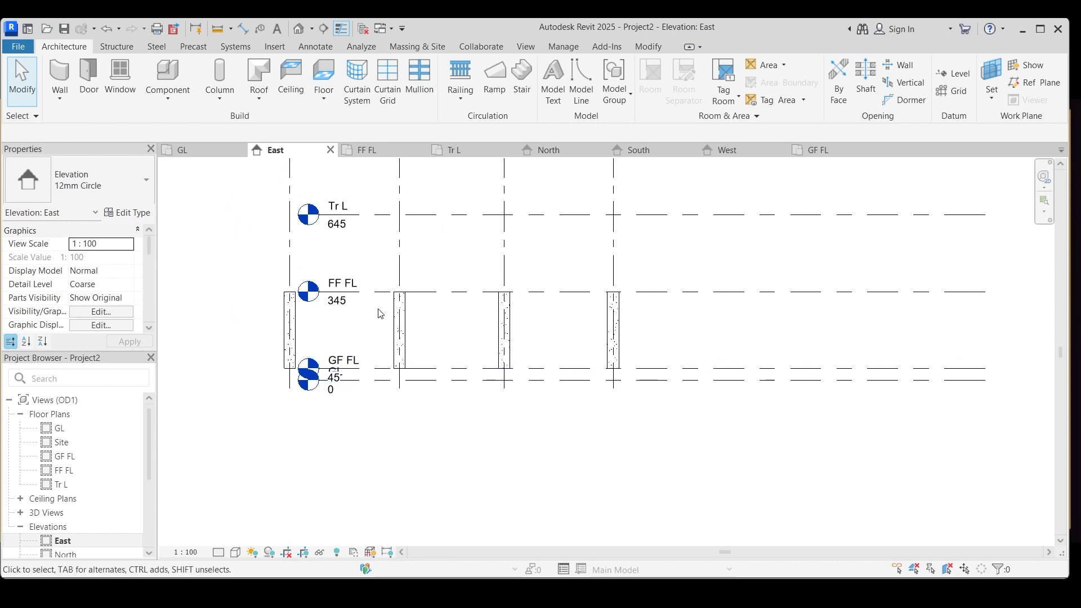
- In the East elevation, filter the selection to structural columns only and set their base level to GL
scroll(645, 374, down, 2)
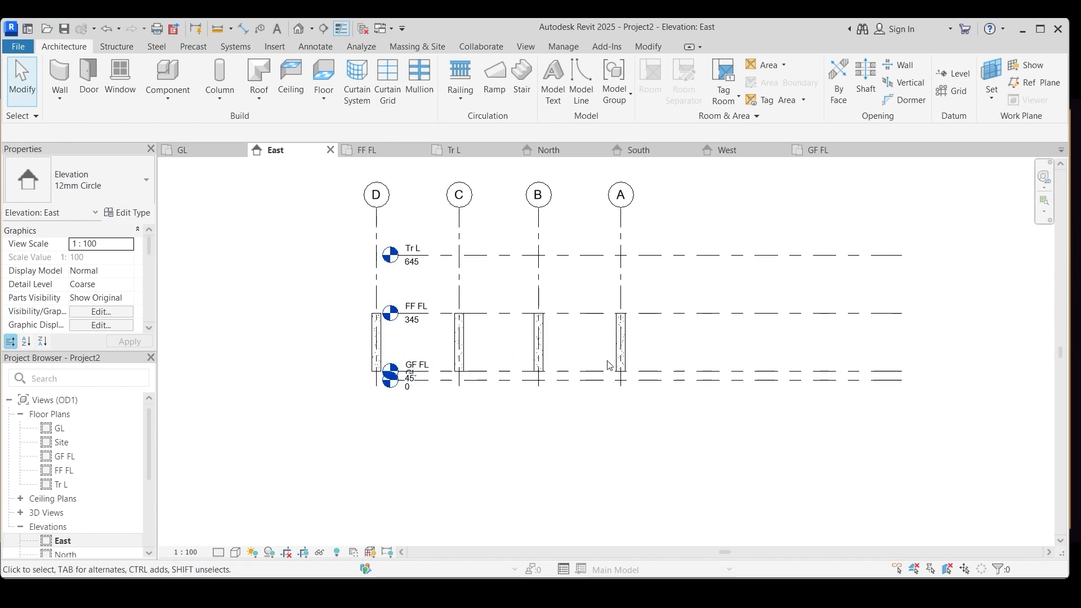
drag(330, 287, 797, 439)
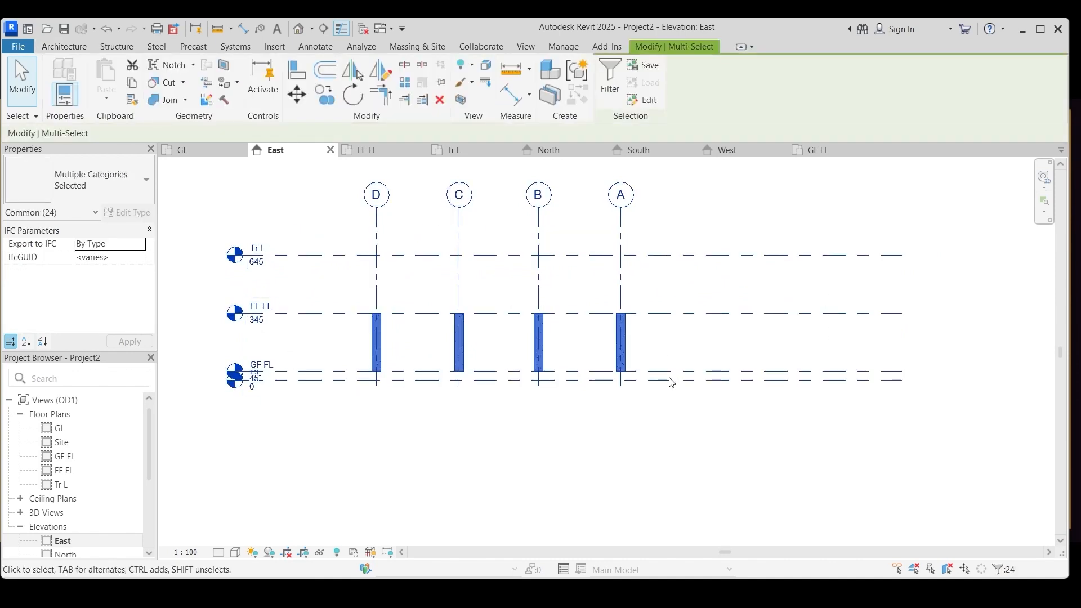
click(610, 83)
click(620, 241)
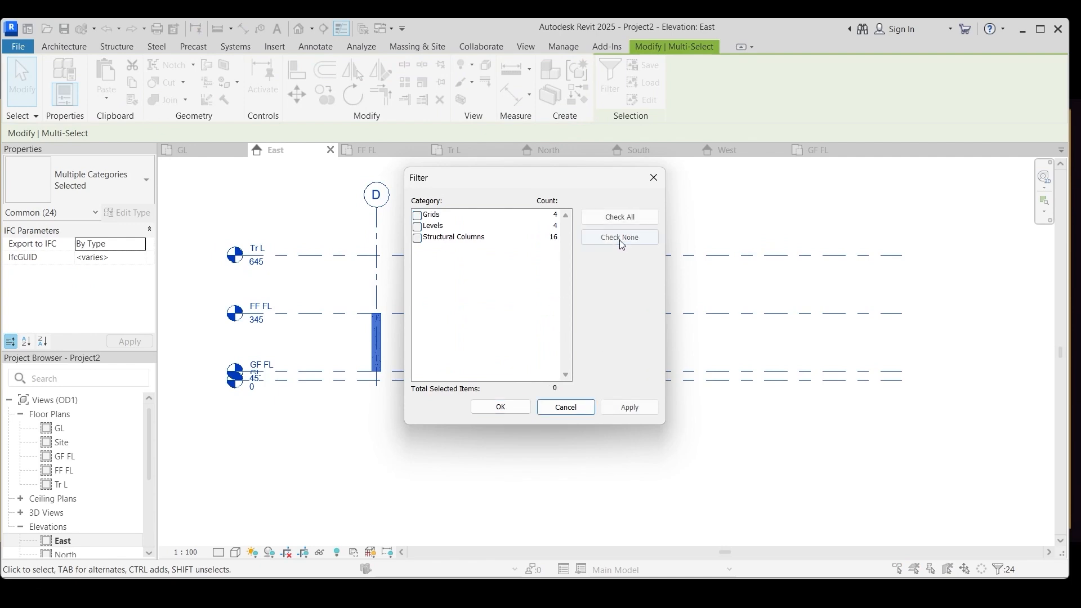
click(417, 239)
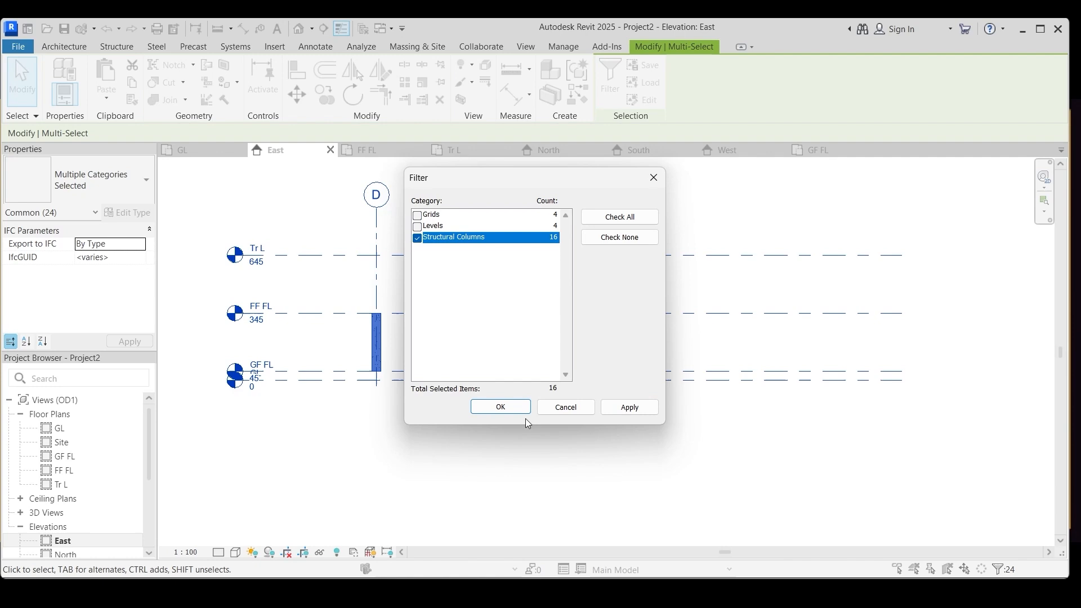
click(500, 407)
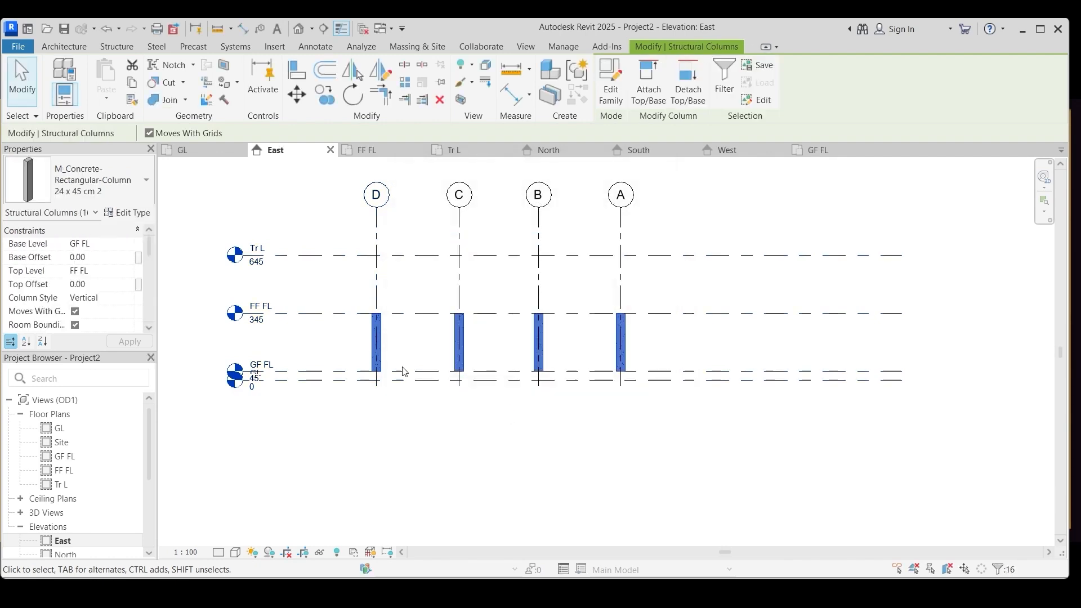
click(130, 246)
click(76, 257)
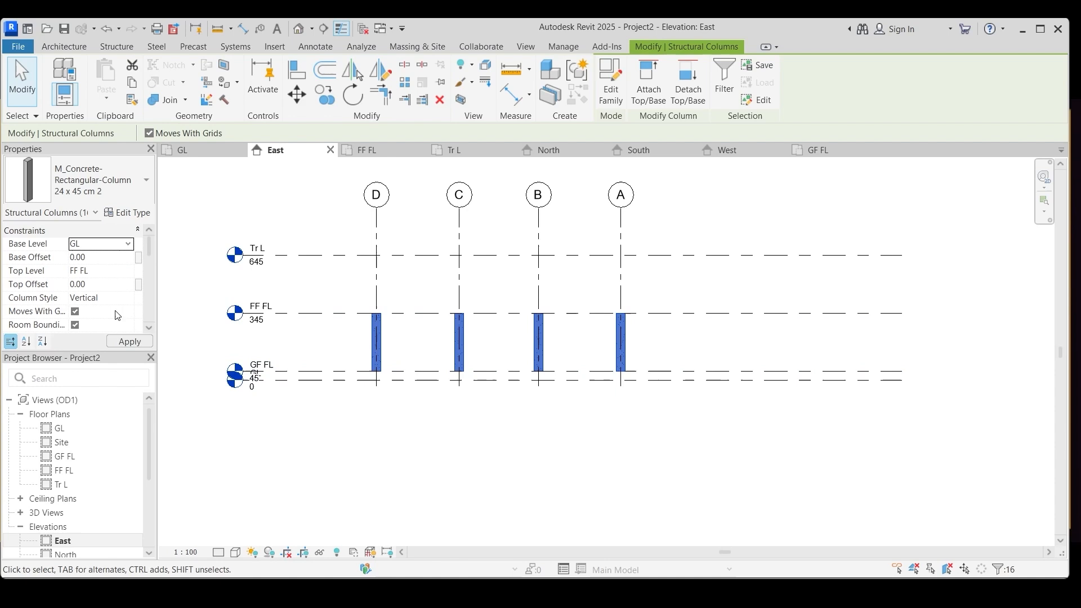
click(130, 341)
click(621, 497)
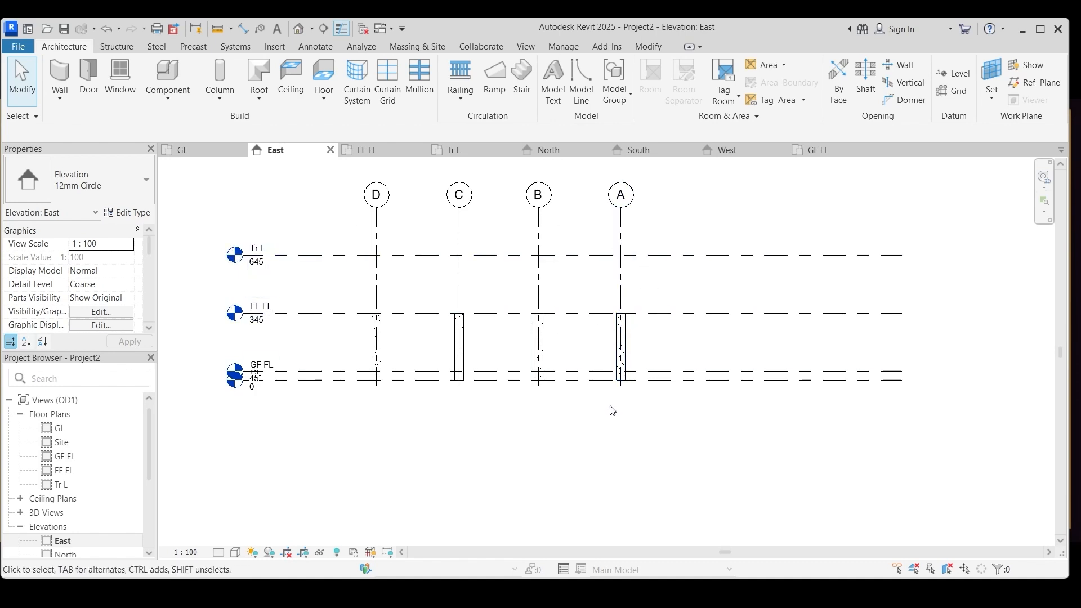
- Copy only the structural columns to the clipboard and paste them aligned to the selected level Tr L
drag(767, 467, 346, 293)
click(618, 77)
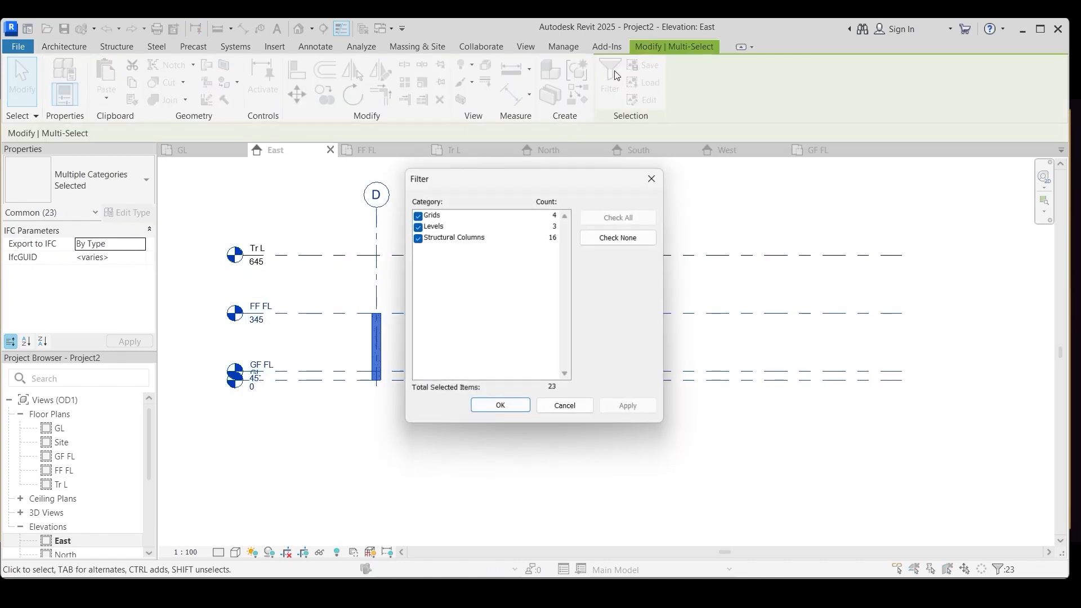
click(619, 237)
click(418, 238)
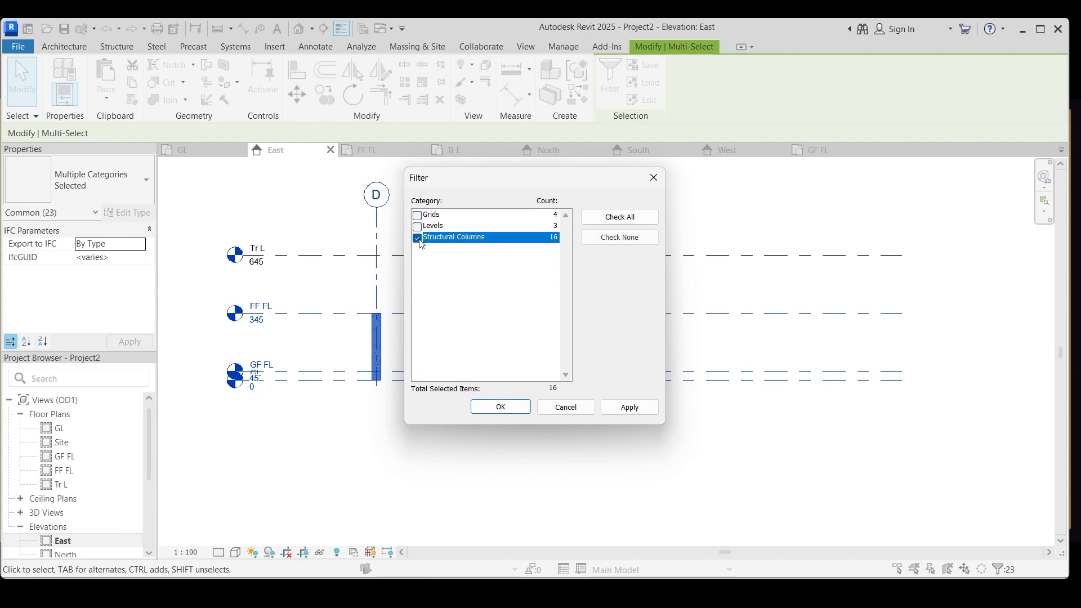
click(500, 407)
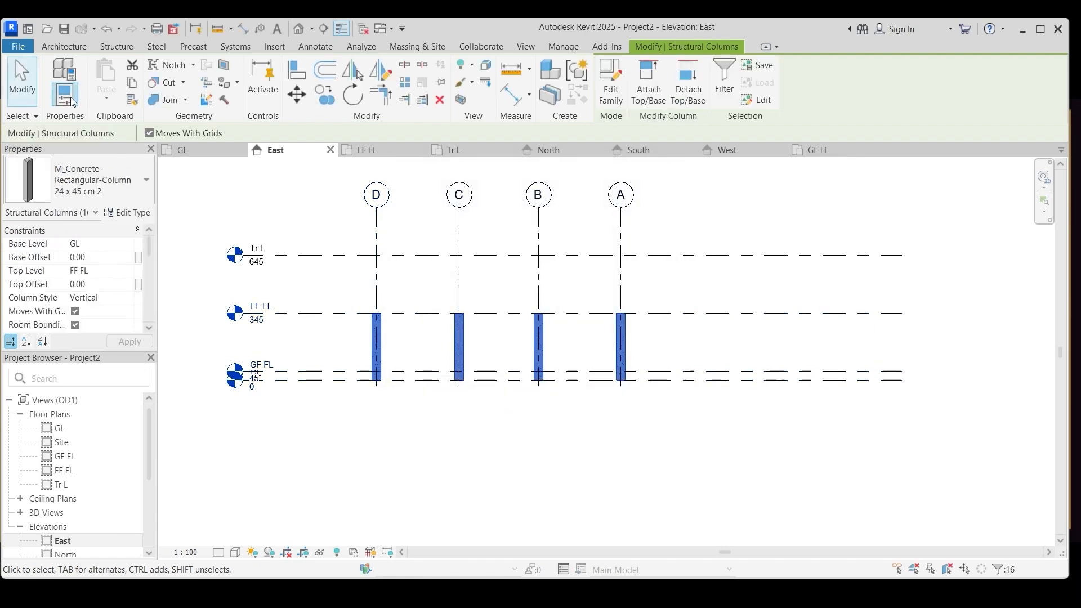
click(133, 85)
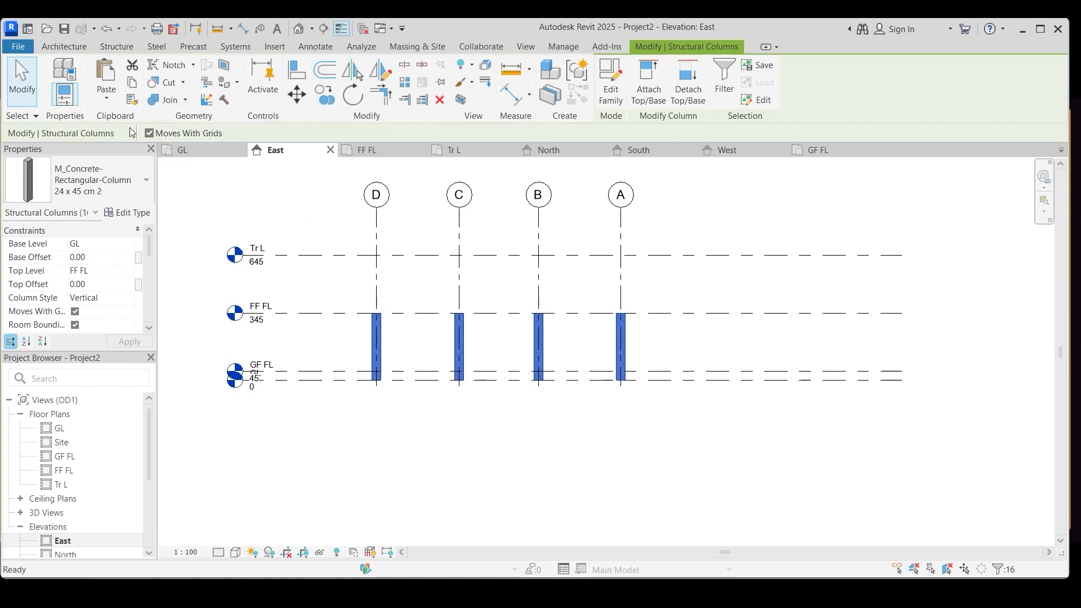
click(109, 99)
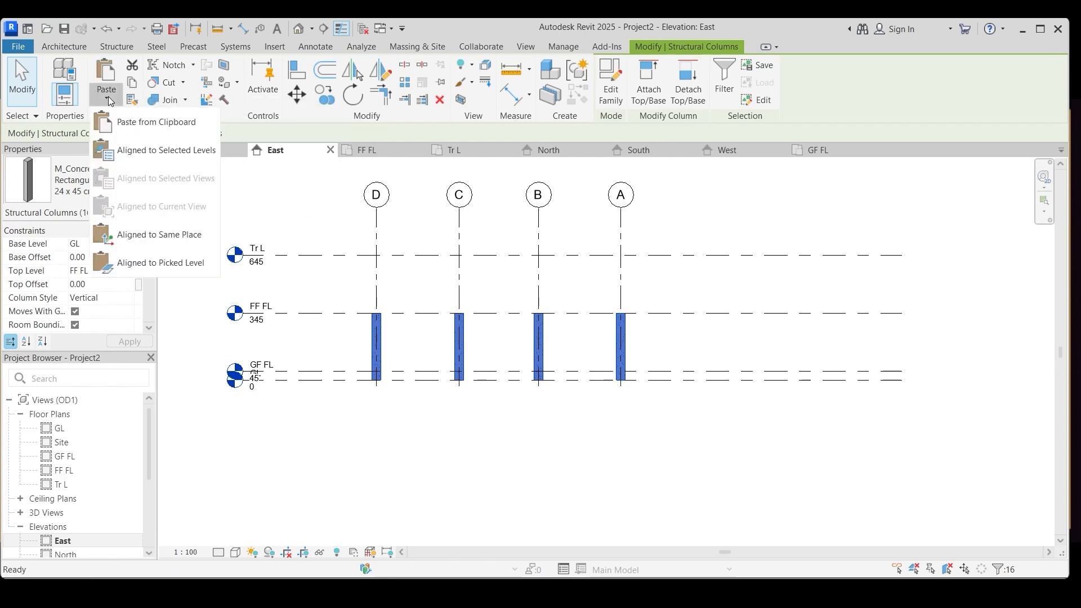
click(152, 151)
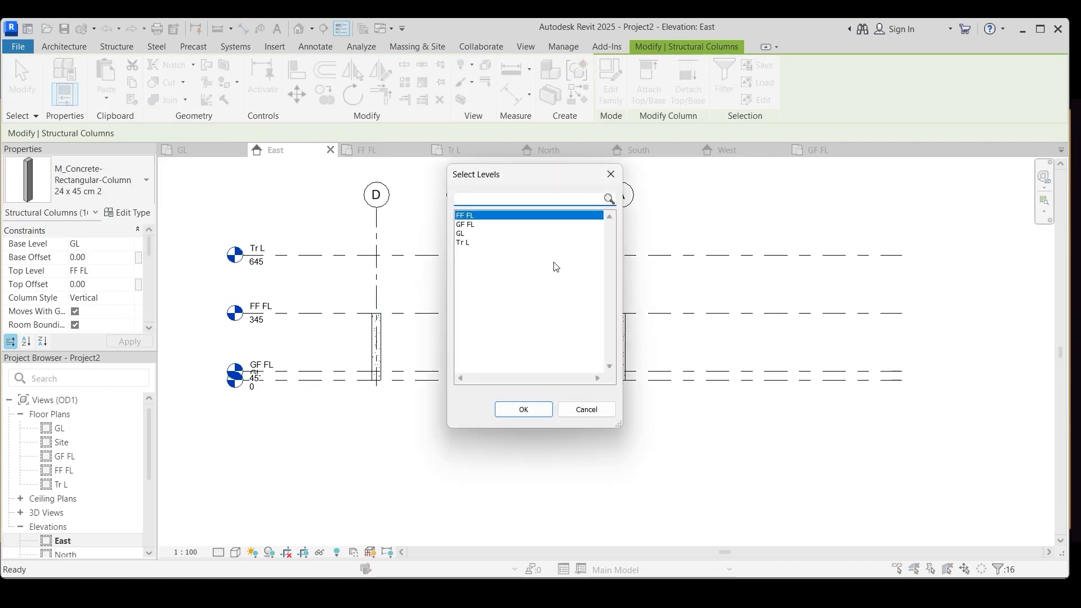
click(464, 243)
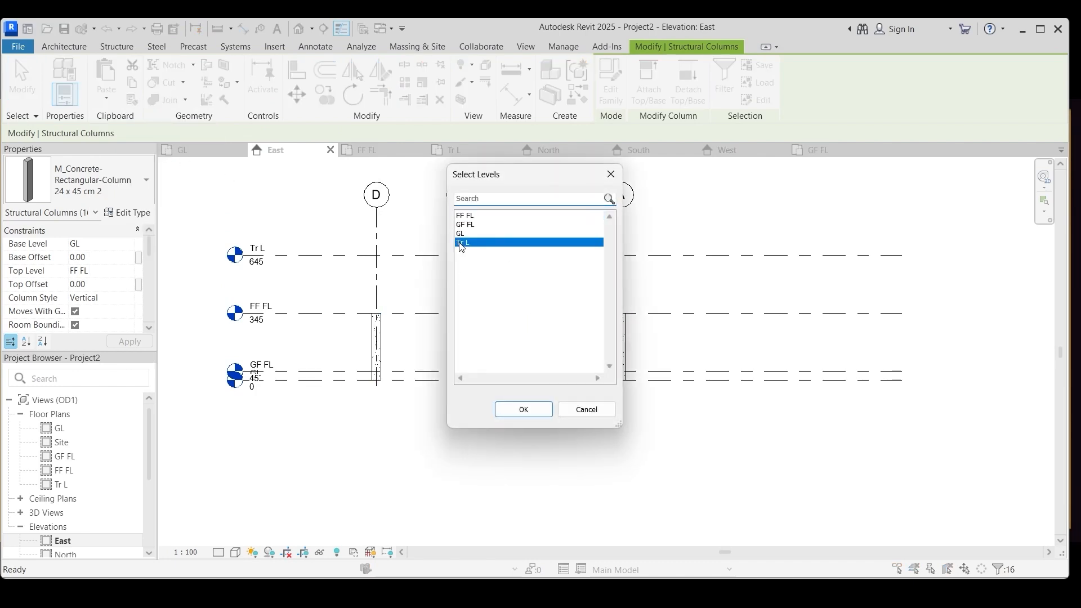
click(524, 411)
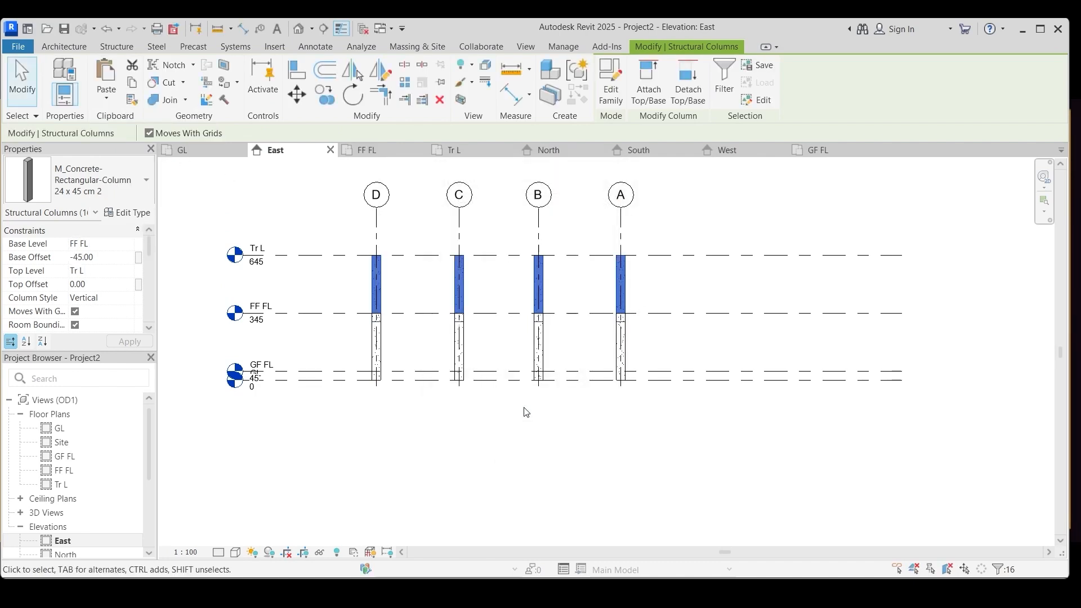
click(456, 458)
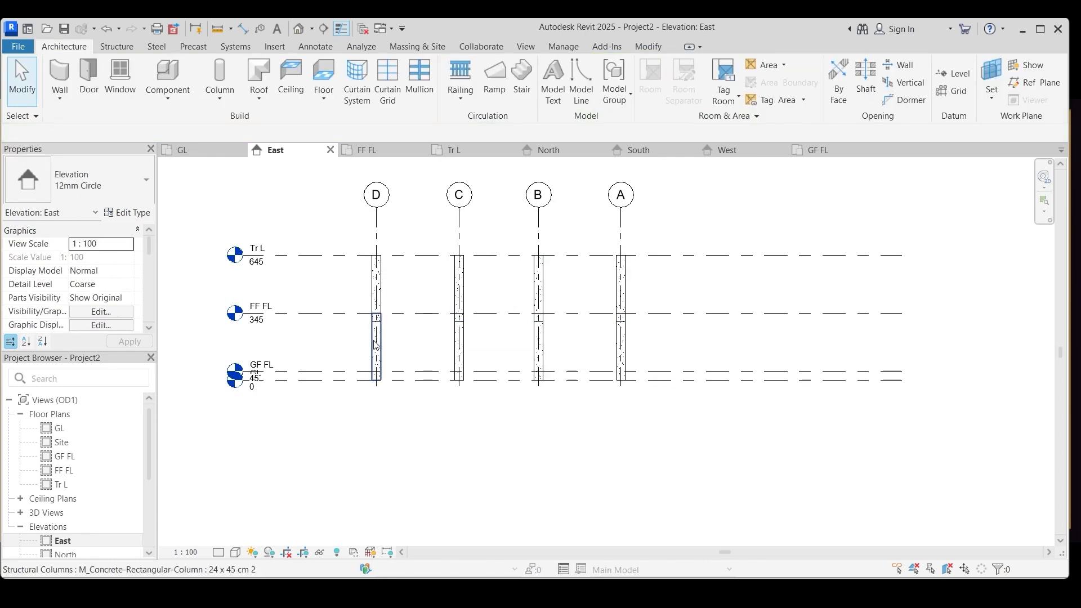
- In the East elevation, select only the upper-storey structural columns between FF FL and Tr L and set their base offset to 0
click(376, 342)
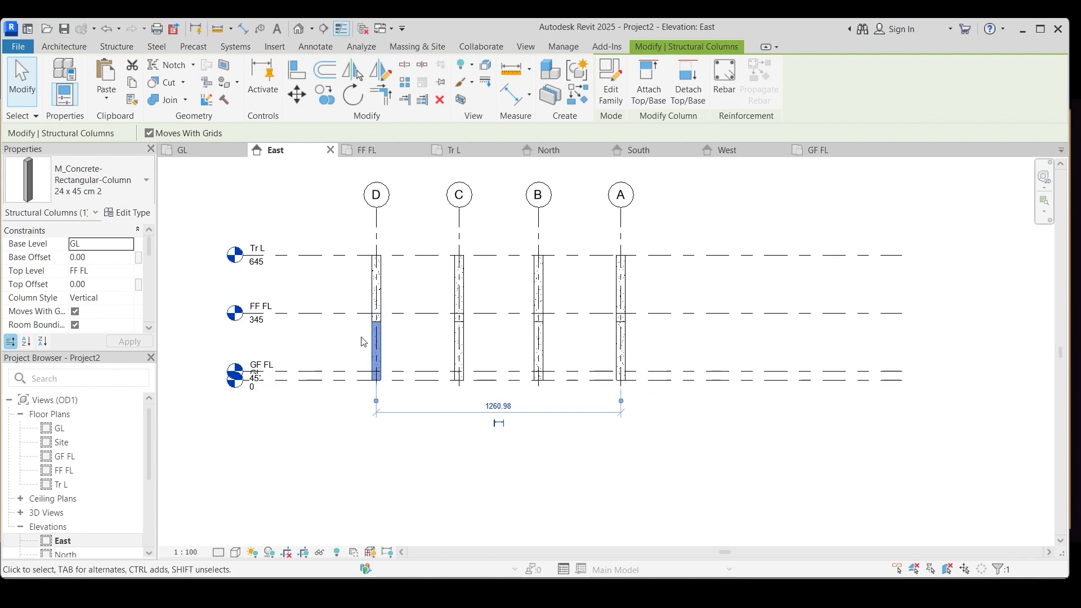
click(363, 341)
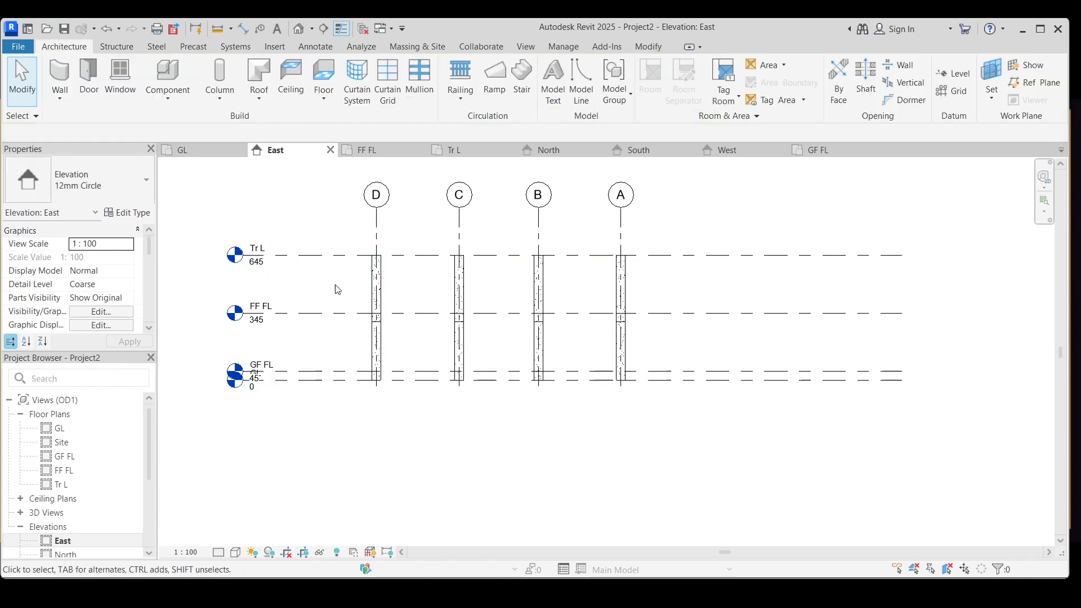
drag(322, 218, 700, 338)
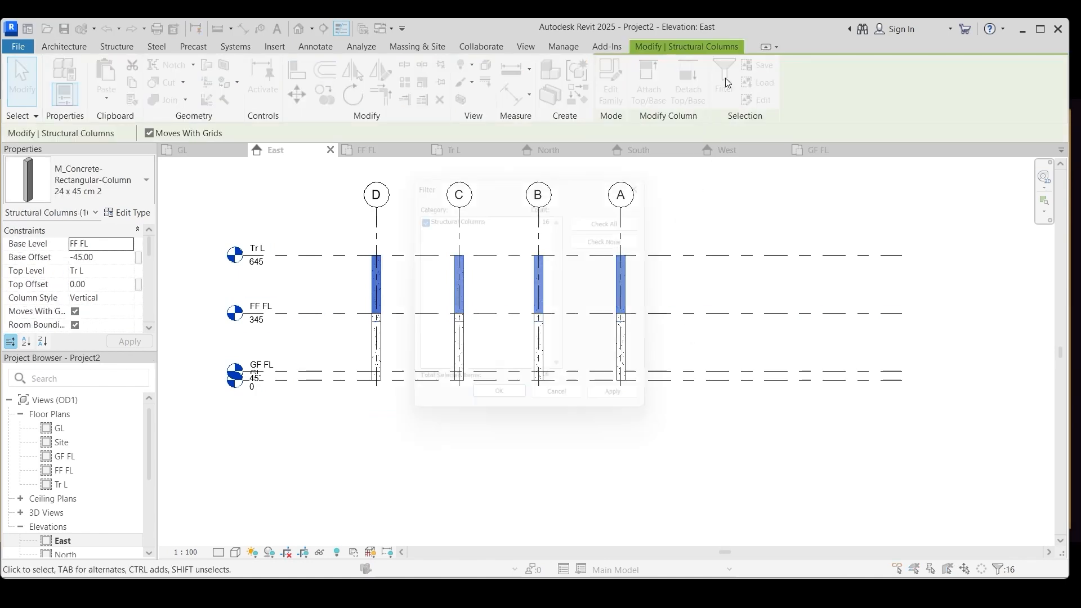
click(724, 79)
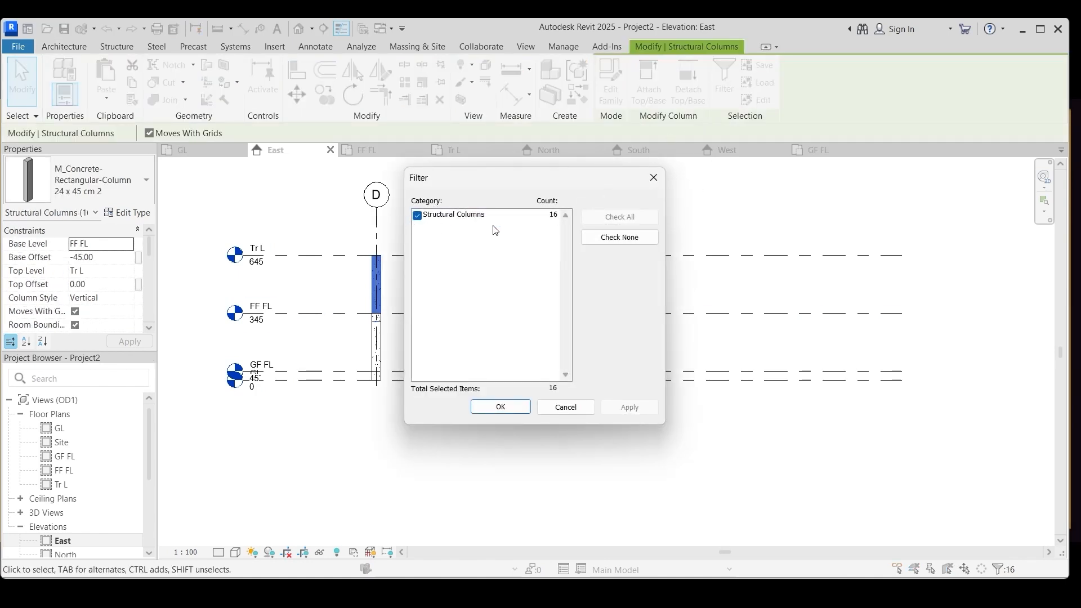
click(499, 407)
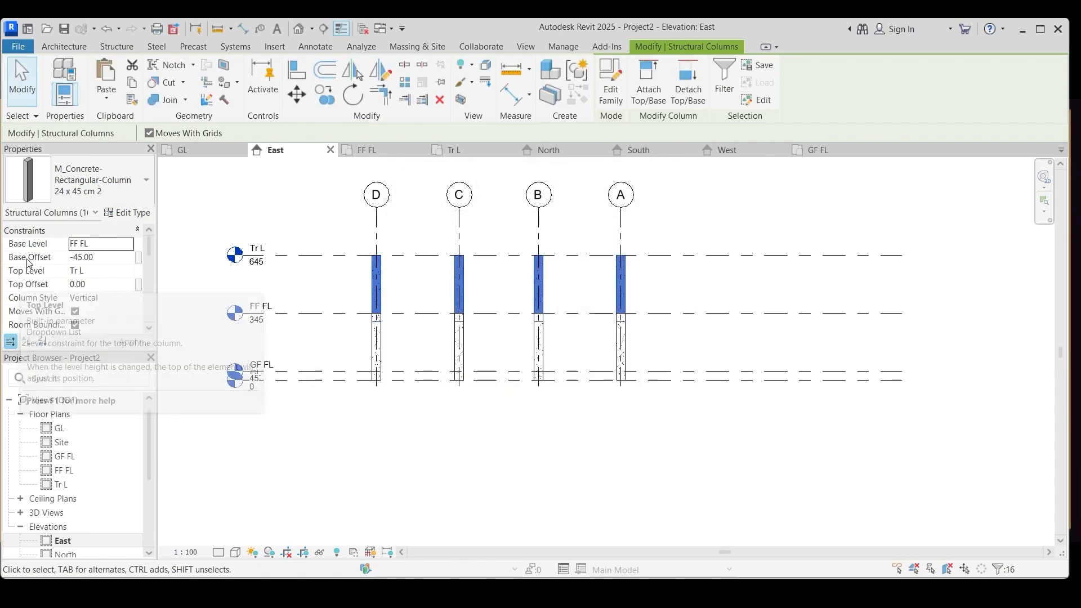
click(57, 260)
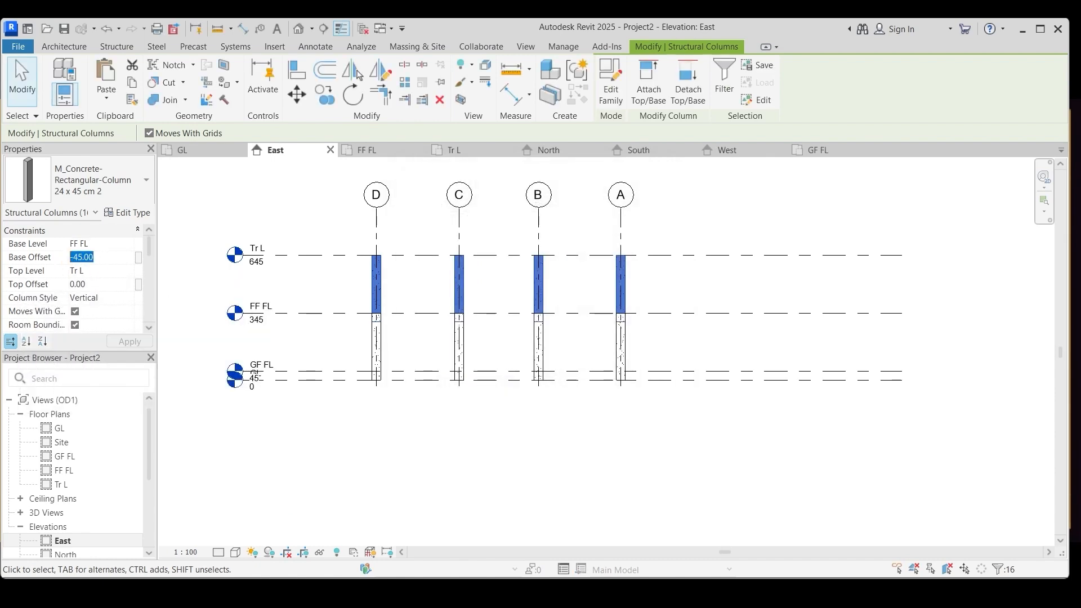
text(0)
click(381, 443)
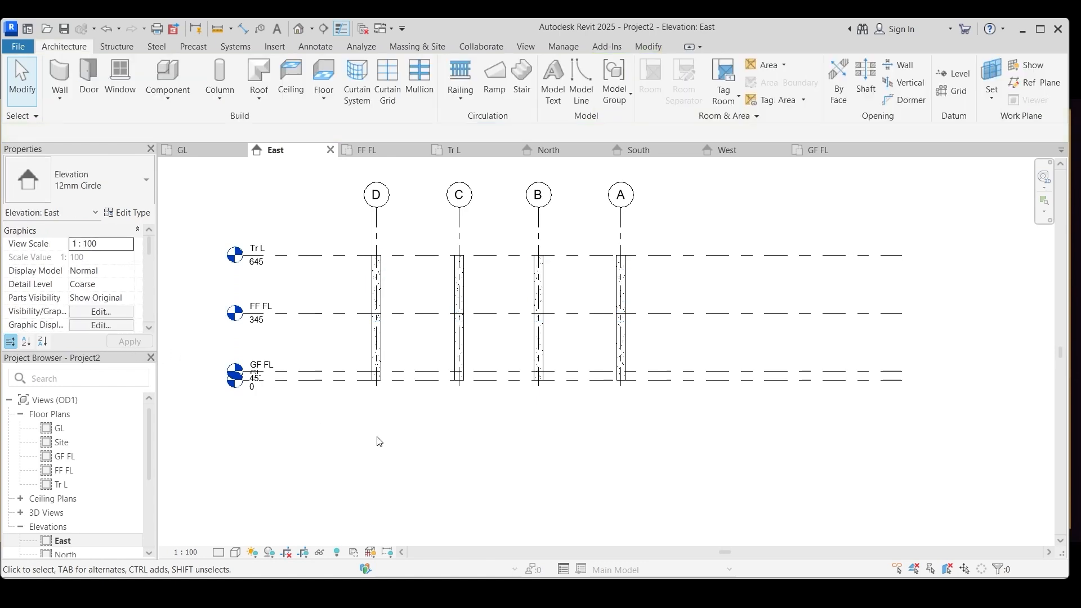
- Check the lower and upper columns along grids D, C and B in the East elevation
click(389, 293)
click(381, 345)
click(473, 286)
click(465, 342)
click(543, 332)
key(Escape)
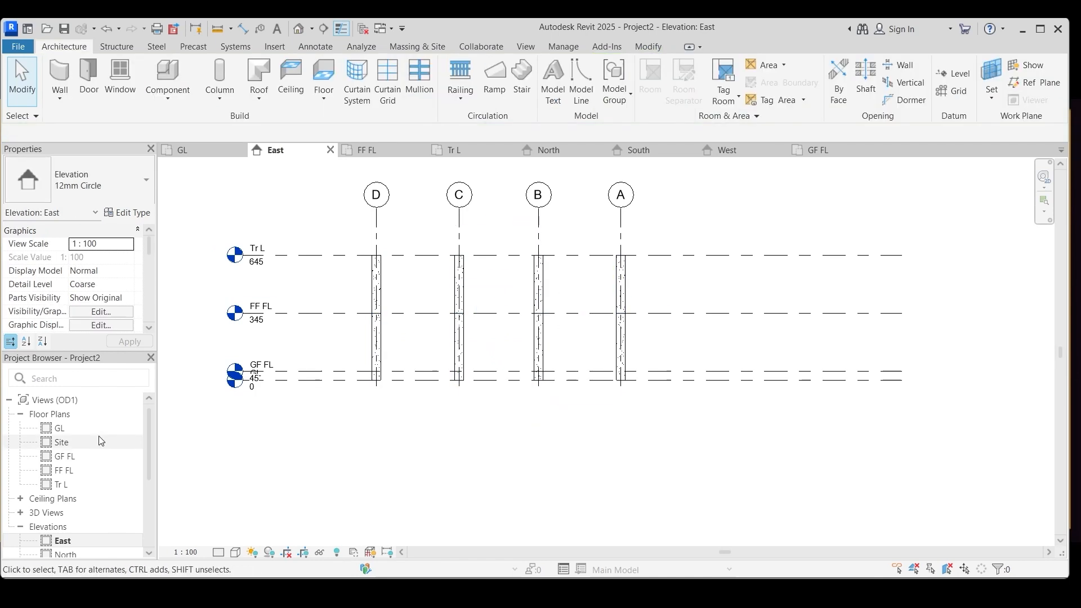
- In the GL floor plan, start the structural Beam command and load the M_Concrete-Rectangular Beam family from the India library's concrete beam folder
double_click(56, 428)
scroll(462, 336, up, 2)
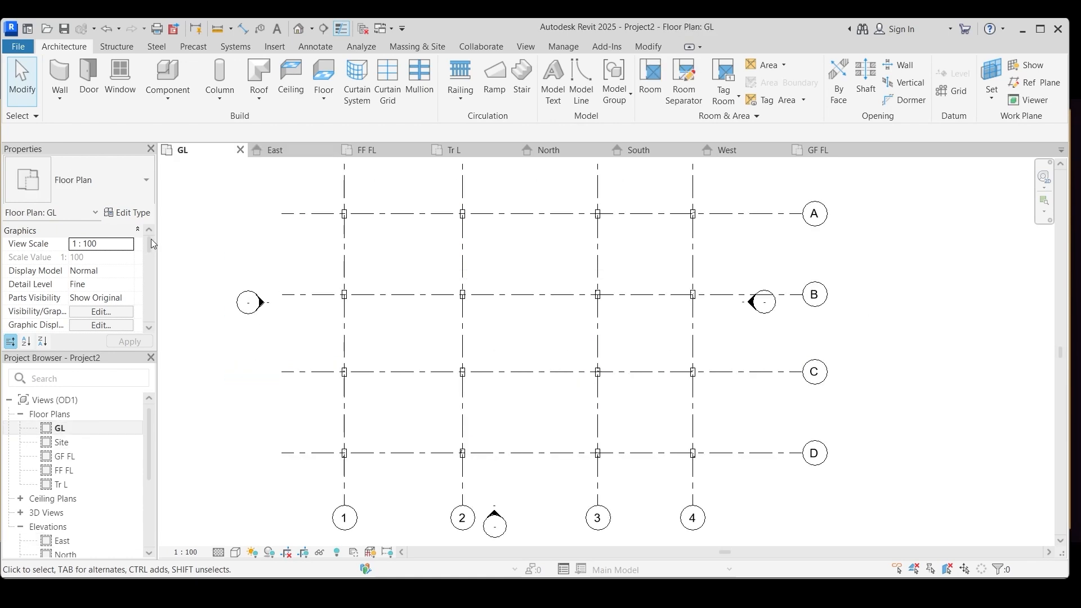
click(116, 46)
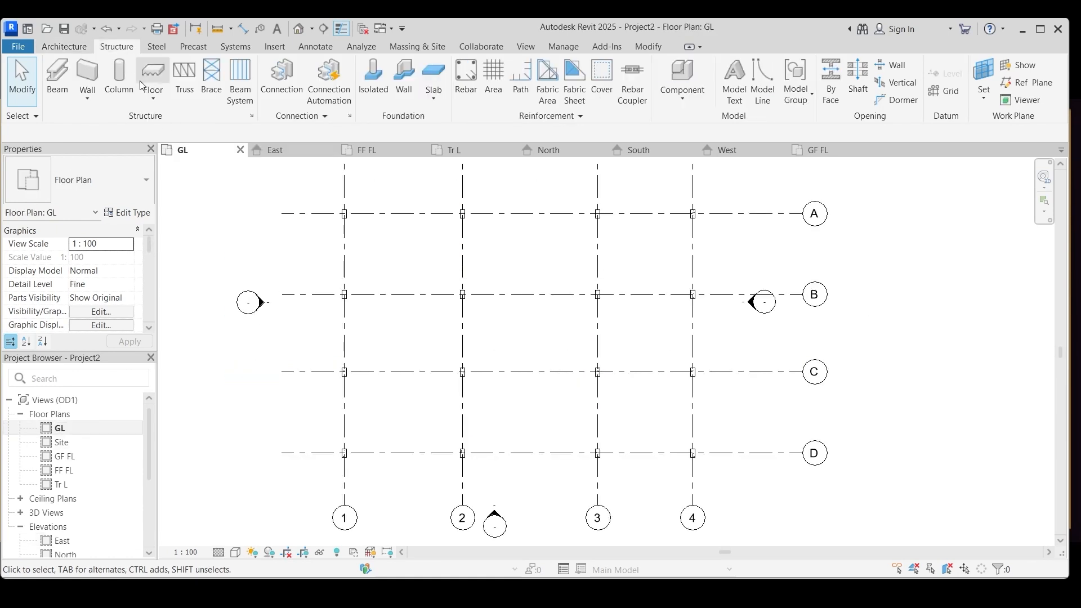
click(57, 76)
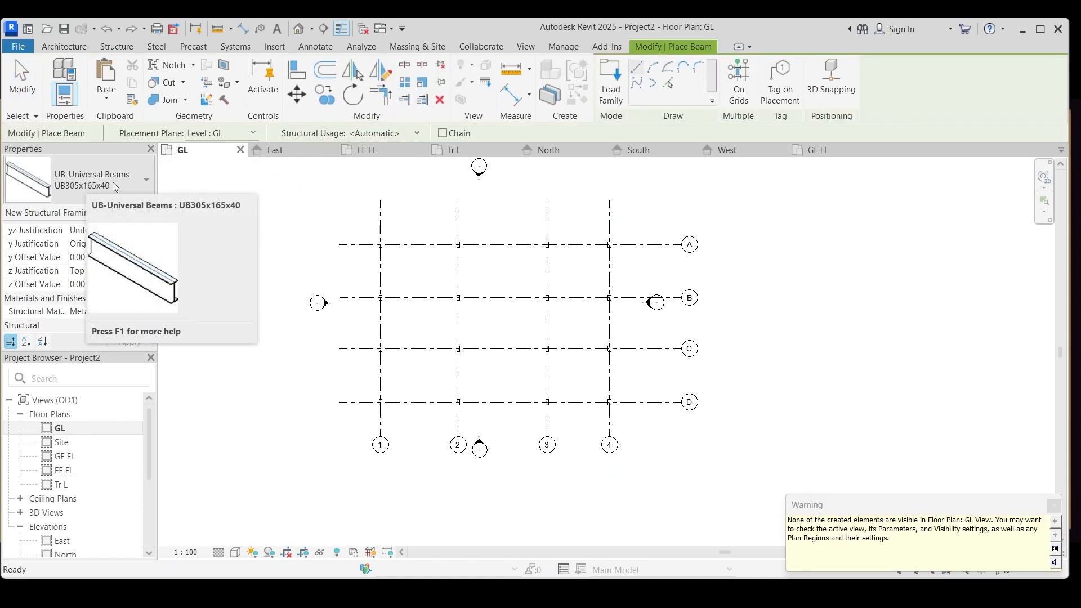
click(147, 181)
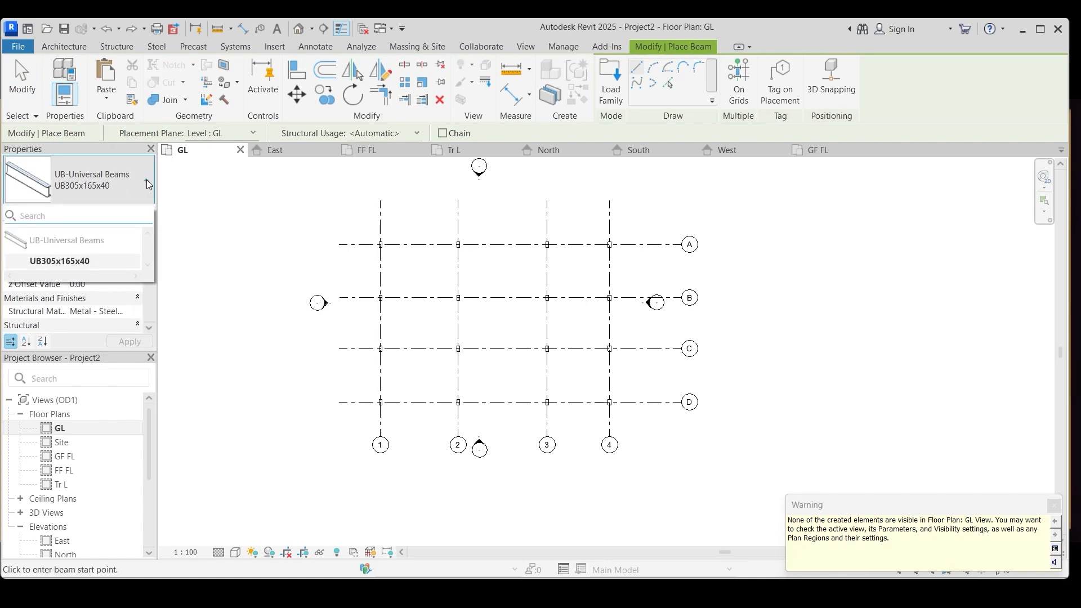
click(82, 191)
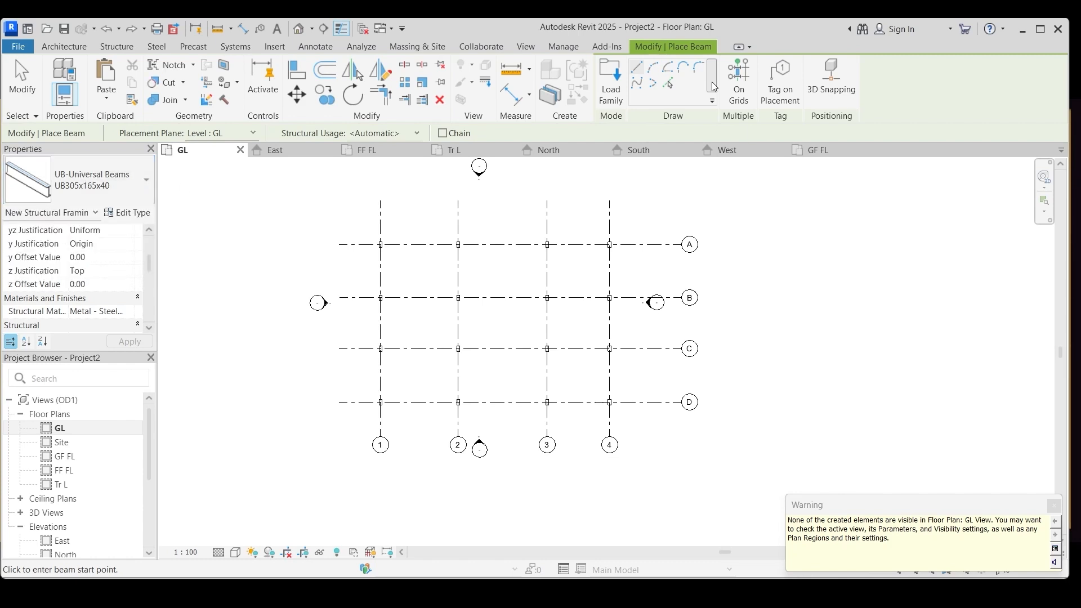
click(611, 79)
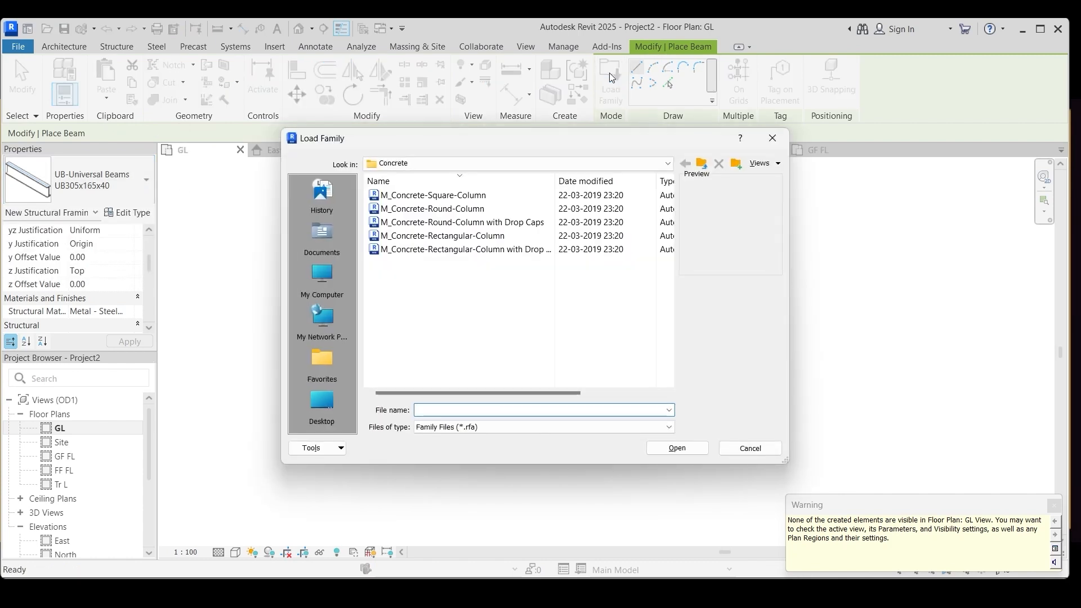
click(668, 164)
click(472, 273)
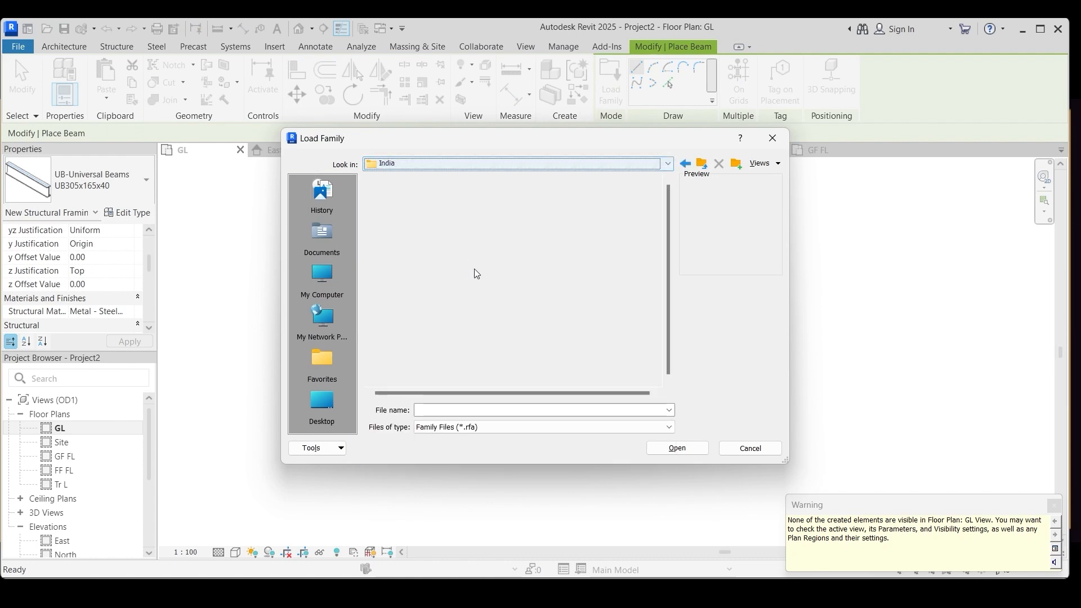
double_click(410, 283)
double_click(388, 250)
click(406, 223)
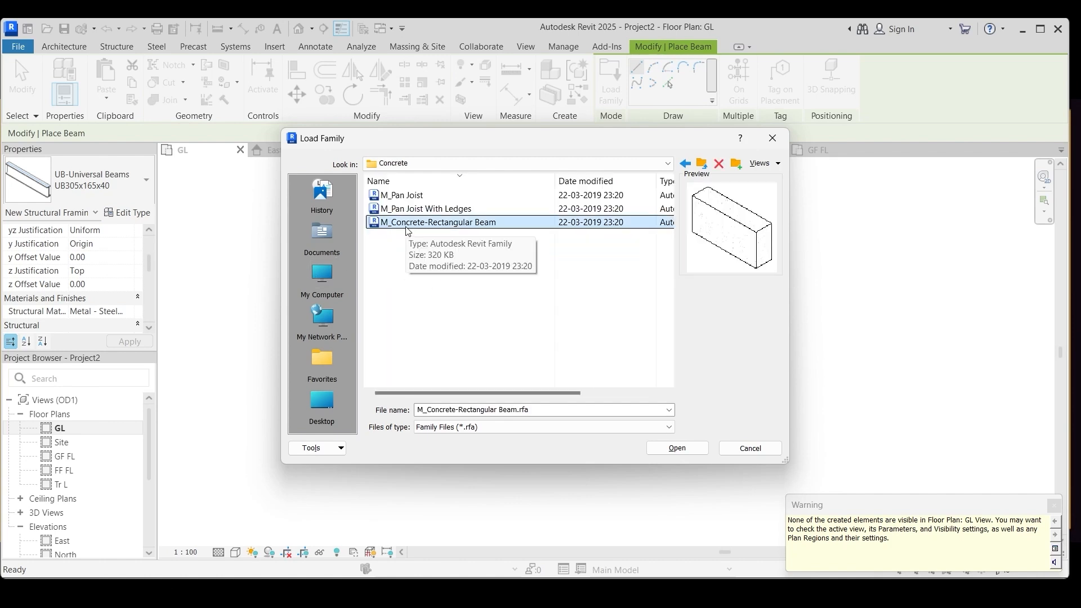
click(672, 450)
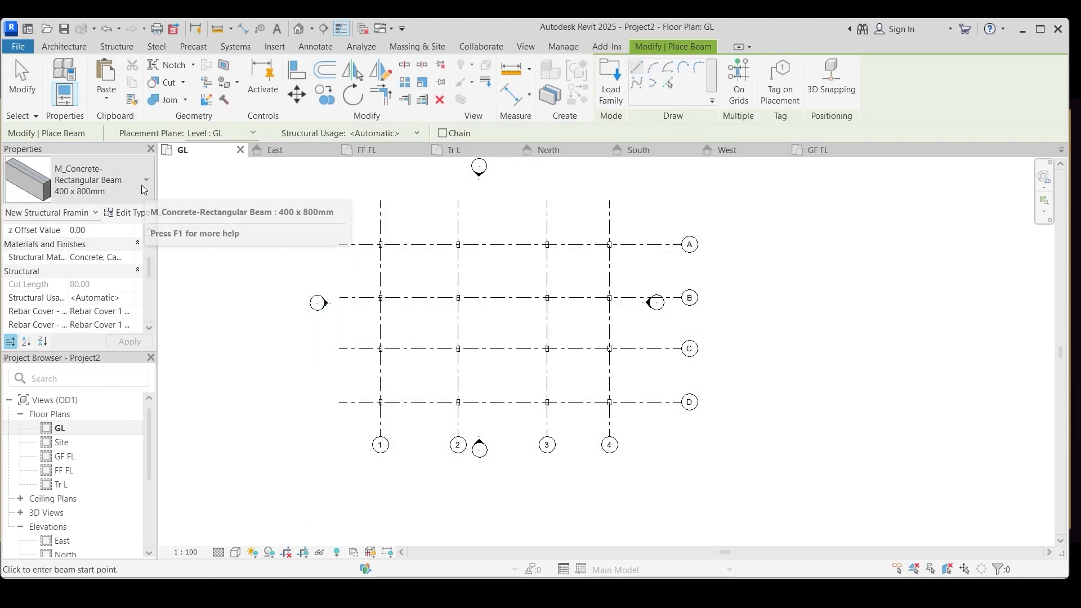
- Duplicate the 400 x 800mm beam type as 20 x 50c m 2 and set b to 20 and h to 50
click(130, 212)
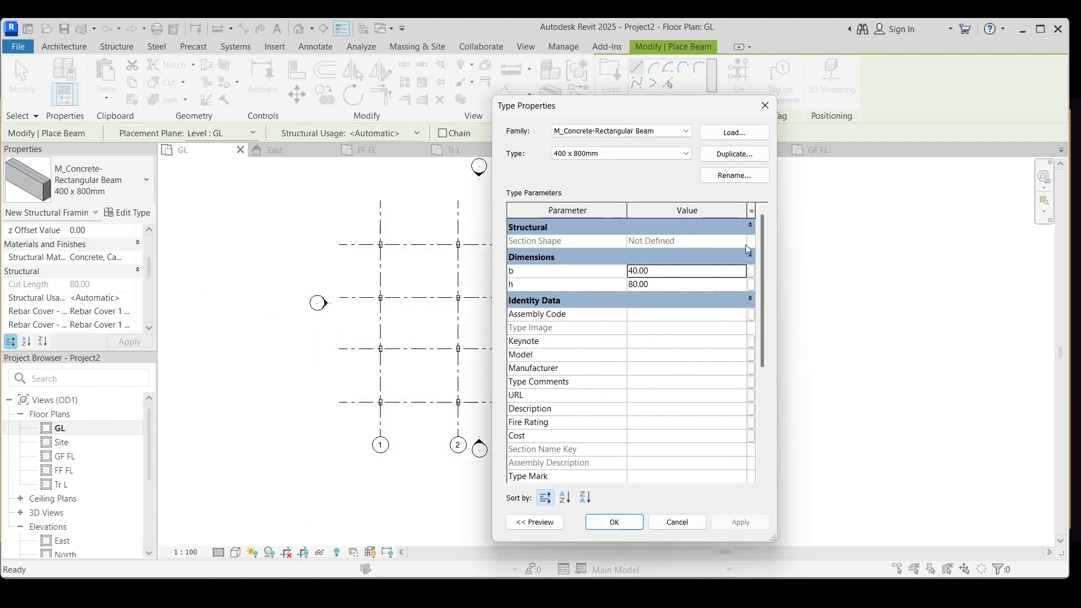
click(750, 155)
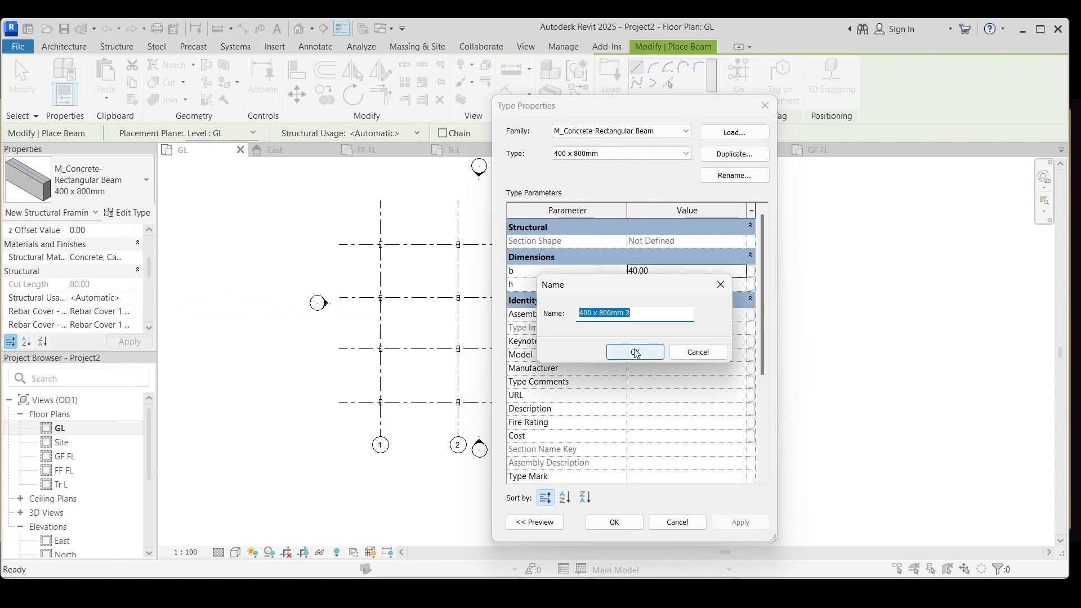
click(588, 313)
key(BackSpace)
key(BackSpace)
text(2)
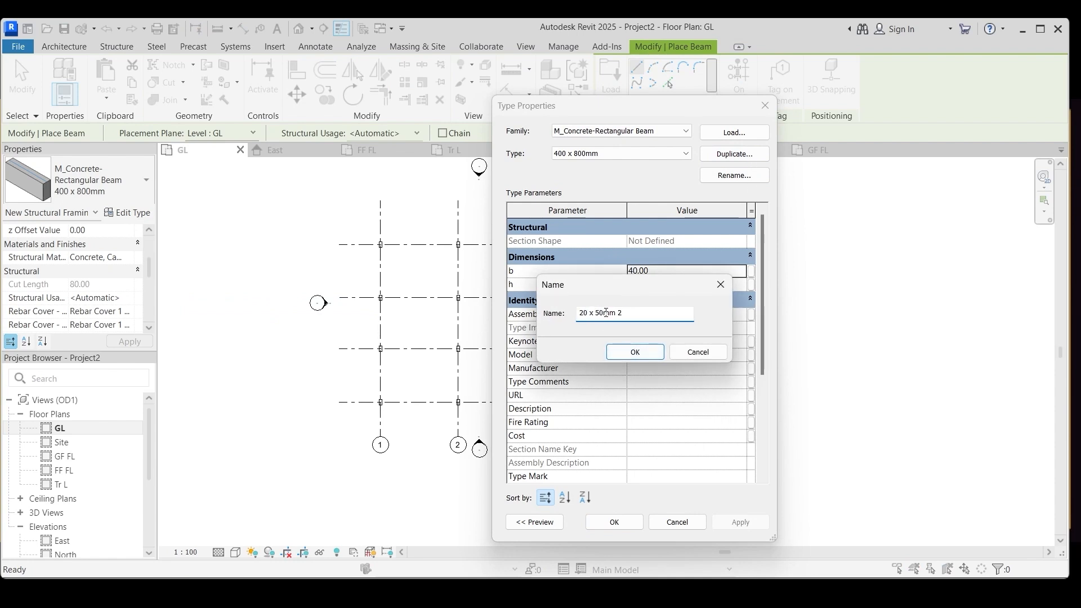
click(631, 352)
click(660, 271)
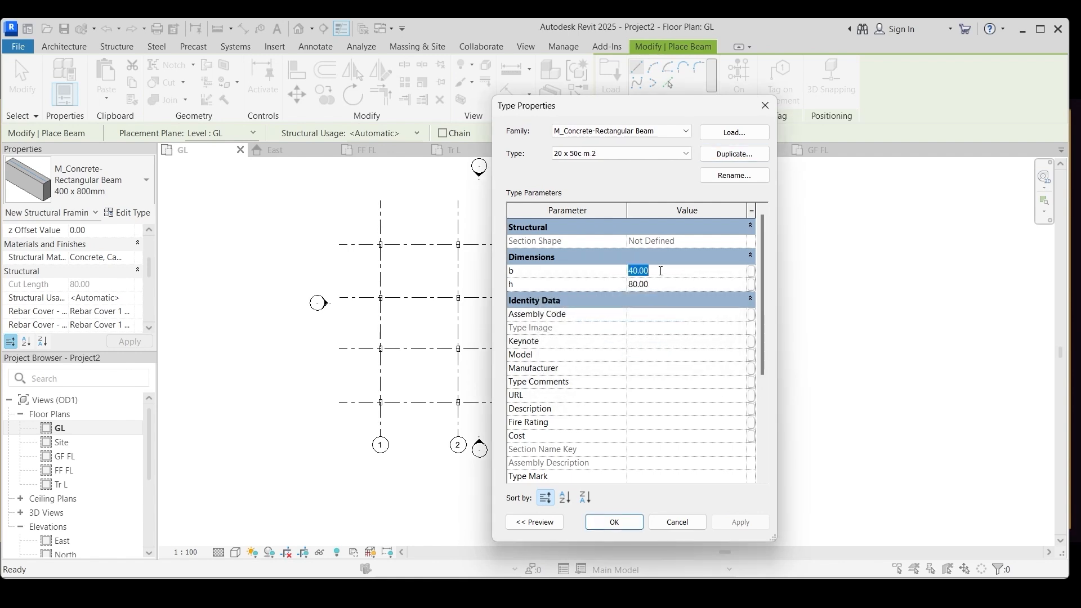
click(667, 285)
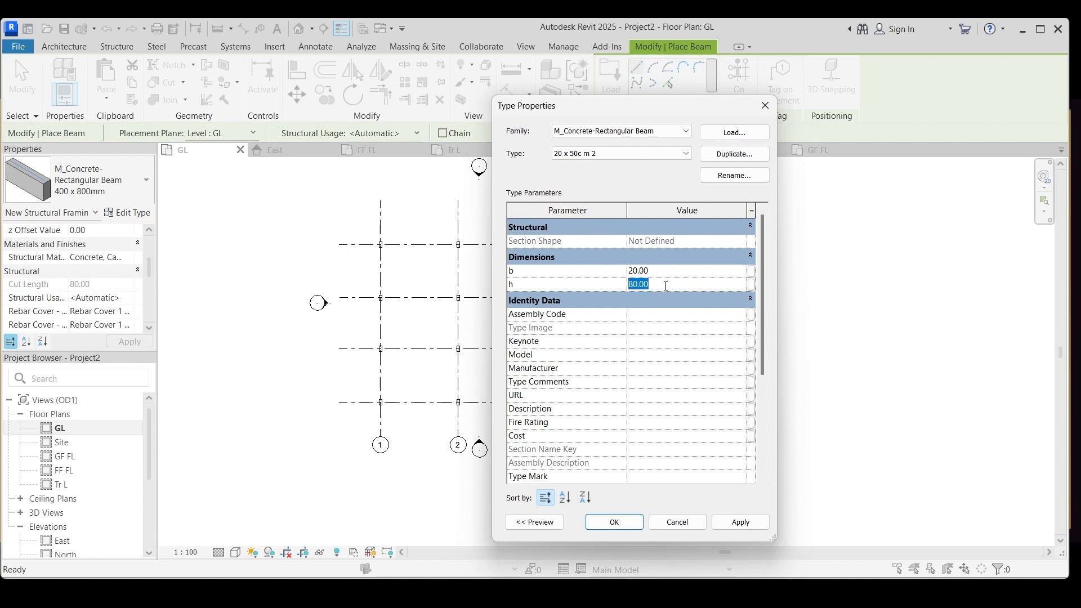
click(614, 522)
- Place a 20 x 50c m 2 beam along grid A between the columns at grids 1 and 2 on GL
scroll(372, 241, up, 5)
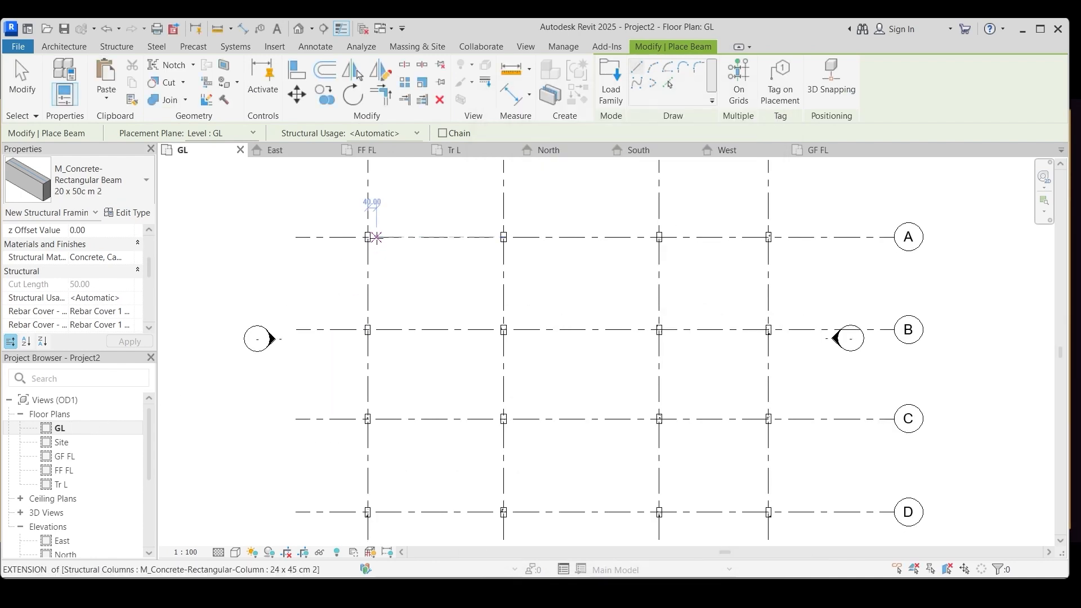
click(361, 234)
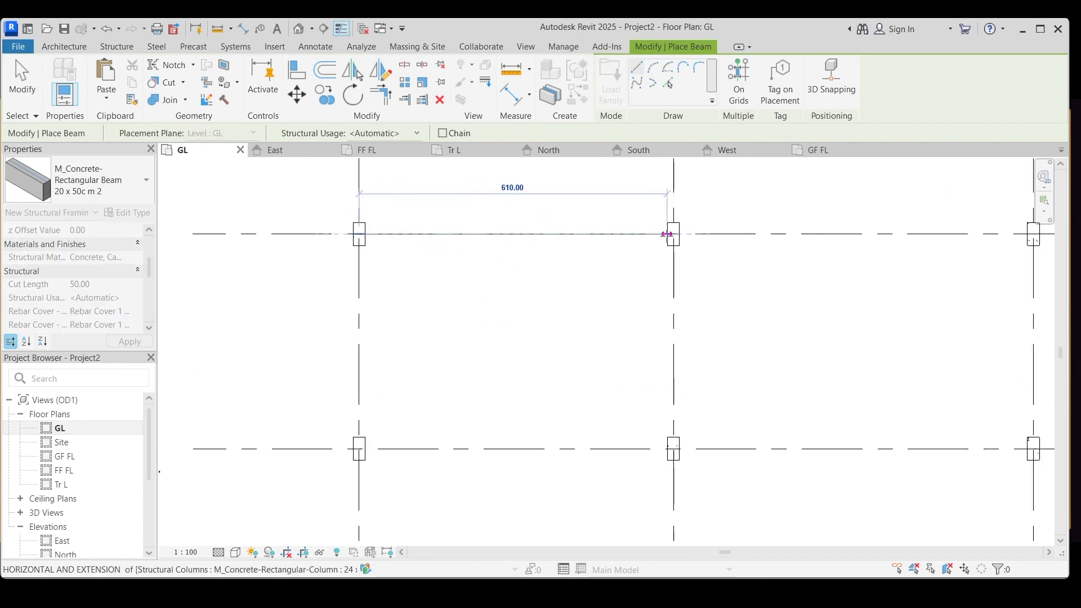
click(673, 234)
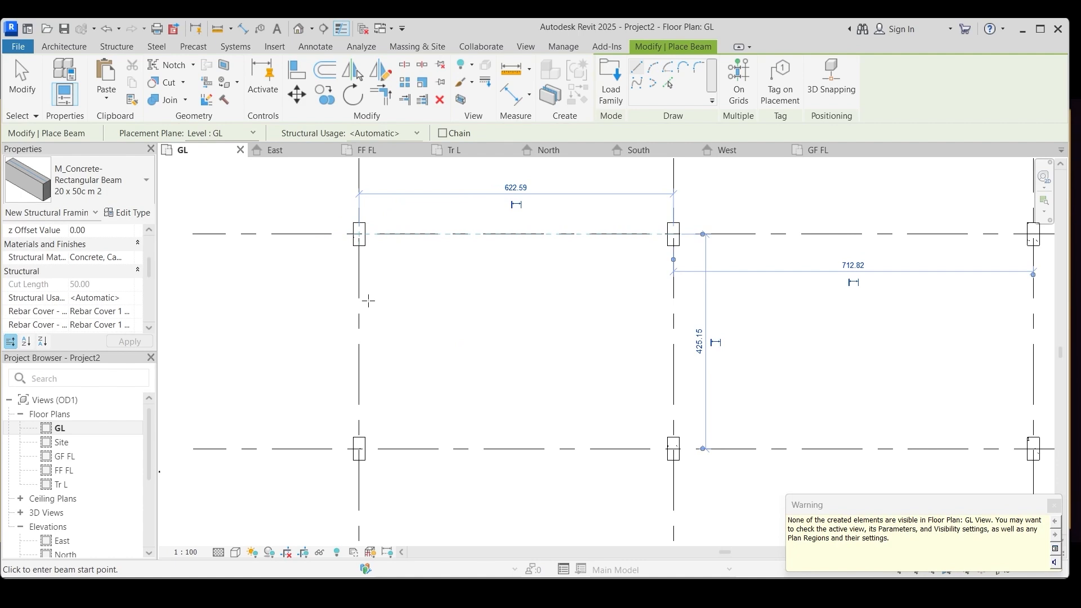
key(Escape)
key(Escape)
- Set the view depth offset in the GL floor plan's view range to -120
drag(147, 274, 149, 285)
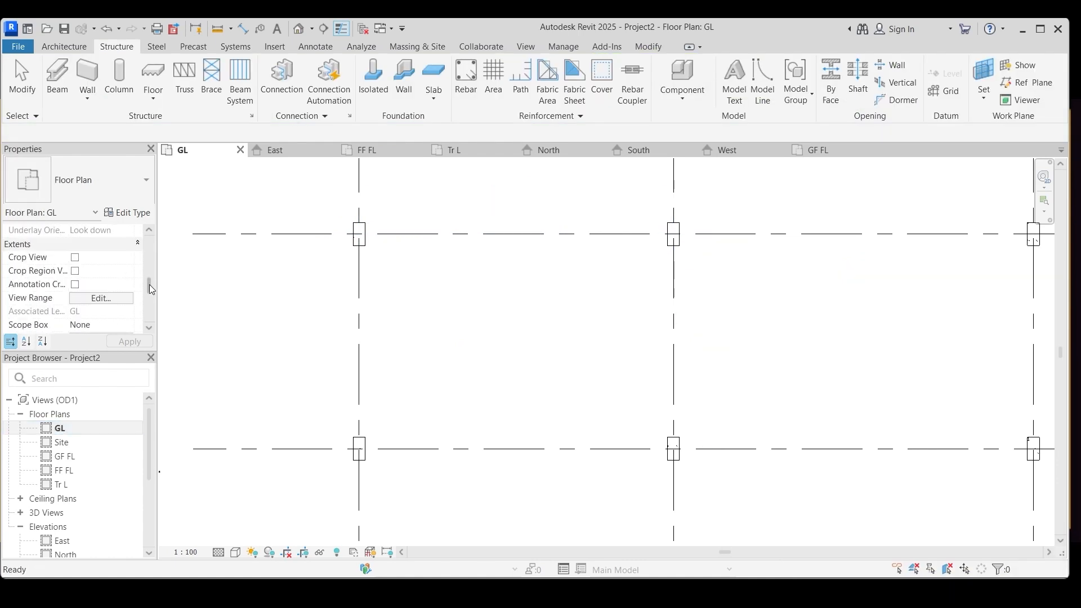
click(100, 298)
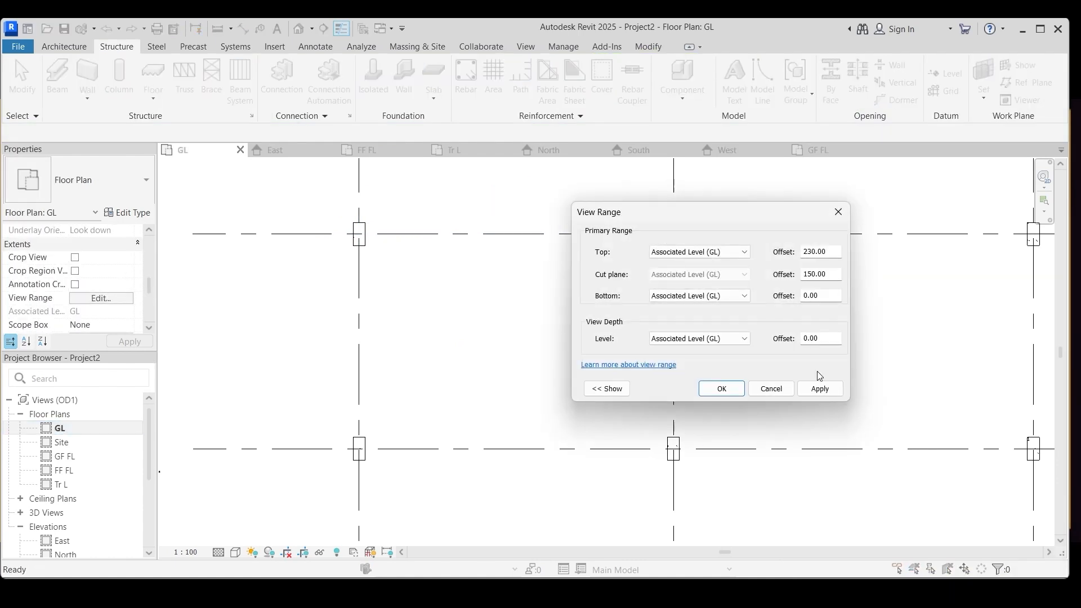
click(826, 338)
click(819, 389)
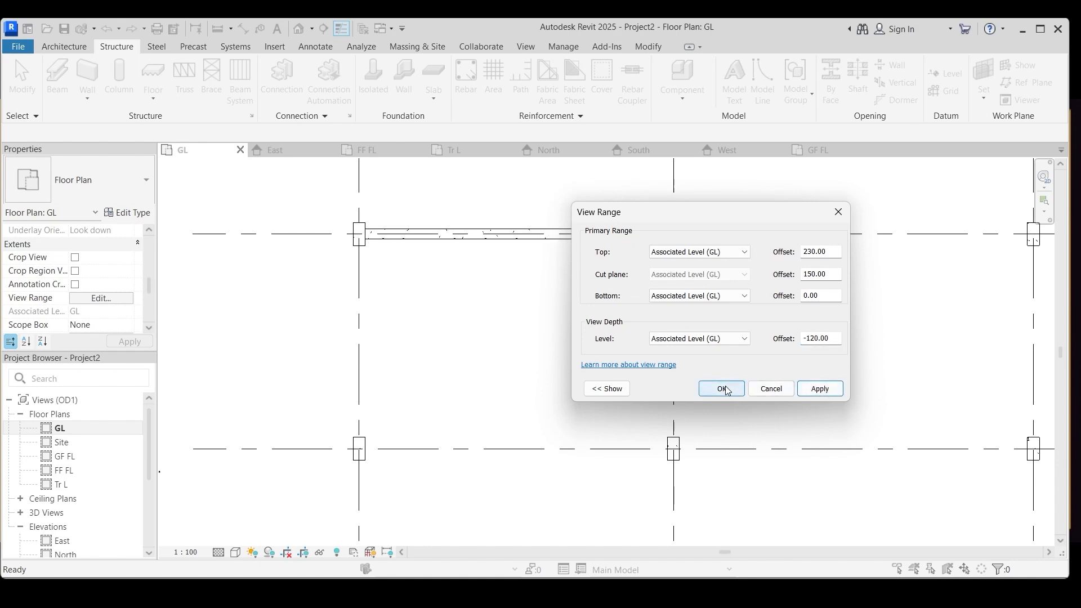
click(722, 389)
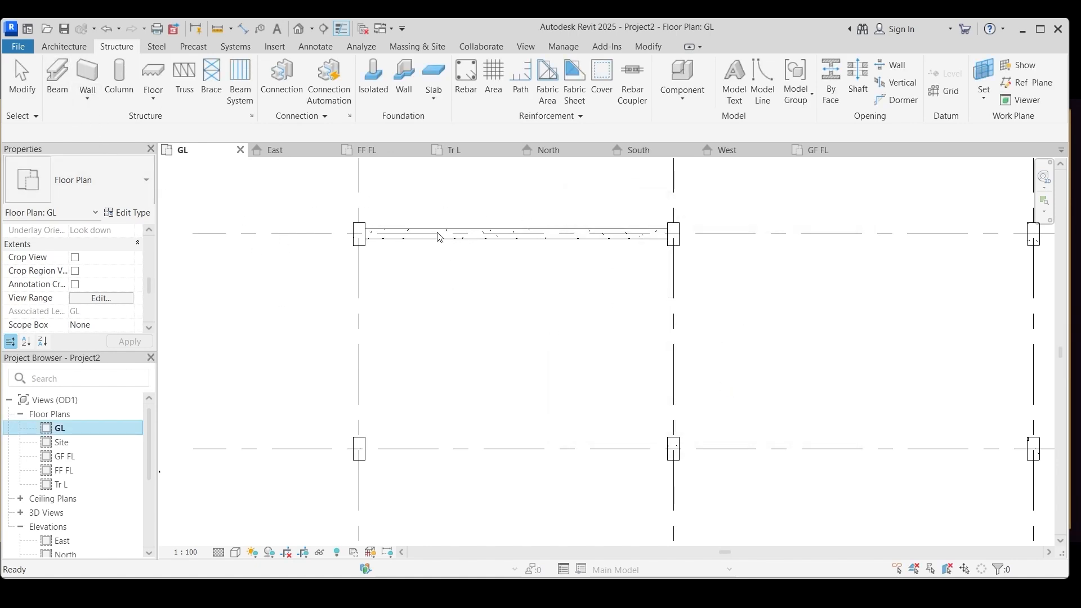
- Create a similar beam along grid A between the columns at grids 2 and 3 on GL
key(c)
click(476, 239)
key(c)
key(s)
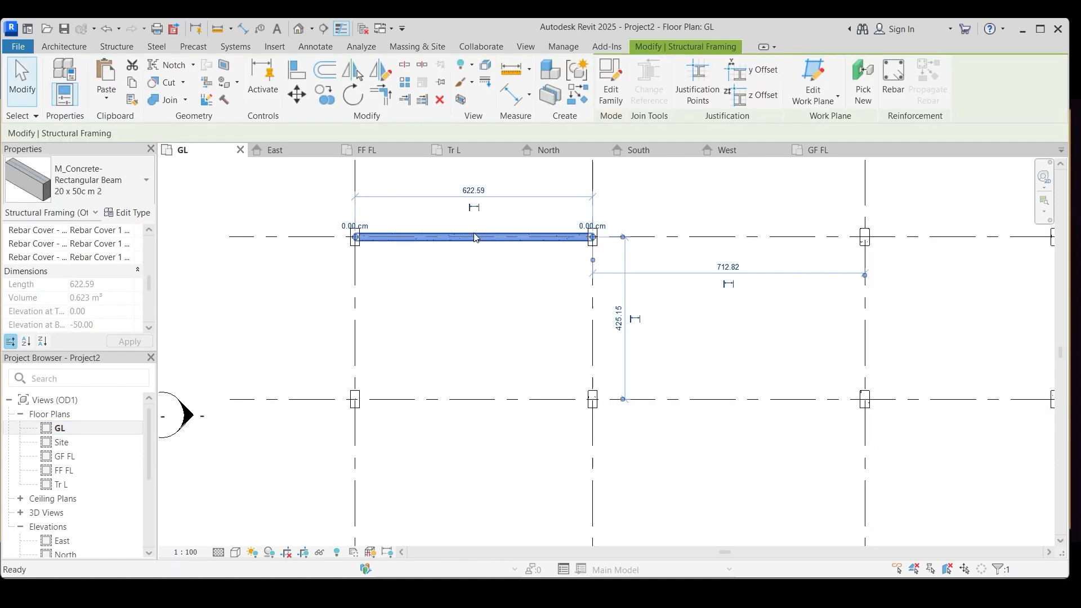
click(593, 237)
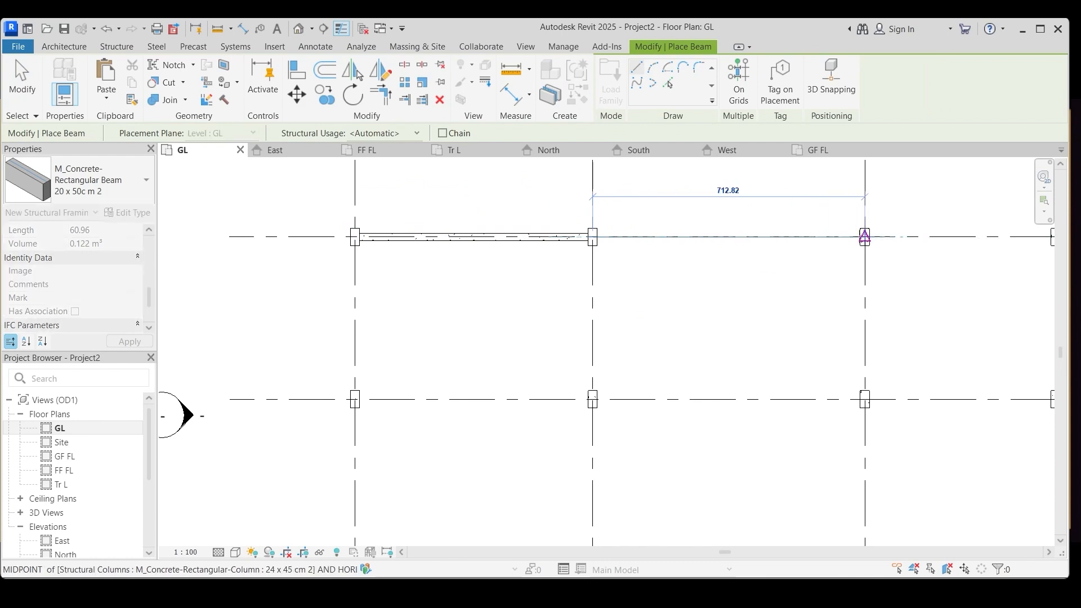
click(865, 236)
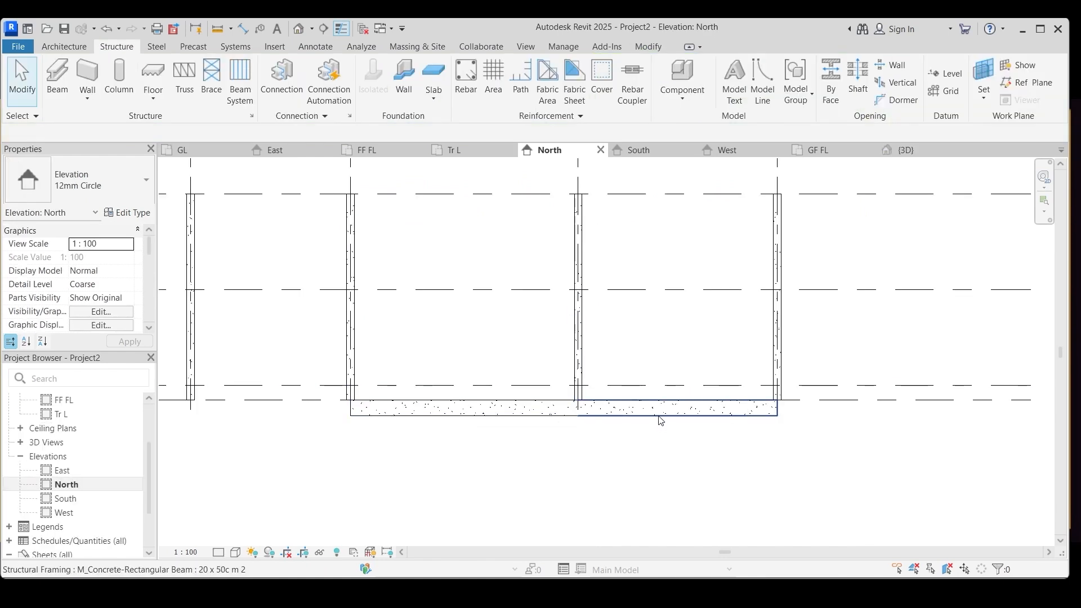
- Inspect the position of the two GL beams relative to the column bases in the North elevation
click(411, 413)
key(Escape)
click(457, 415)
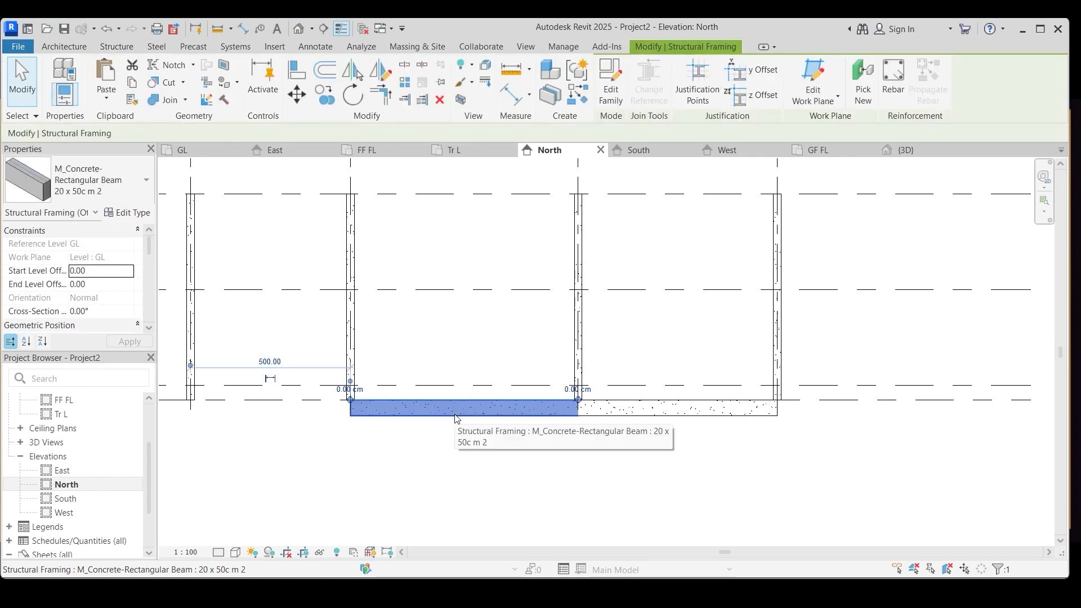
key(Escape)
scroll(80, 476, up, 3)
- Place two 20 x 50c m 2 beams on GF FL along grid A, spanning columns 1–2 and 2–3
double_click(84, 456)
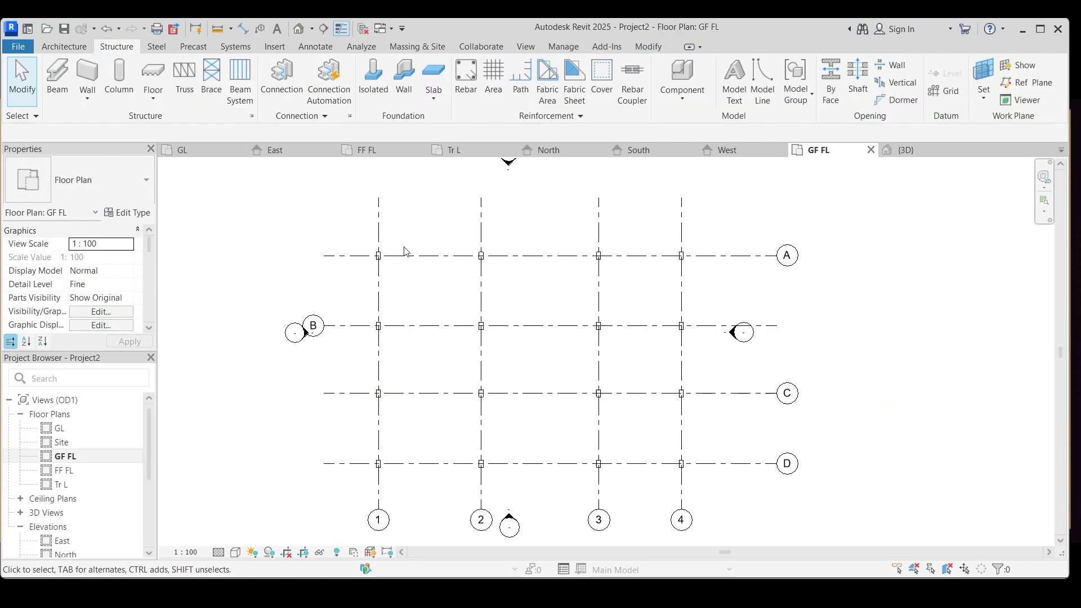
click(57, 82)
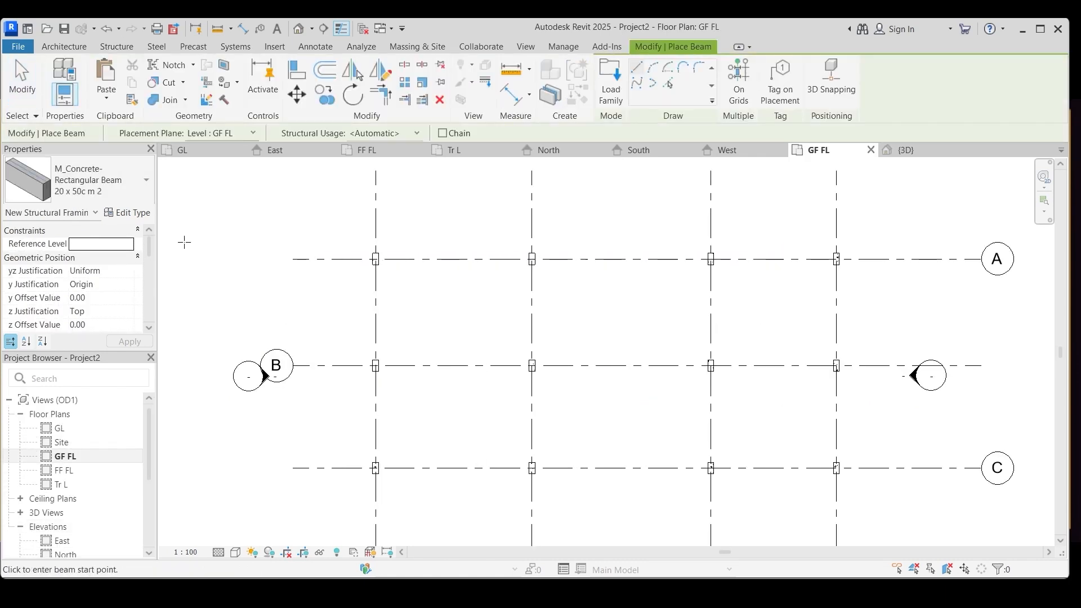
scroll(396, 259, up, 3)
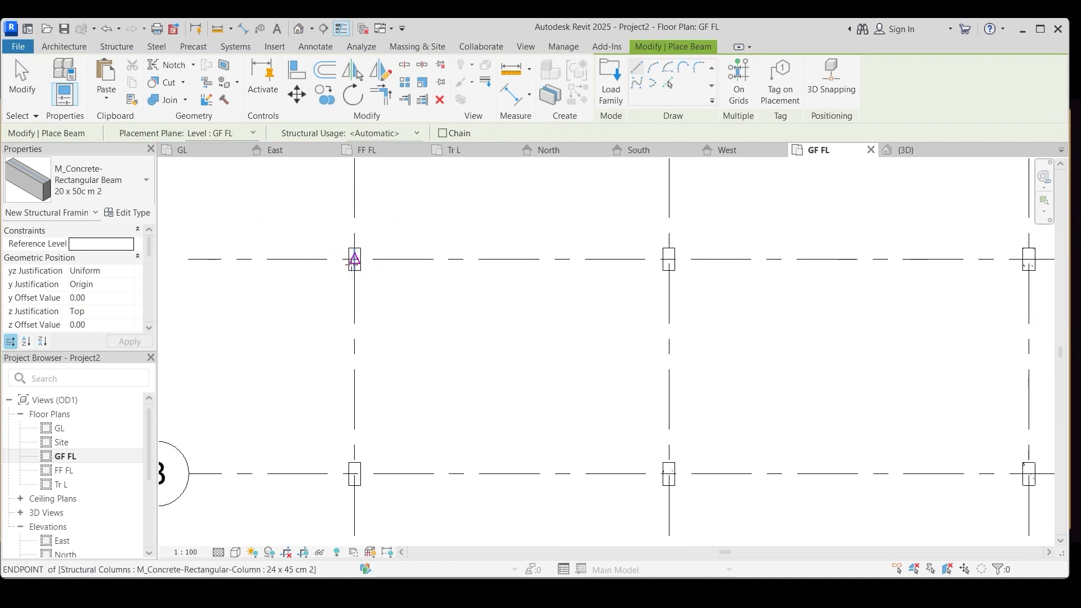
click(354, 258)
click(669, 258)
scroll(183, 294, down, 1)
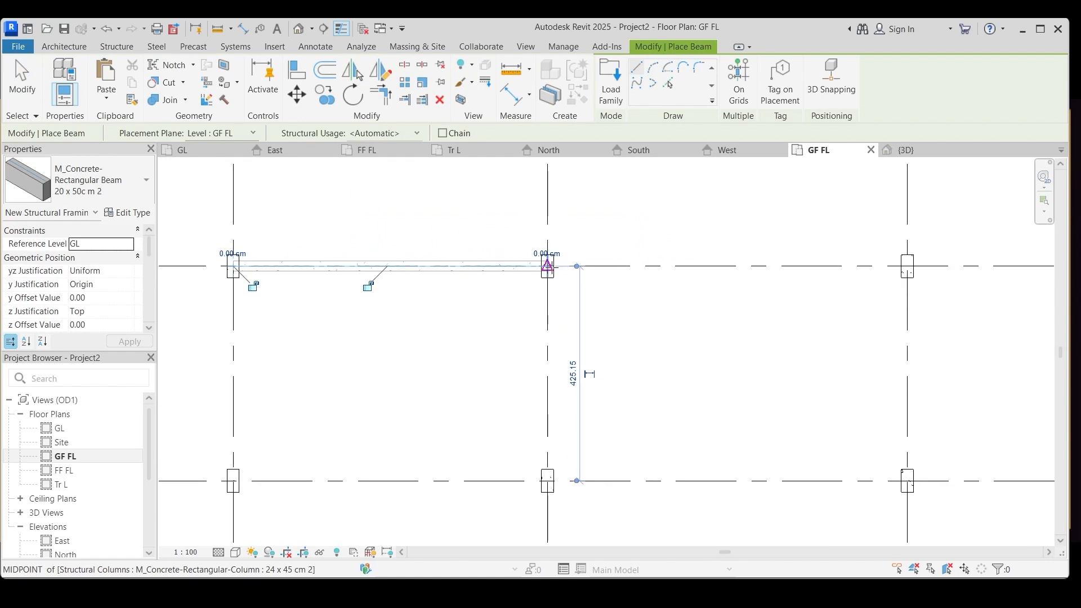
click(548, 267)
scroll(541, 266, up, 1)
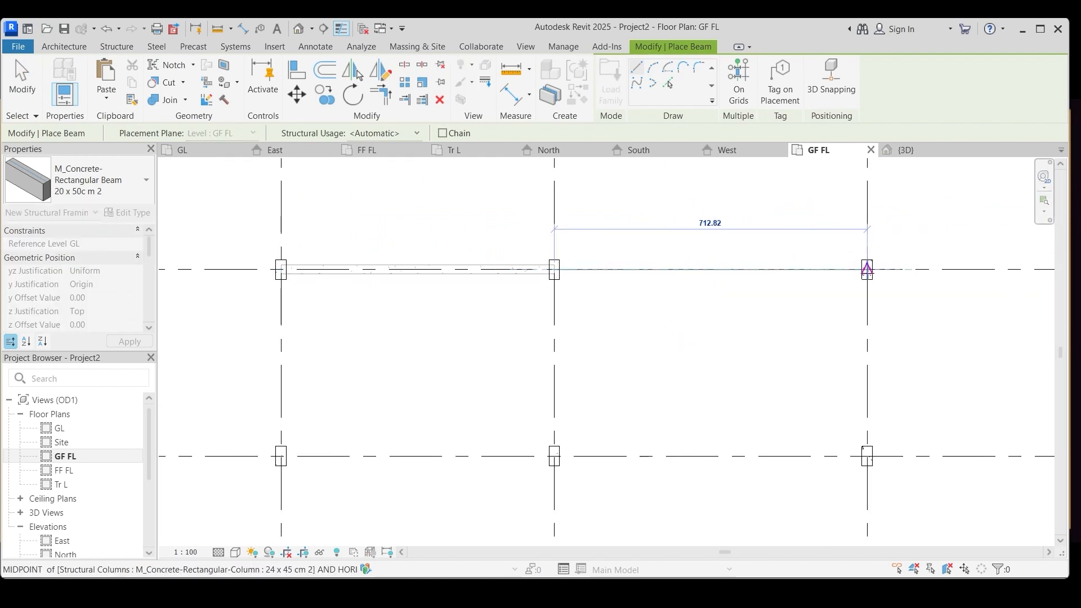
click(867, 269)
key(Escape)
key(Escape)
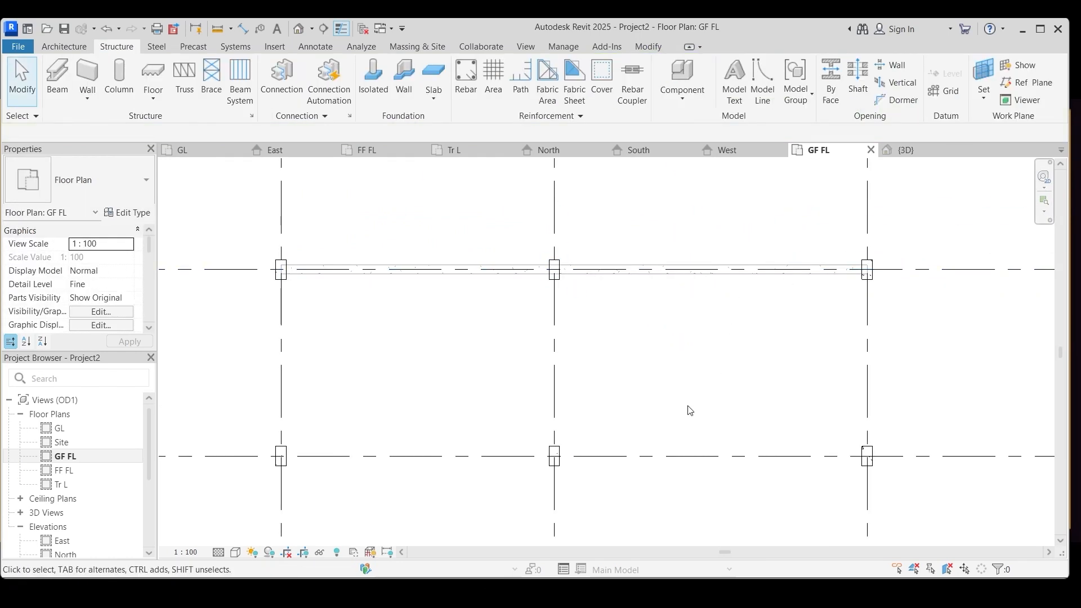
- Inspect the position of the two GF FL beams relative to the levels and columns in the North elevation
scroll(73, 450, down, 3)
double_click(66, 425)
scroll(350, 388, up, 1)
click(380, 394)
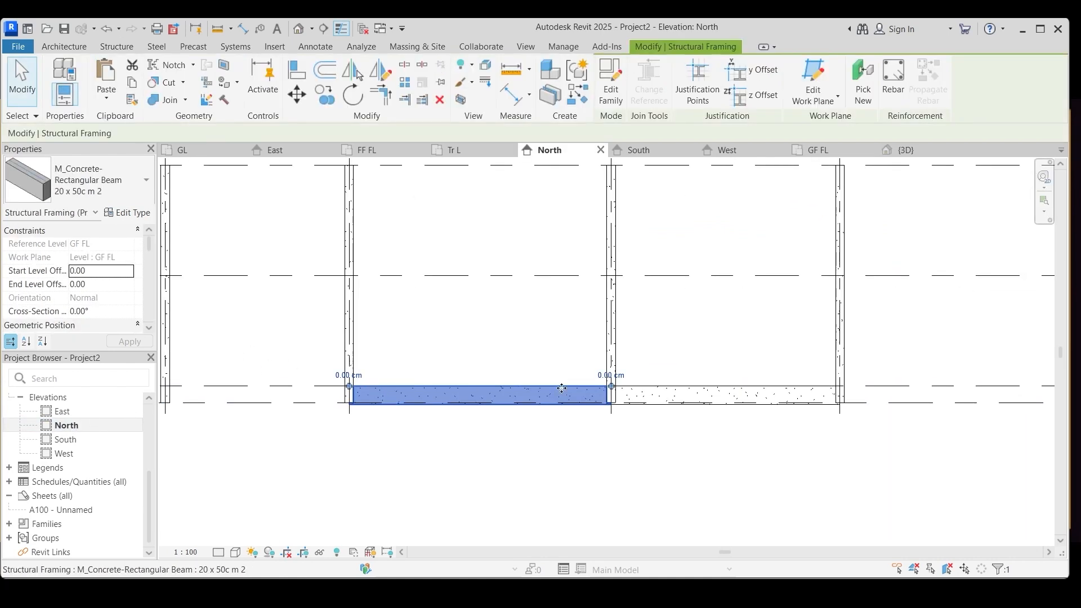
click(714, 392)
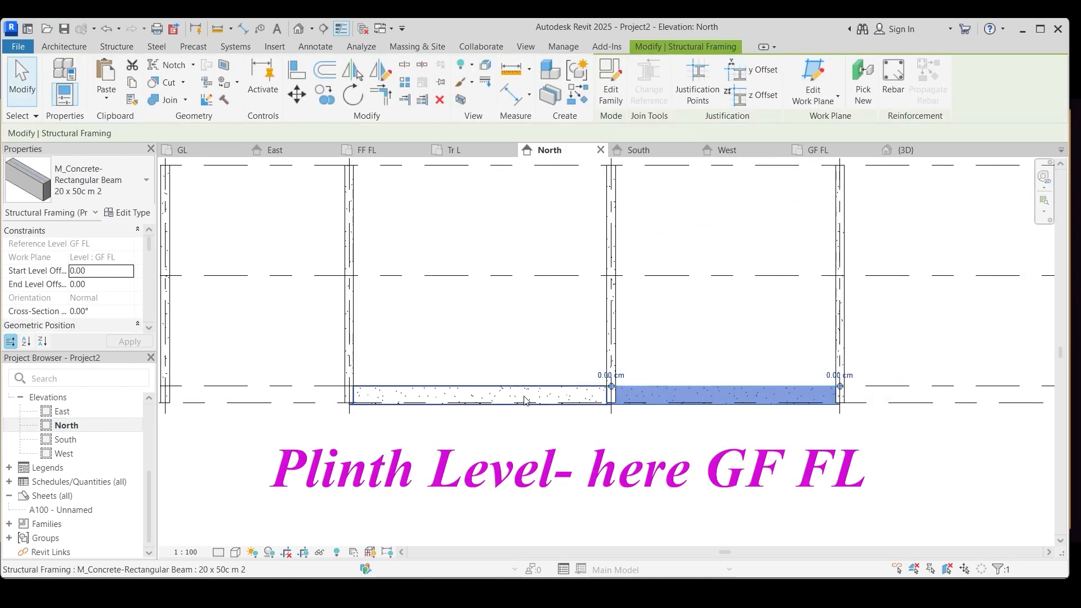
key(Escape)
- Delete both GF FL beams in the North elevation
click(457, 391)
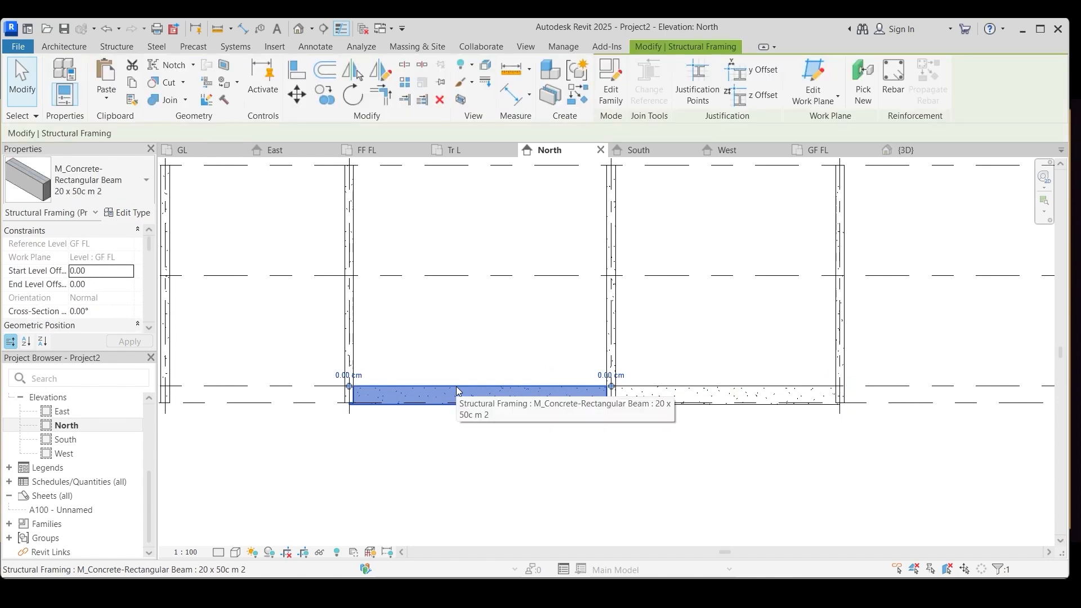
key(Delete)
click(671, 394)
key(Delete)
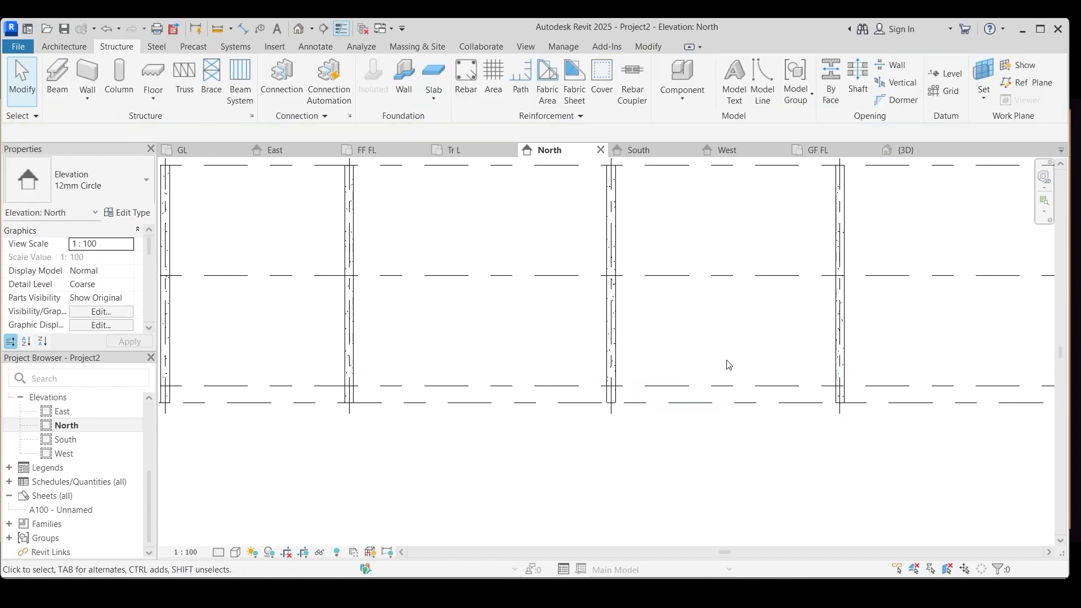
- Place 20 x 50c m 2 beams on GF FL along all grid lines A to D and 1 to 4 using On Grids
scroll(66, 442, up, 3)
double_click(63, 456)
scroll(572, 362, down, 4)
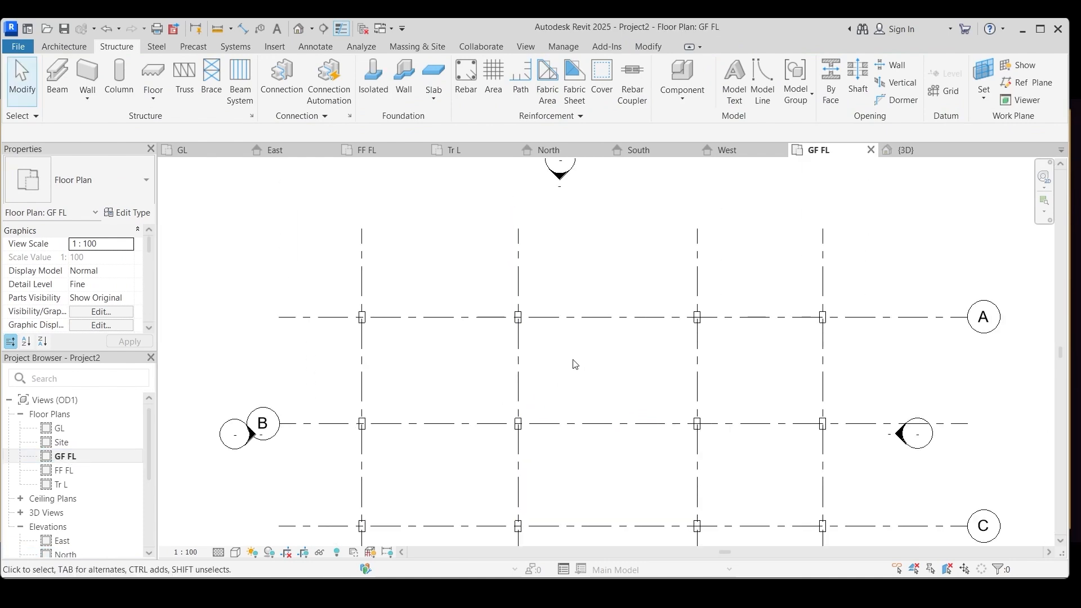
click(56, 76)
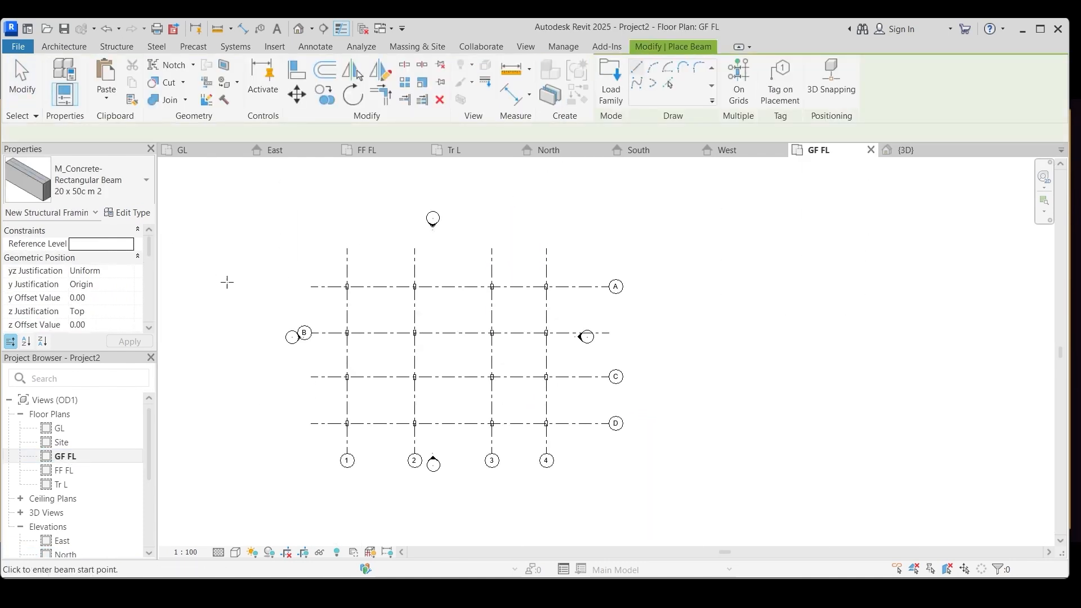
click(739, 78)
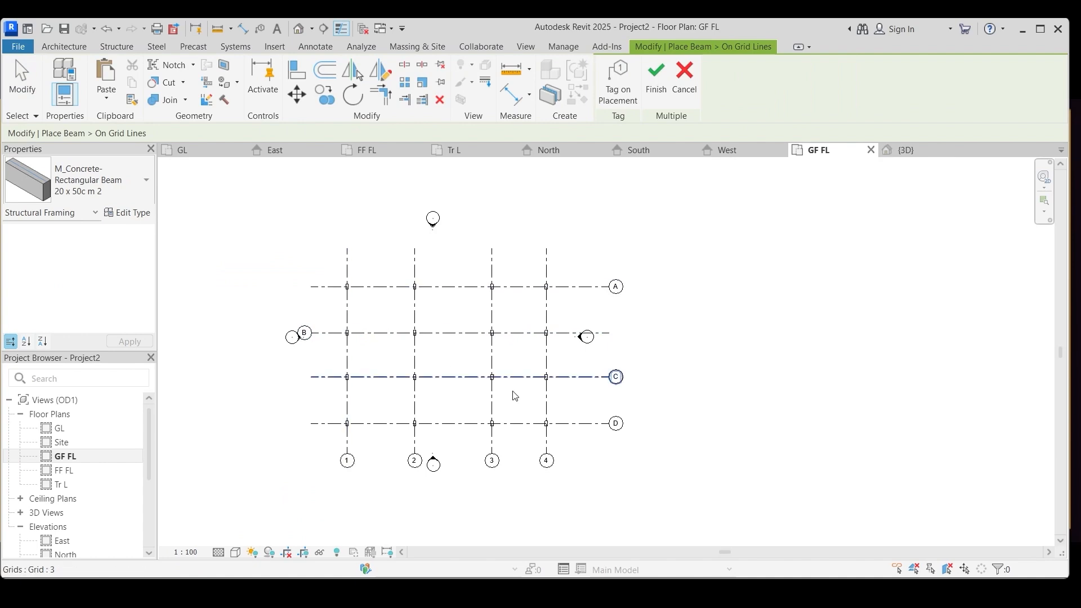
drag(581, 448, 561, 257)
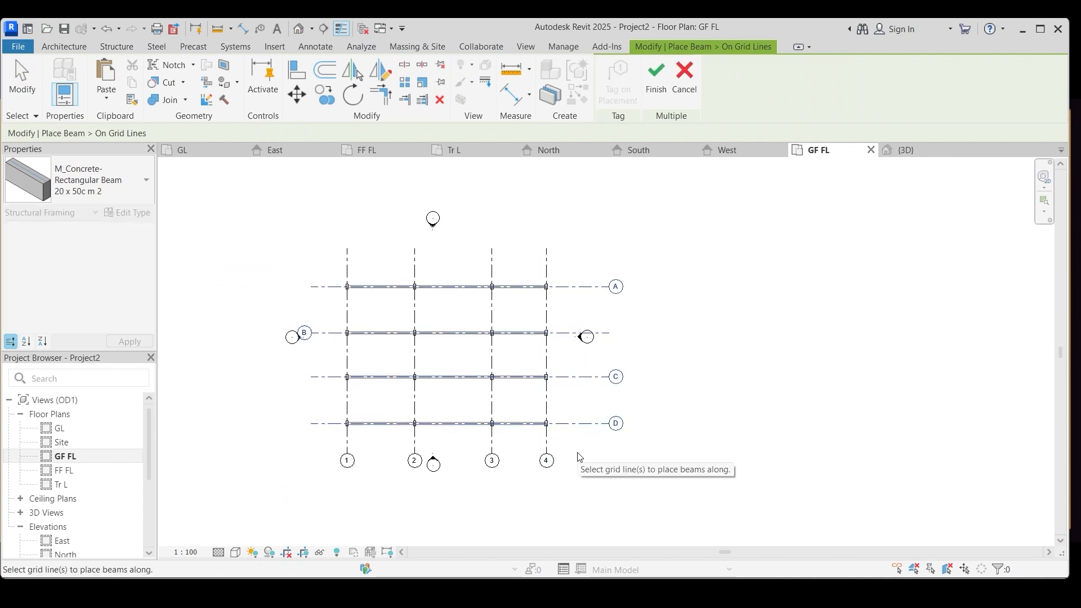
drag(573, 445, 325, 439)
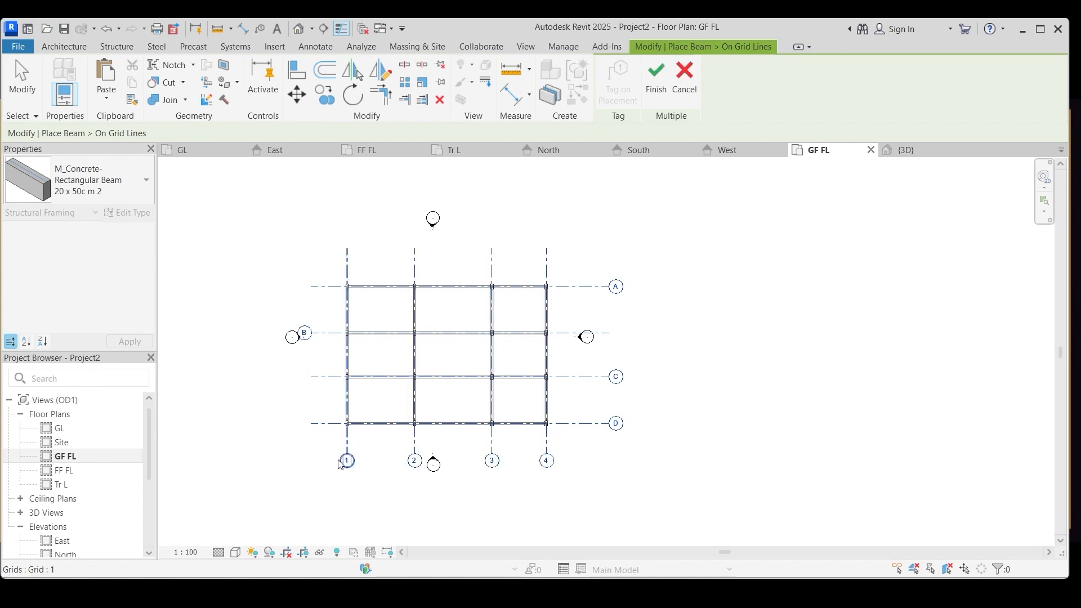
click(657, 78)
scroll(445, 428, up, 4)
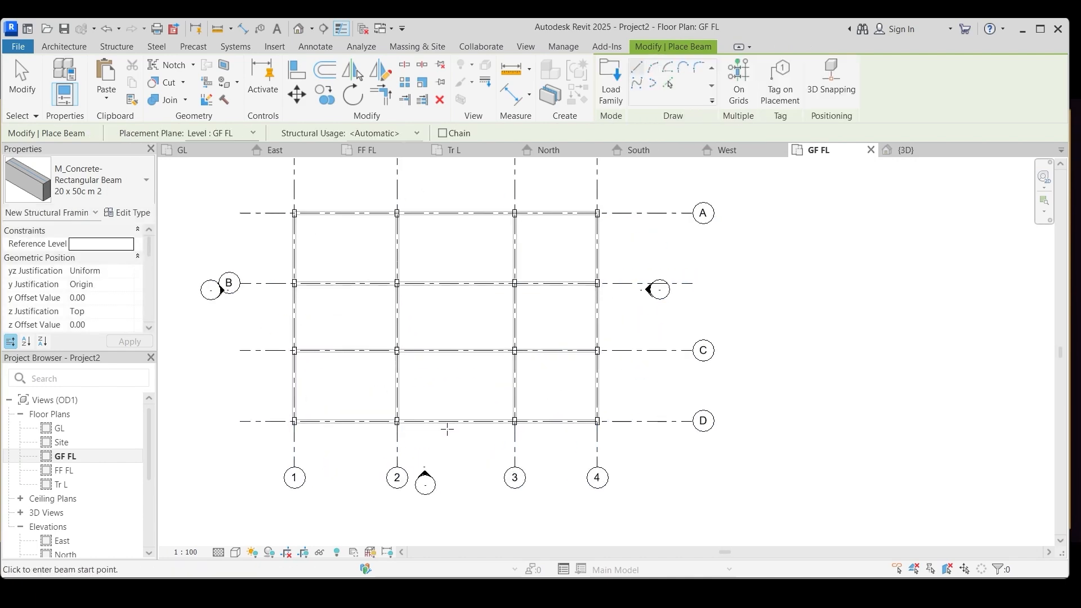
scroll(356, 457, down, 1)
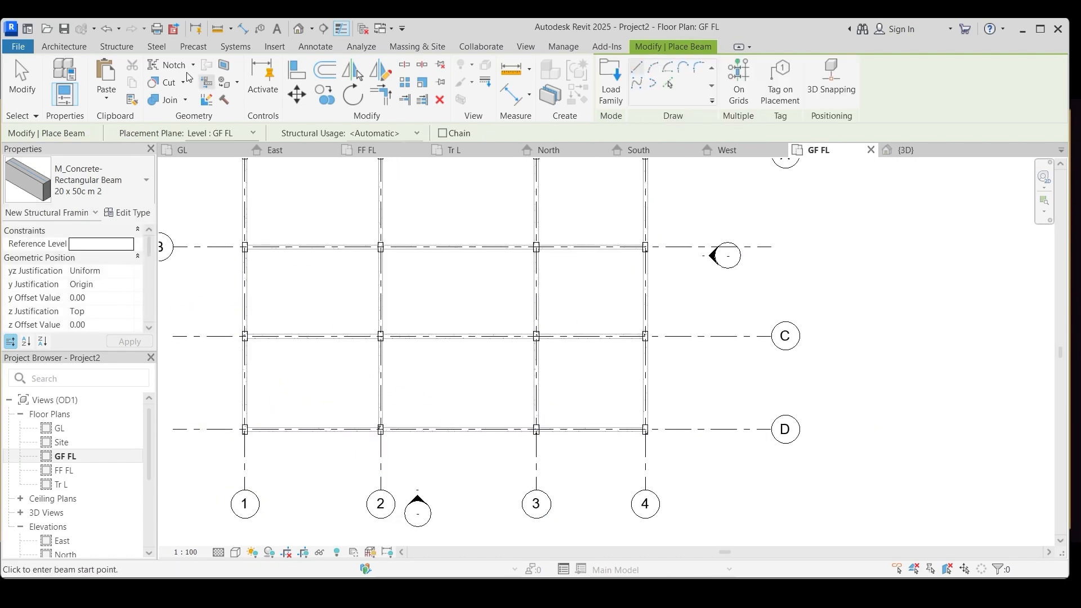
click(299, 28)
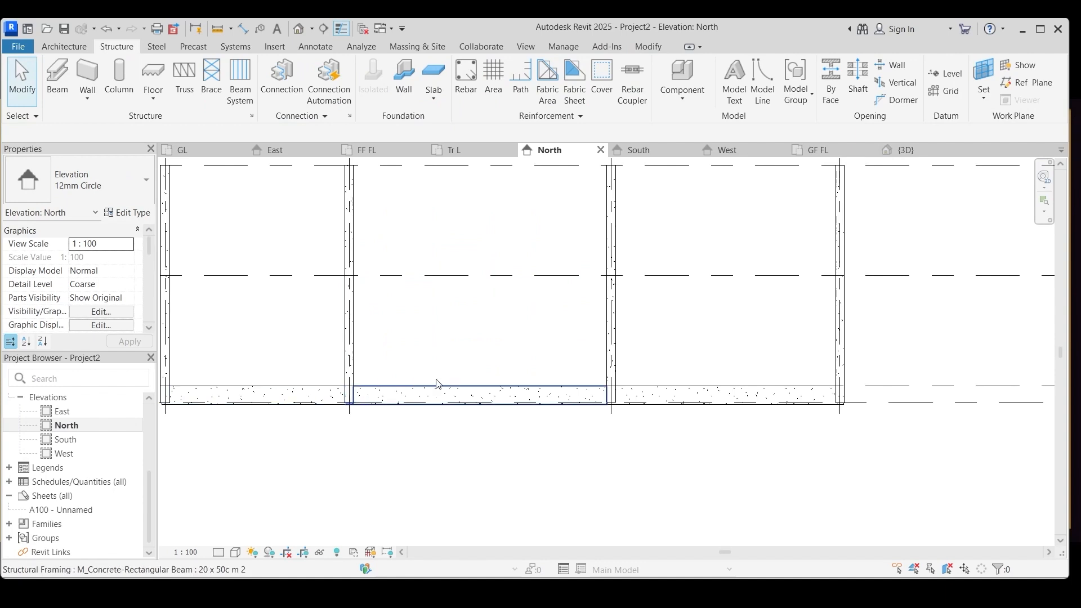
- Select the GF FL beams in the North elevation with levels filtered out, and paste copies aligned to levels FF FL and Tr L
scroll(502, 362, down, 4)
drag(234, 344, 723, 404)
click(610, 78)
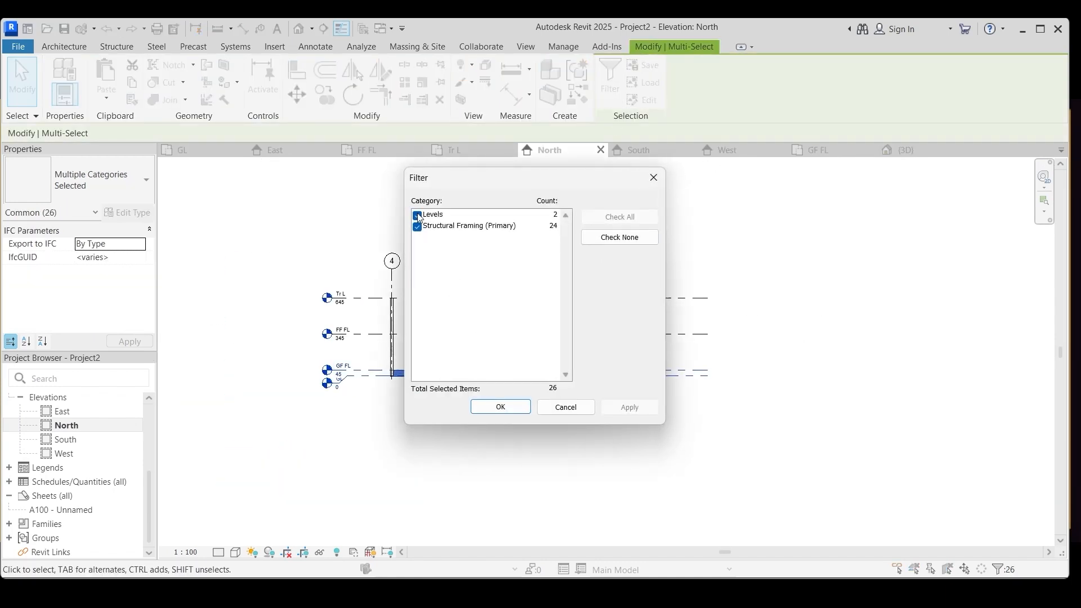
click(417, 215)
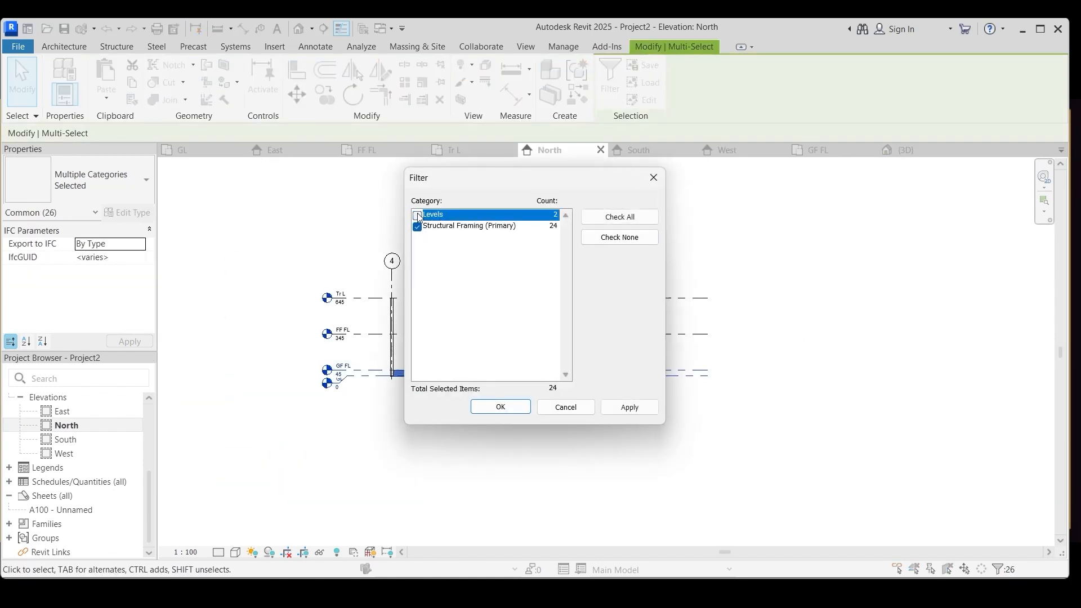
click(500, 408)
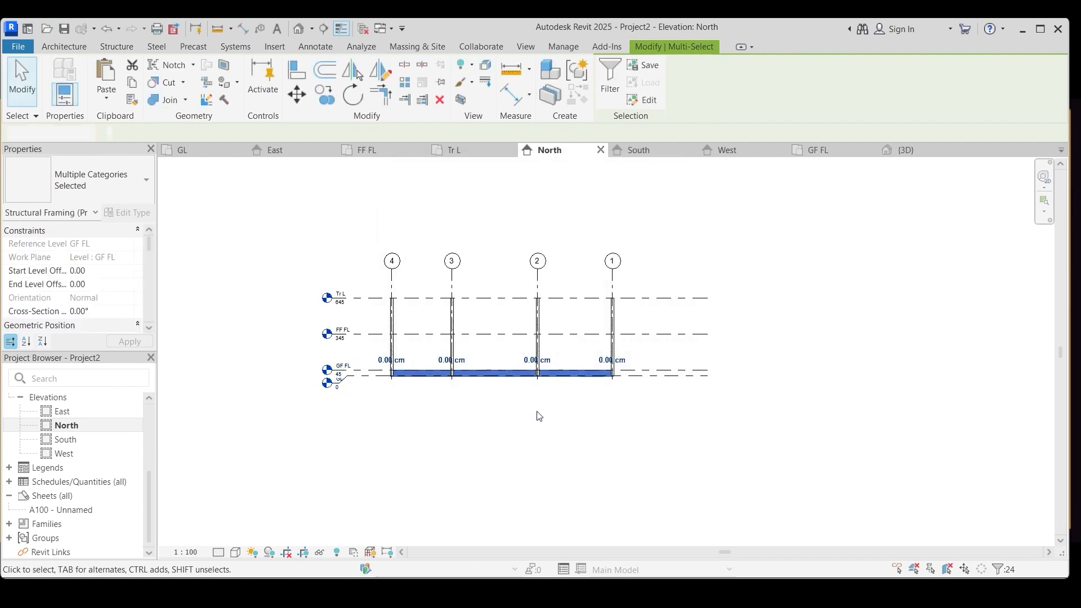
click(133, 85)
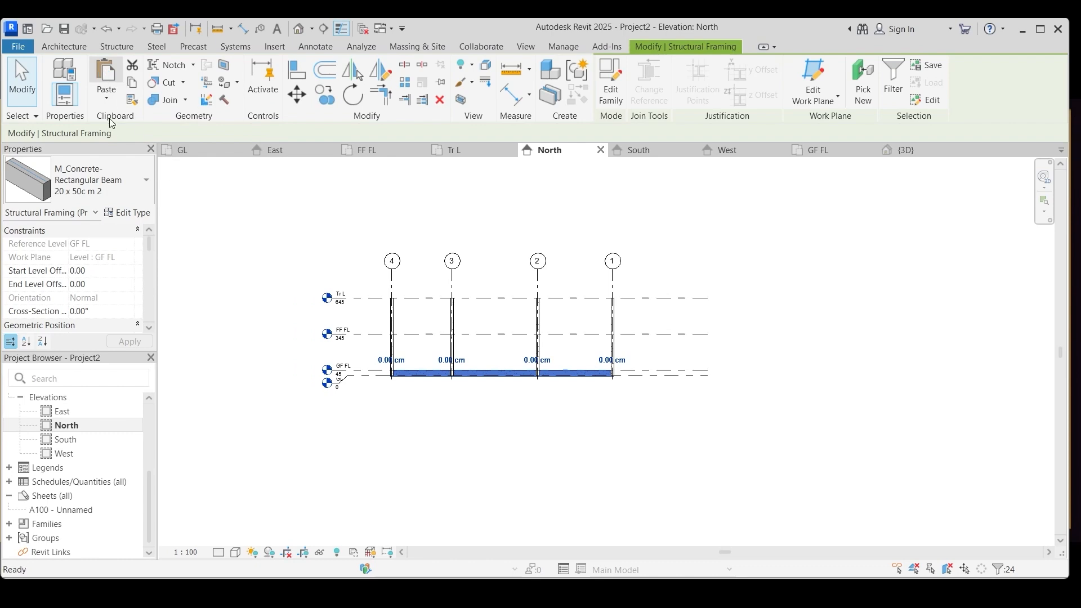
click(106, 99)
click(159, 148)
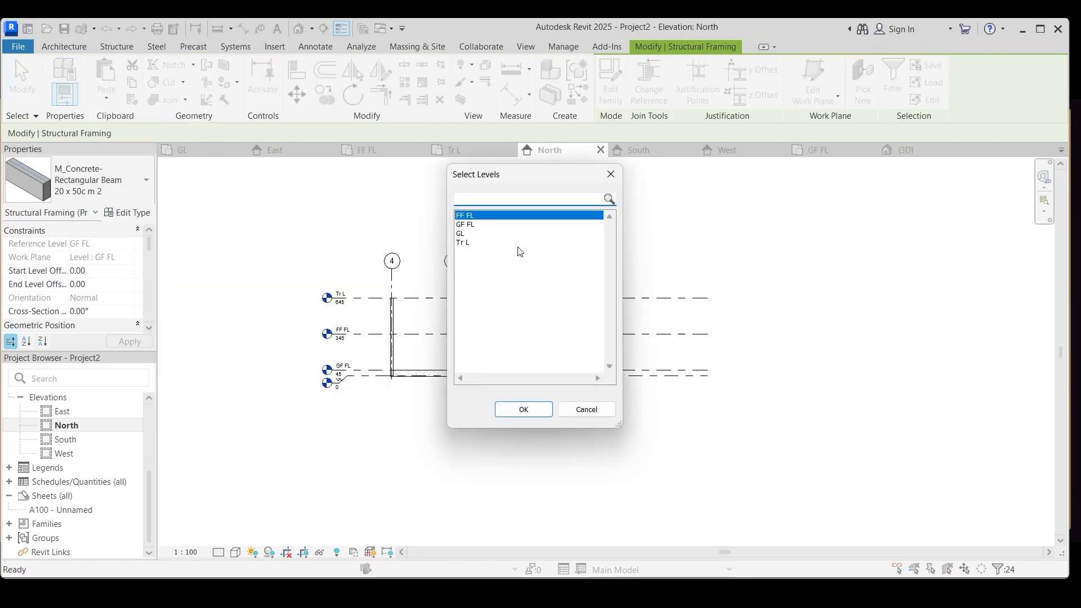
click(479, 244)
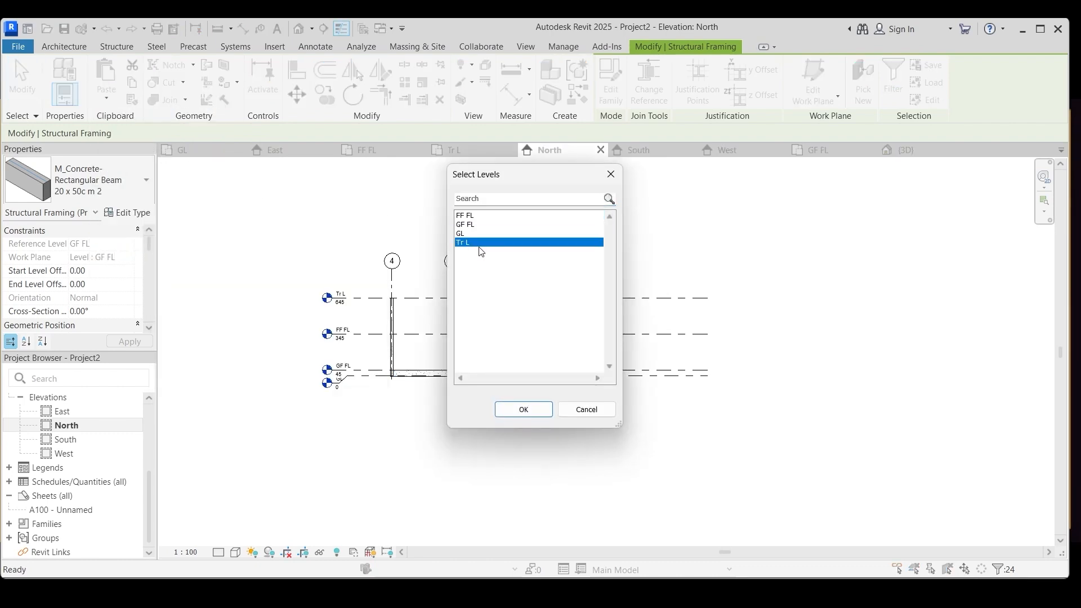
ctrl+click(526, 216)
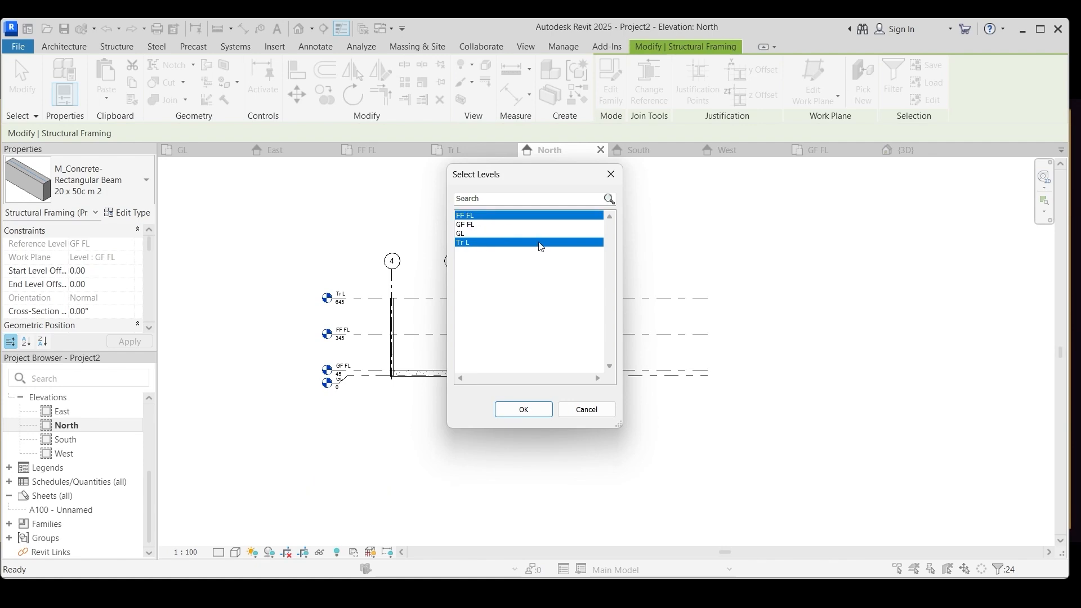
click(523, 410)
key(Escape)
- Check the pasted beams on FF FL and Tr L in the North elevation
scroll(548, 331, up, 3)
click(303, 344)
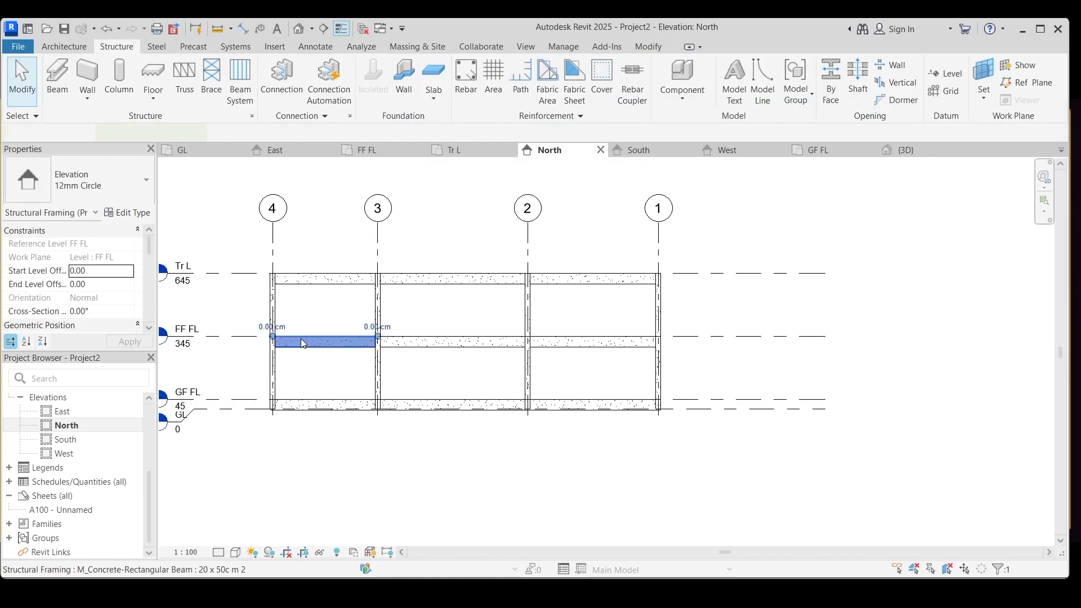
click(303, 279)
click(479, 318)
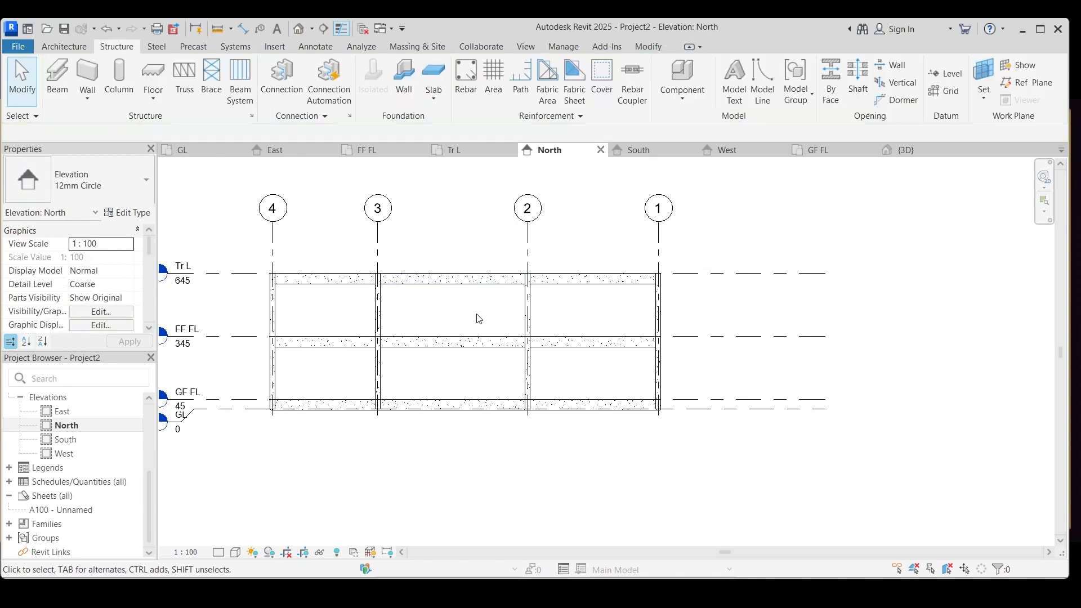
- Examine the concrete frame in 3D, checking a corner column and the beams at GF FL, FF FL and Tr L
click(299, 28)
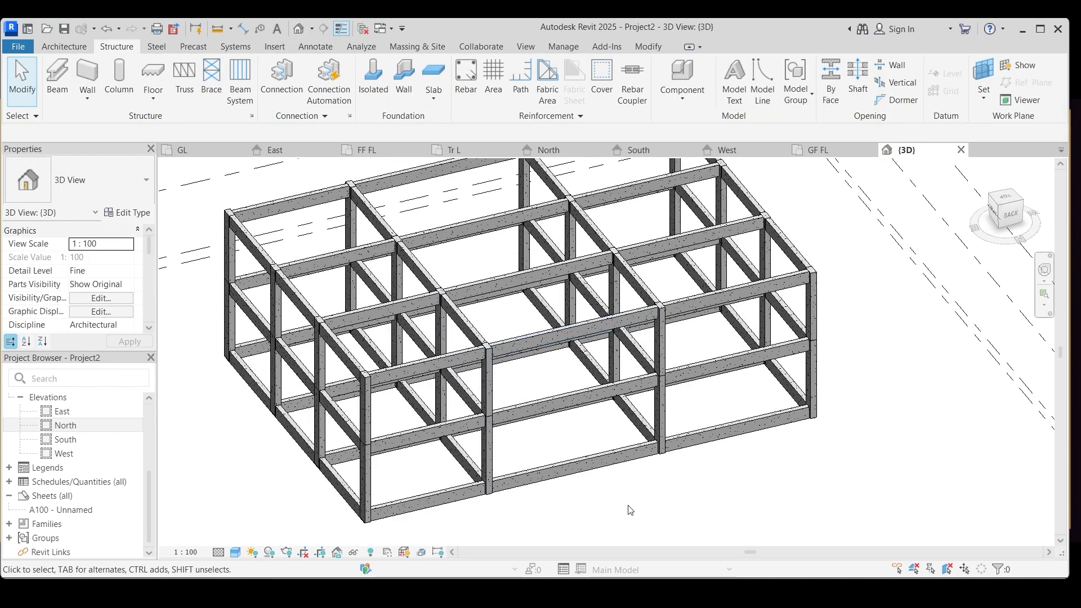
scroll(425, 445, down, 3)
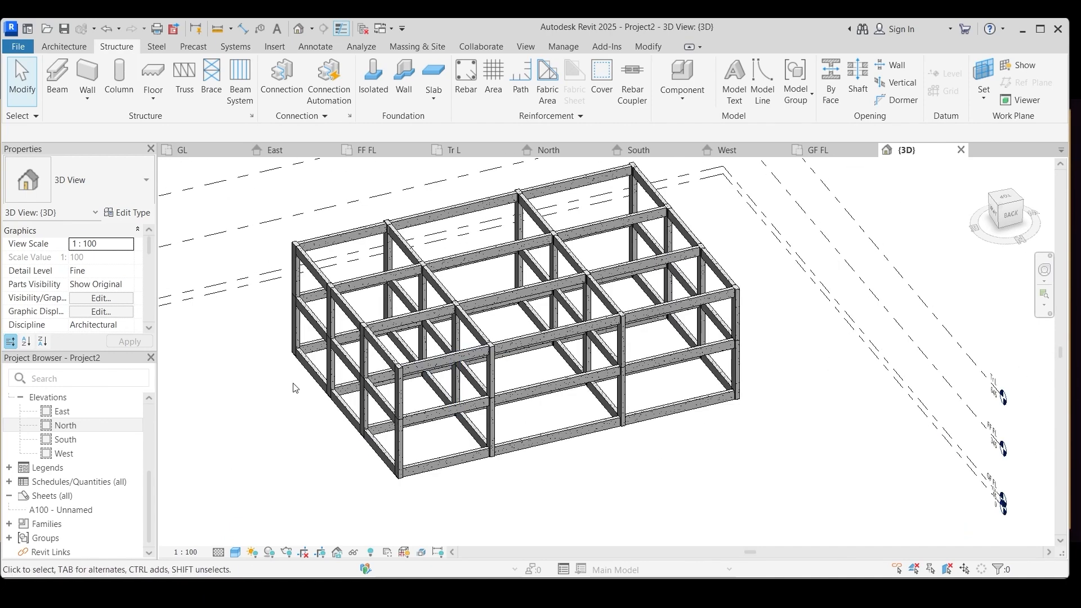
click(292, 321)
shift+middle_drag(292, 322, 507, 377)
middle_drag(428, 186, 698, 270)
scroll(699, 270, up, 2)
scroll(702, 338, down, 1)
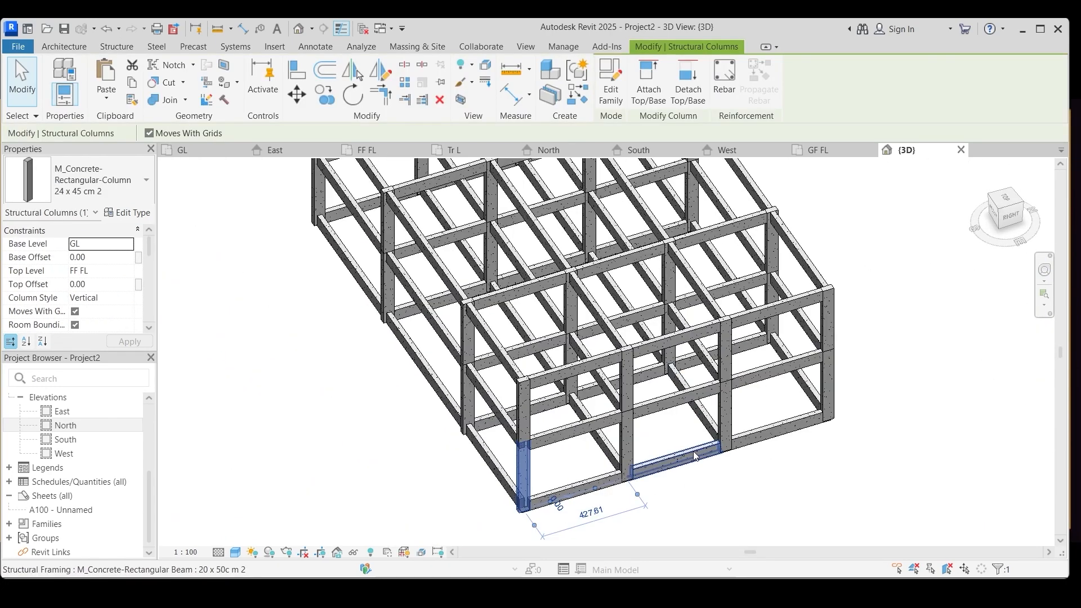
click(693, 456)
shift+middle_drag(695, 456, 572, 465)
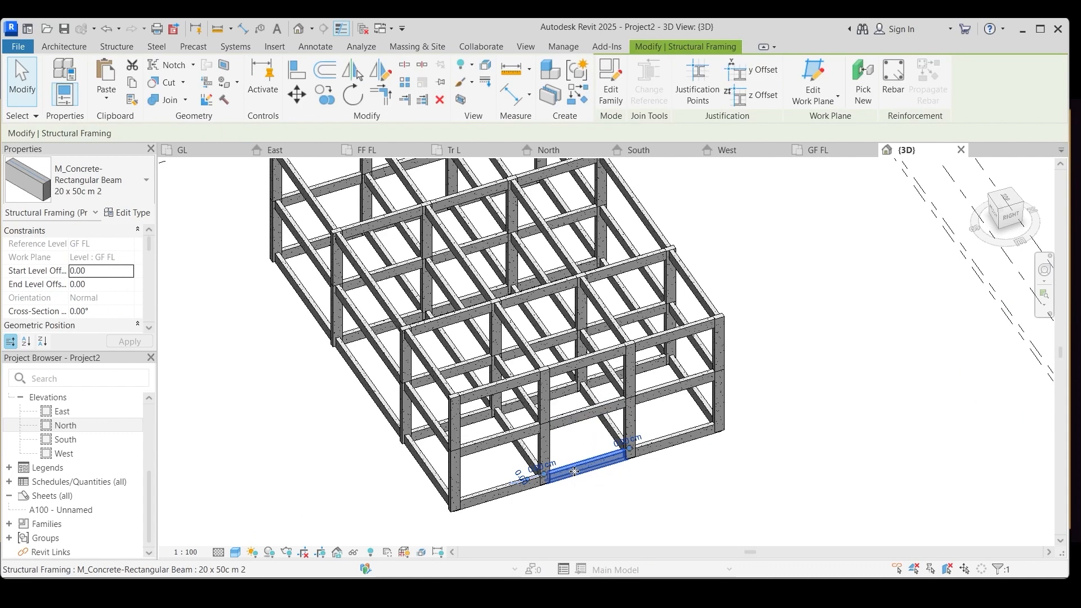
click(580, 416)
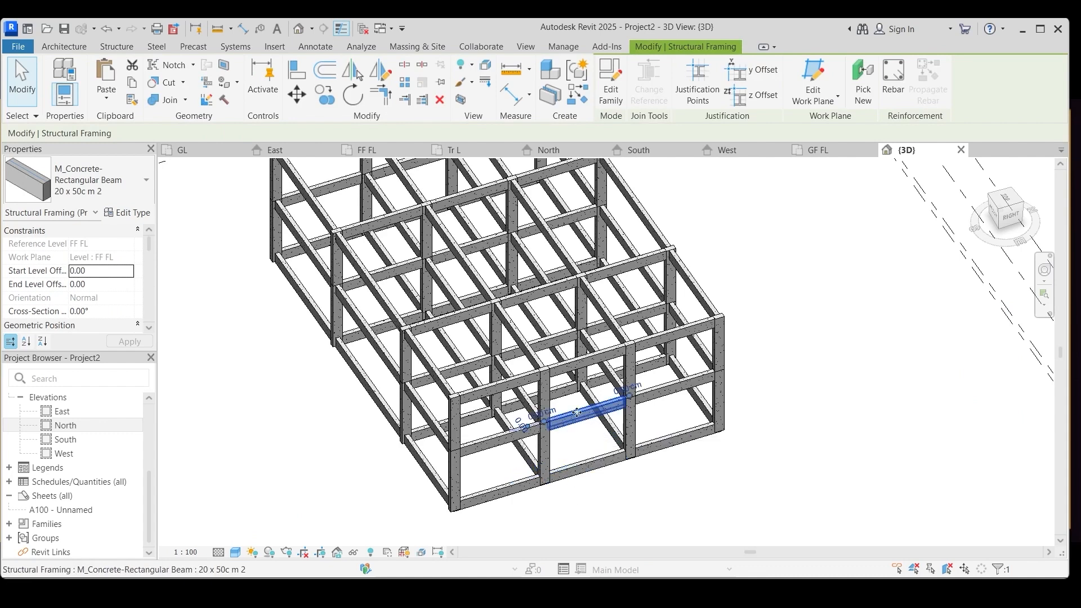
click(570, 365)
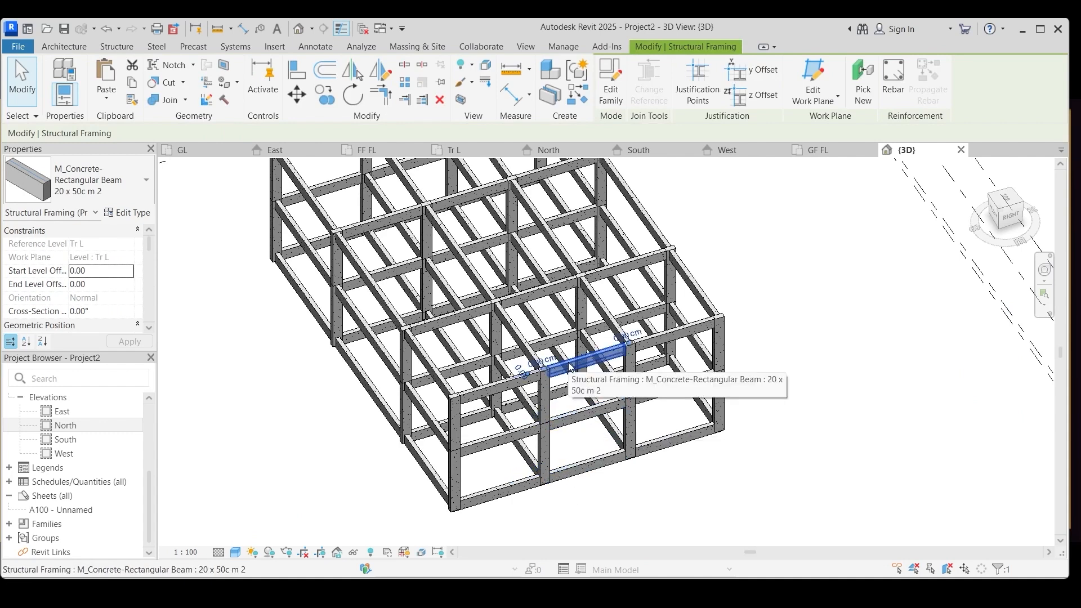
click(841, 323)
scroll(430, 370, down, 2)
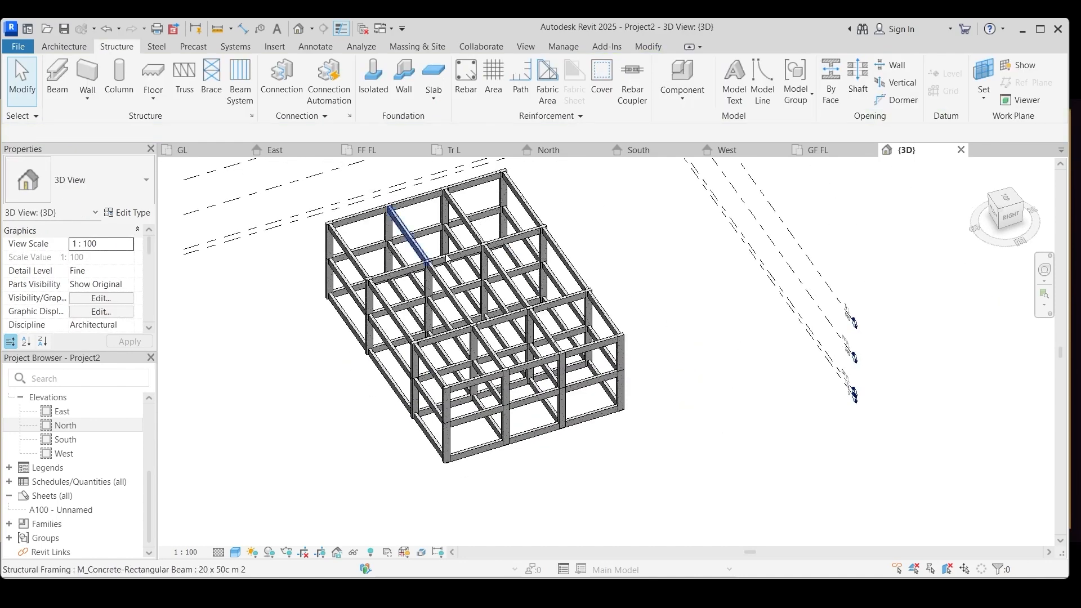